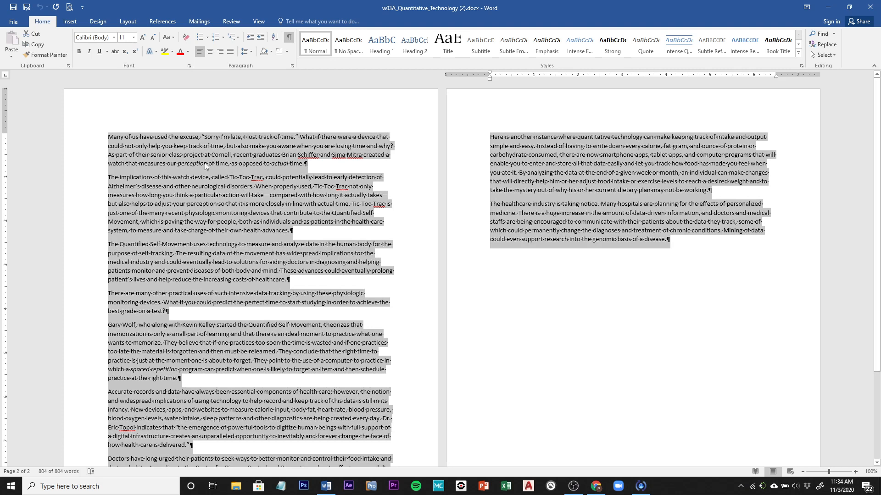
Set the selected document text to 2.0 line spacing with 0 pt spacing after paragraphs.
{"action": "left_click", "coordinate": [252, 53]}
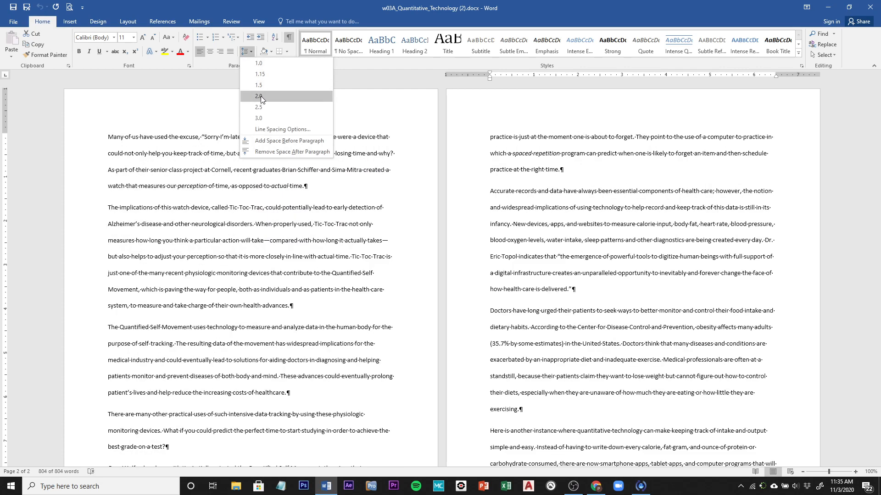
{"action": "left_click", "coordinate": [260, 97]}
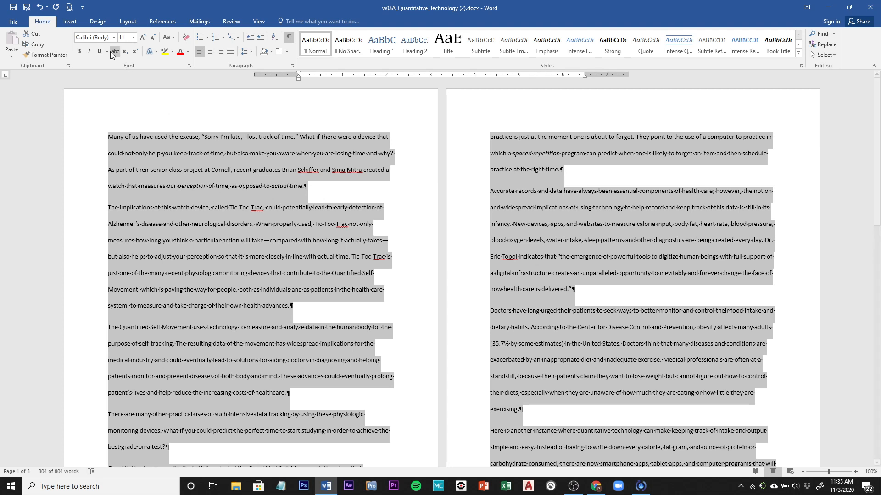
{"action": "left_click", "coordinate": [129, 23]}
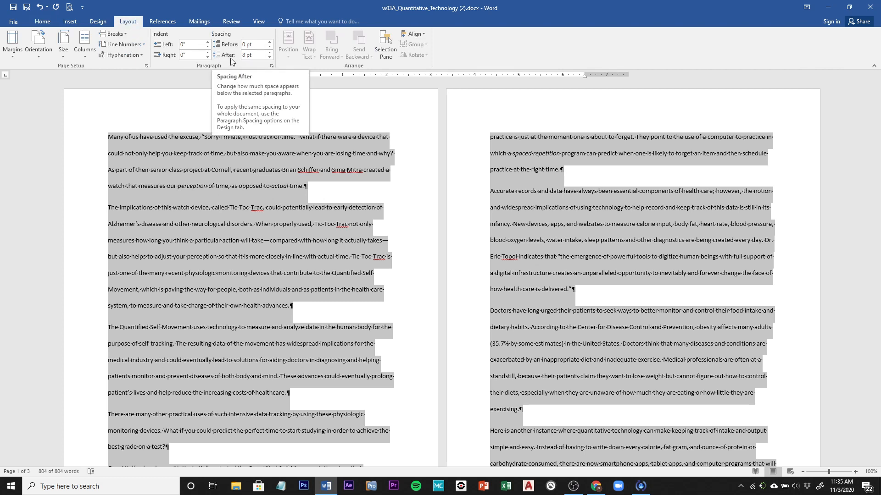
{"action": "left_click", "coordinate": [270, 57]}
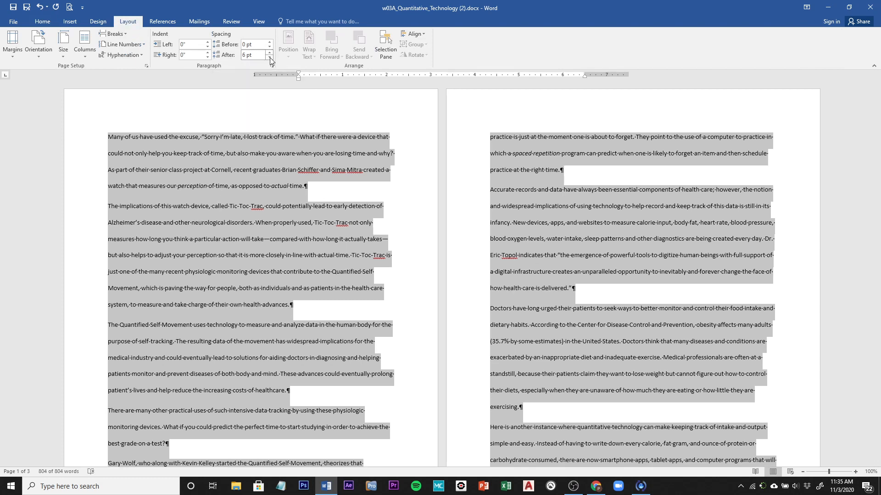
{"action": "left_click", "coordinate": [270, 56]}
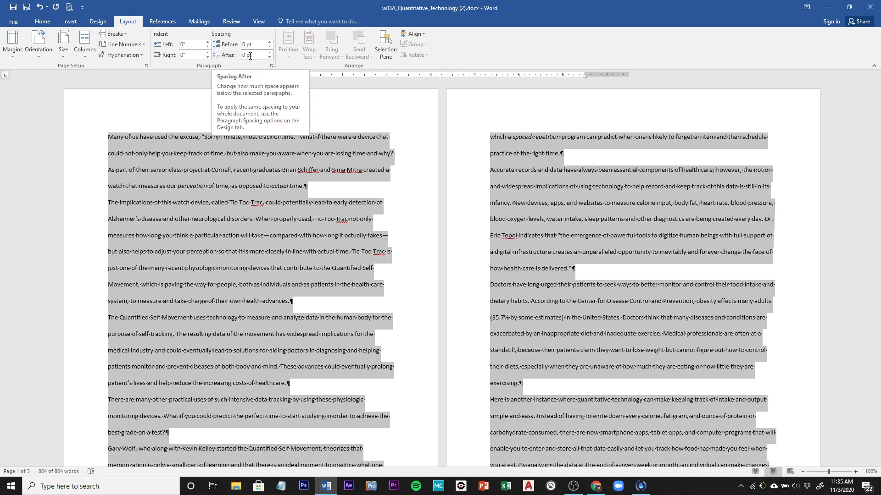
Insert a blank line above the first paragraph and enter the student's full name on it.
{"action": "left_click", "coordinate": [116, 114]}
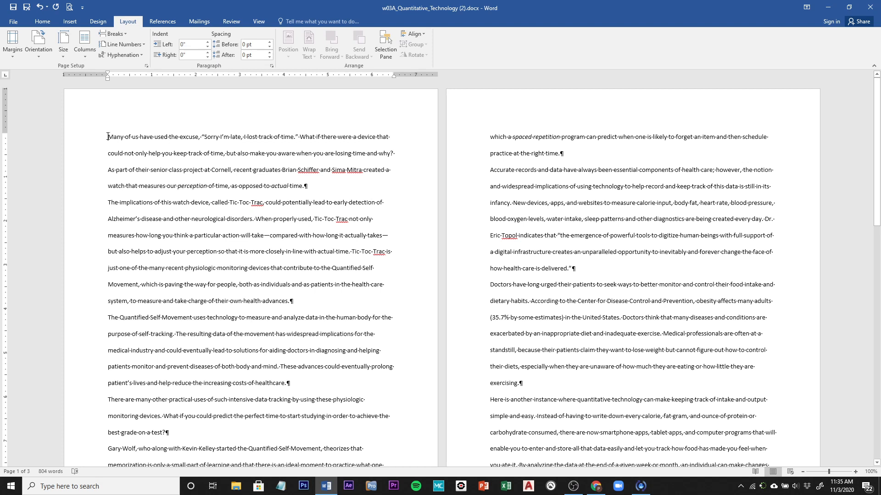
{"action": "key", "text": "Return"}
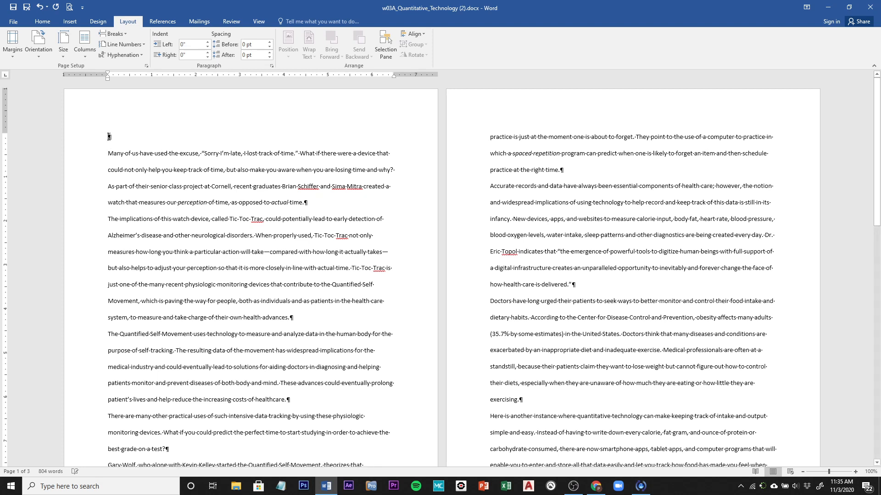
{"action": "left_click", "coordinate": [855, 472]}
{"action": "left_click", "coordinate": [855, 472]}
{"action": "left_click", "coordinate": [855, 472]}
{"action": "left_click", "coordinate": [855, 472]}
{"action": "left_click", "coordinate": [855, 473]}
{"action": "left_click", "coordinate": [855, 473]}
{"action": "left_click", "coordinate": [855, 472]}
{"action": "left_click", "coordinate": [855, 473]}
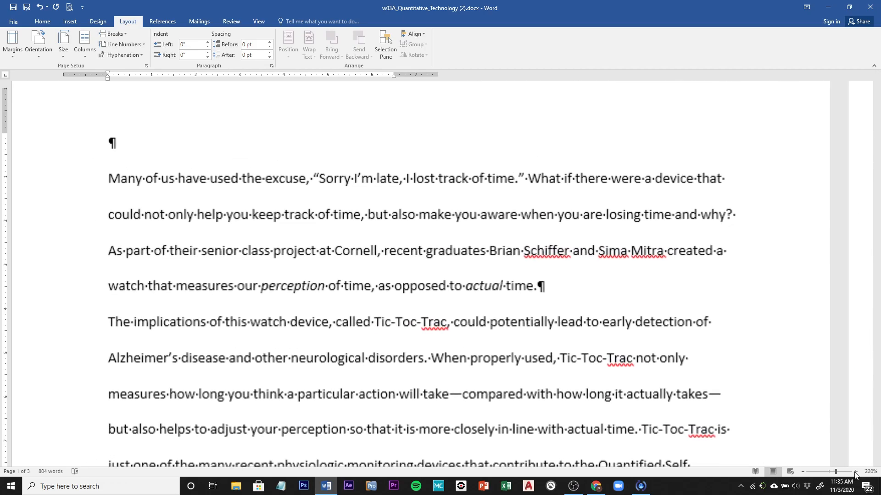
{"action": "left_click", "coordinate": [855, 473]}
{"action": "left_click", "coordinate": [855, 472]}
{"action": "left_click", "coordinate": [855, 473]}
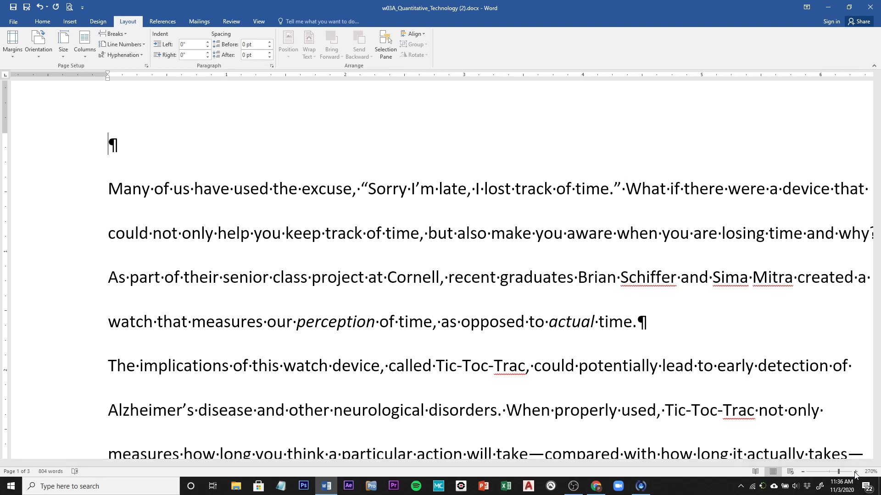
{"action": "type", "text": "Gerard Foster"}
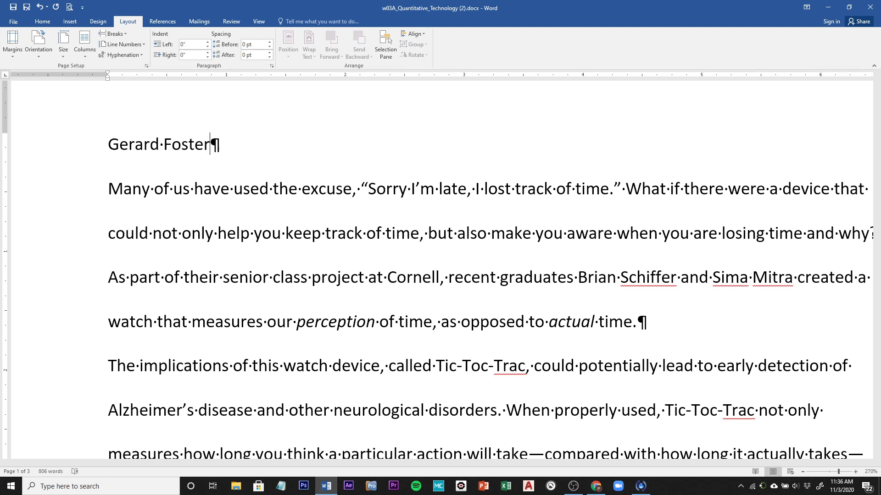
Add the instructor's title and name on the second line and the course "Biomedical Research 617" on the third line.
{"action": "key", "text": "Return"}
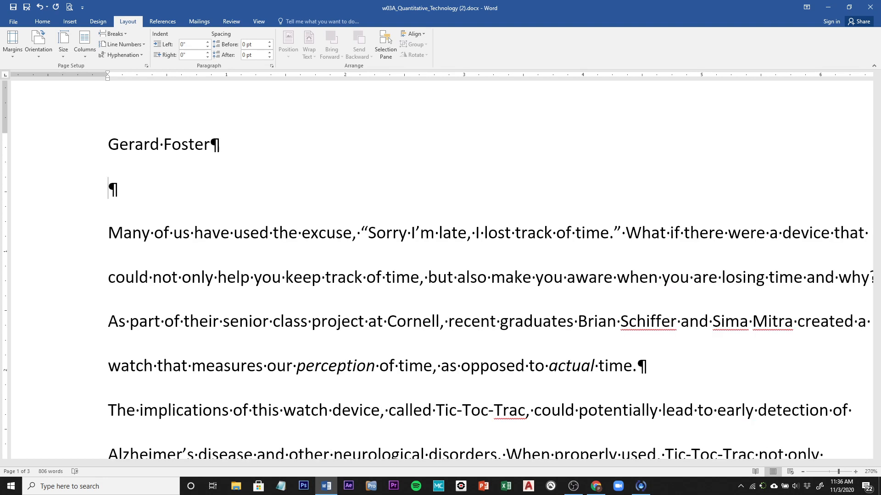
{"action": "type", "text": "Dr. Hil"}
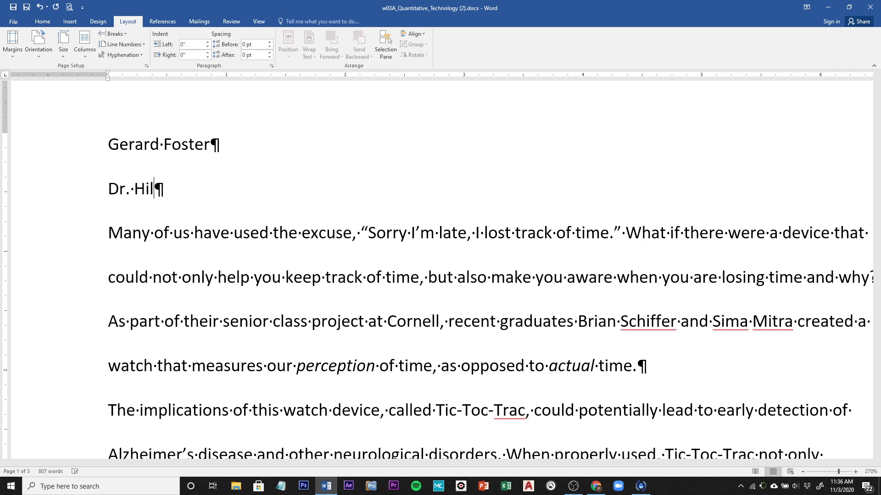
{"action": "type", "text": "lary Kim"}
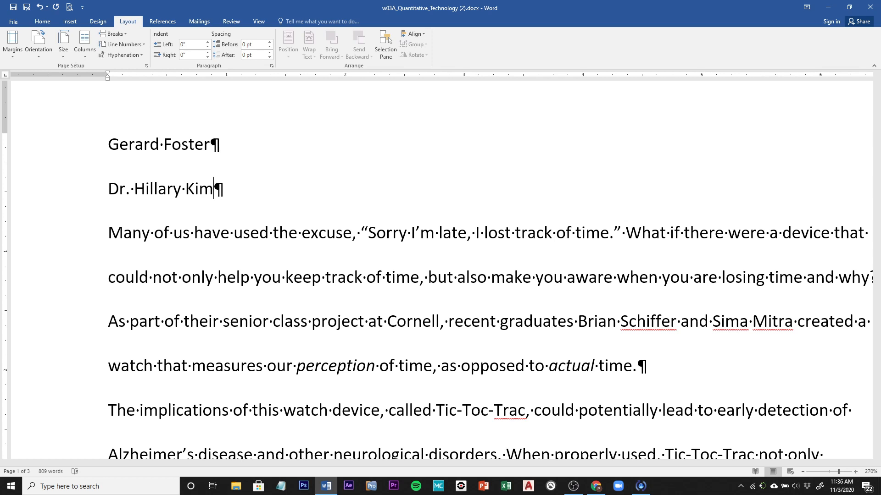
{"action": "key", "text": "Return"}
{"action": "type", "text": "B"}
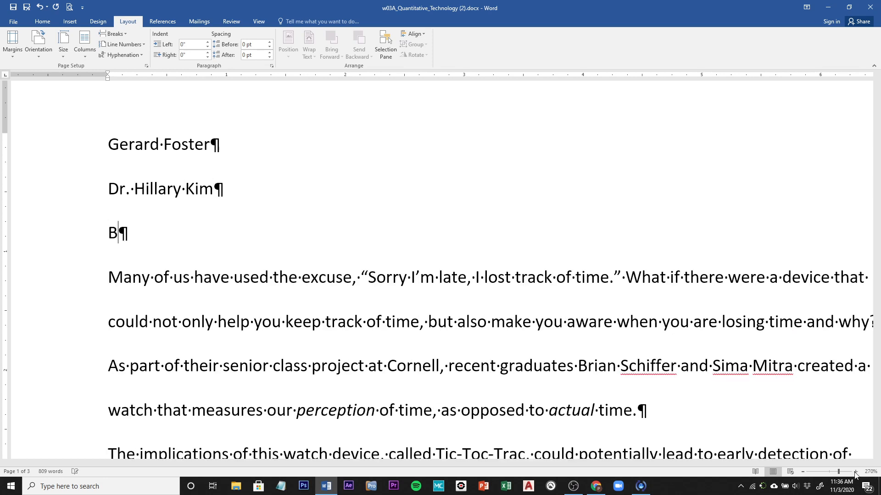
{"action": "type", "text": "iomedical "}
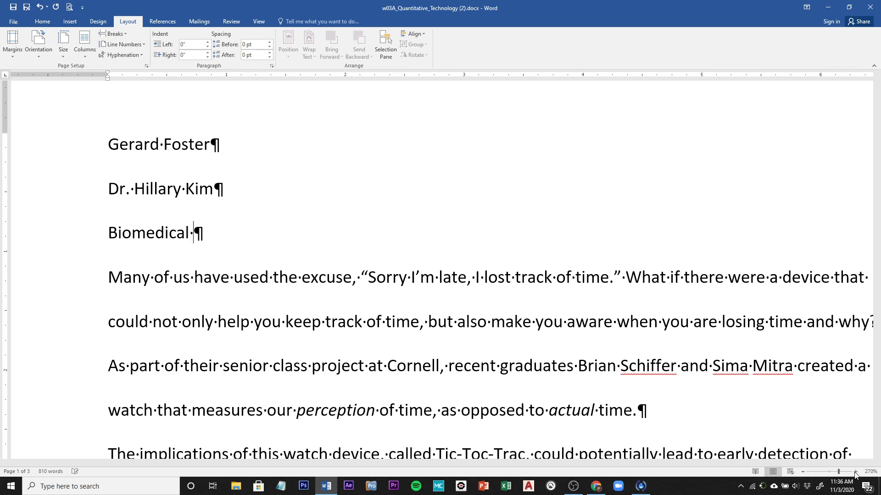
{"action": "type", "text": "Resear"}
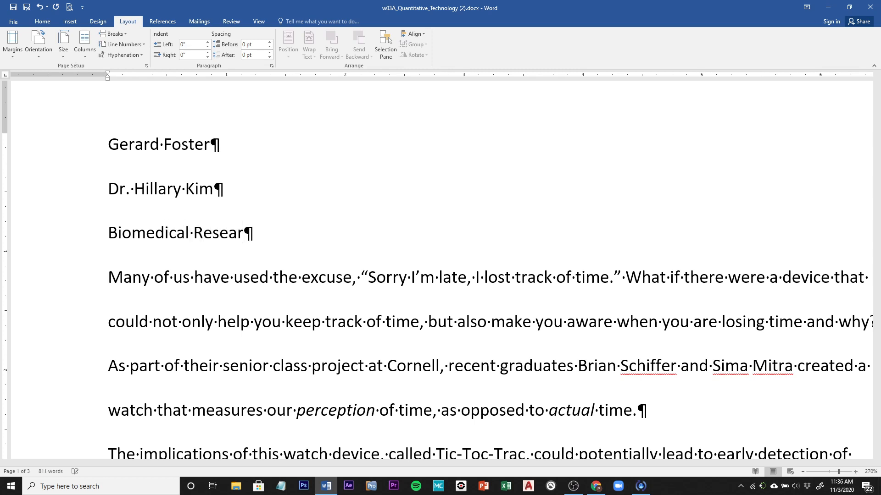
{"action": "type", "text": "ch 617"}
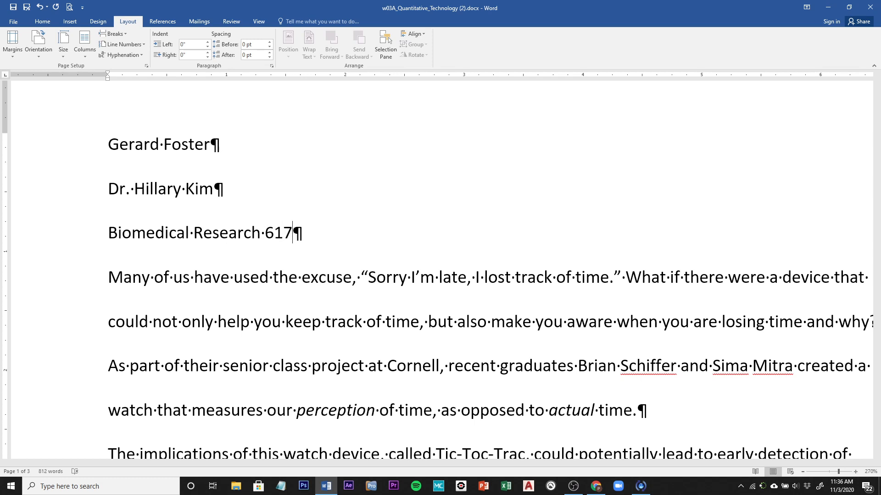
Add the date "February 15, 2016" on a new line below the course name.
{"action": "key", "text": "Return"}
{"action": "type", "text": "Fe"}
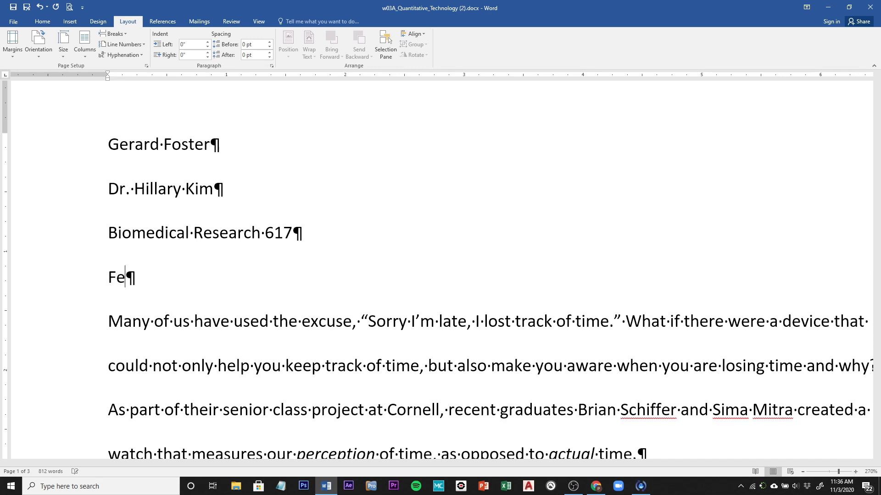
{"action": "type", "text": "bru"}
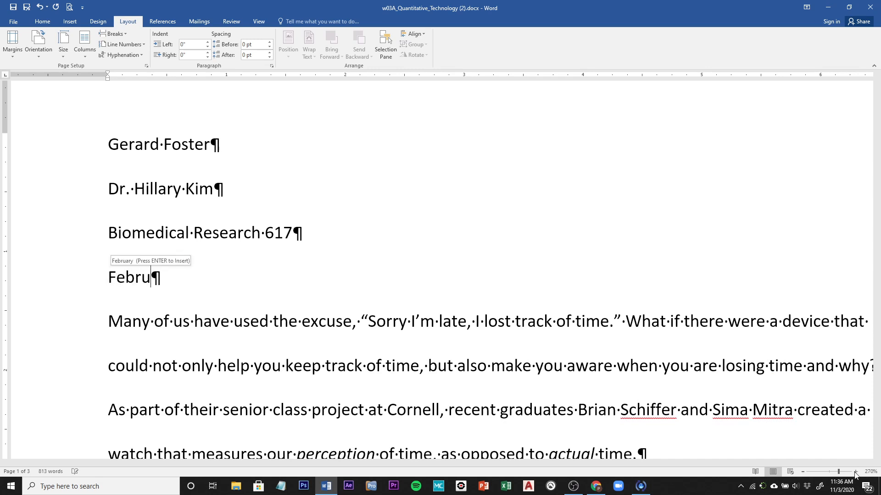
{"action": "type", "text": "ary 14"}
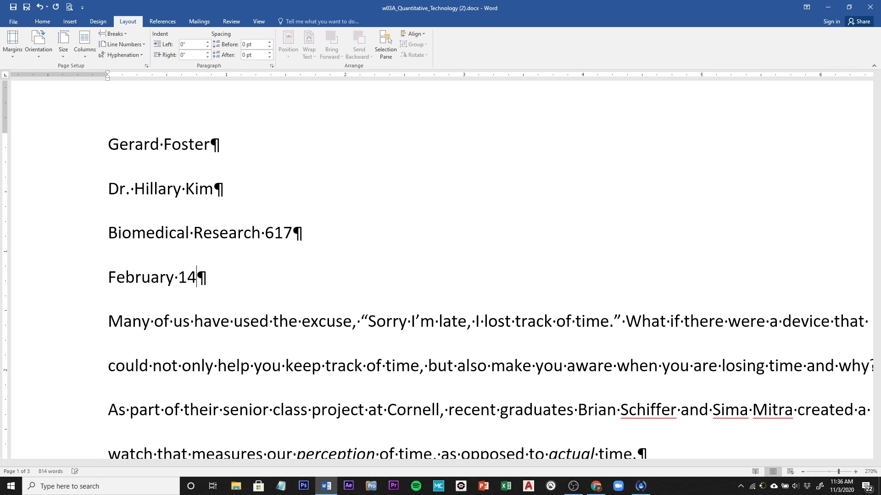
{"action": "key", "text": "BackSpace"}
{"action": "type", "text": "5"}
{"action": "key", "text": "Left"}
{"action": "key", "text": "Right"}
{"action": "type", "text": ", 2016"}
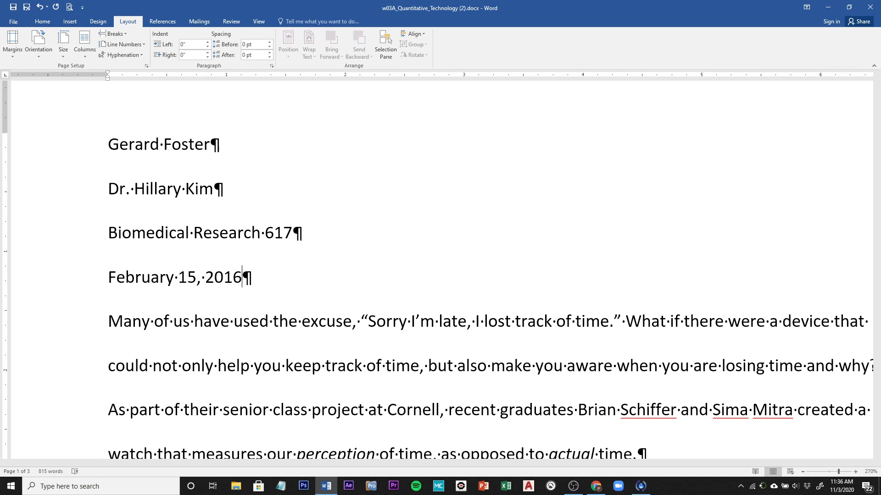
Add the title "Quantified Self Movement Gains Momentum" on a new line below the date and center it.
{"action": "key", "text": "Return"}
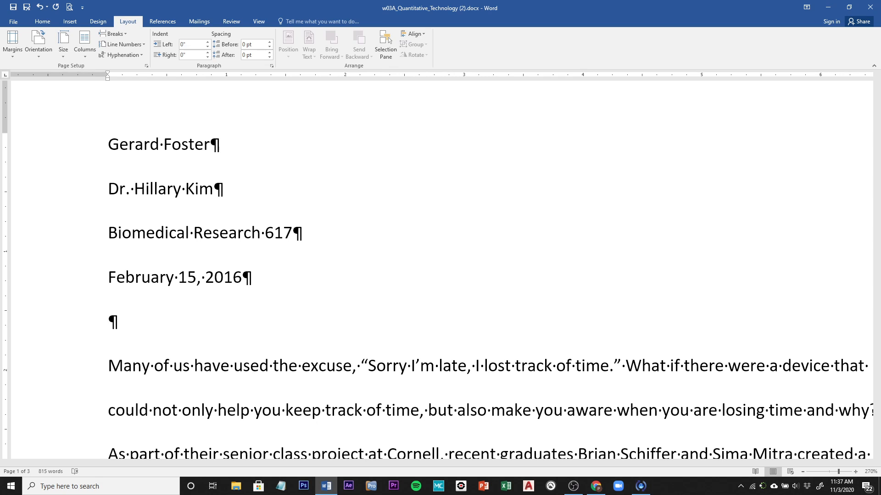
{"action": "type", "text": "Quantum"}
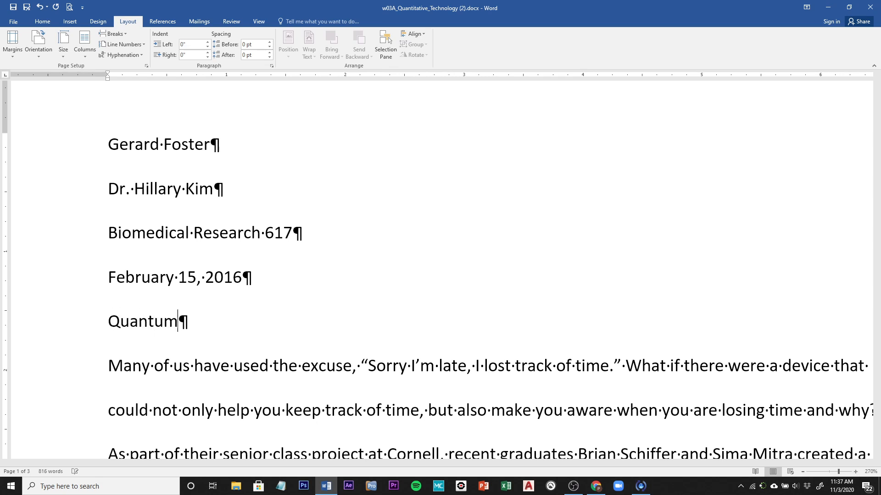
{"action": "key", "text": "BackSpace"}
{"action": "key", "text": "BackSpace"}
{"action": "type", "text": "ified Self "}
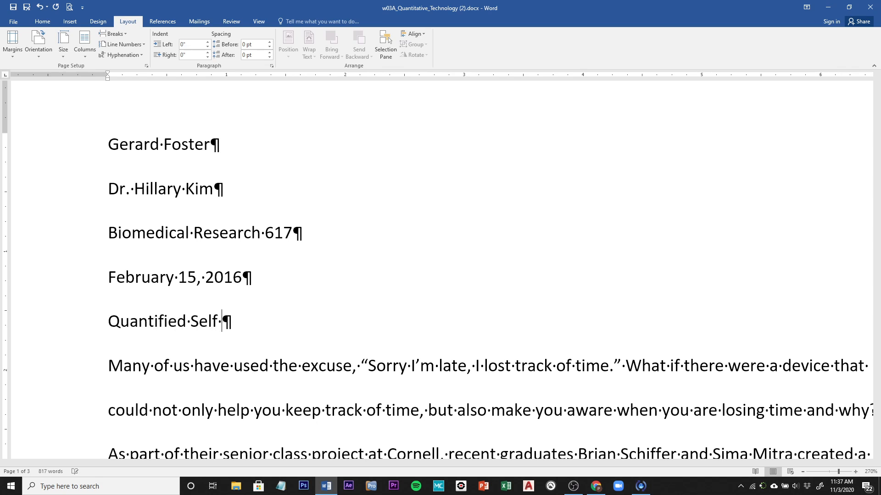
{"action": "type", "text": "Movement Gai"}
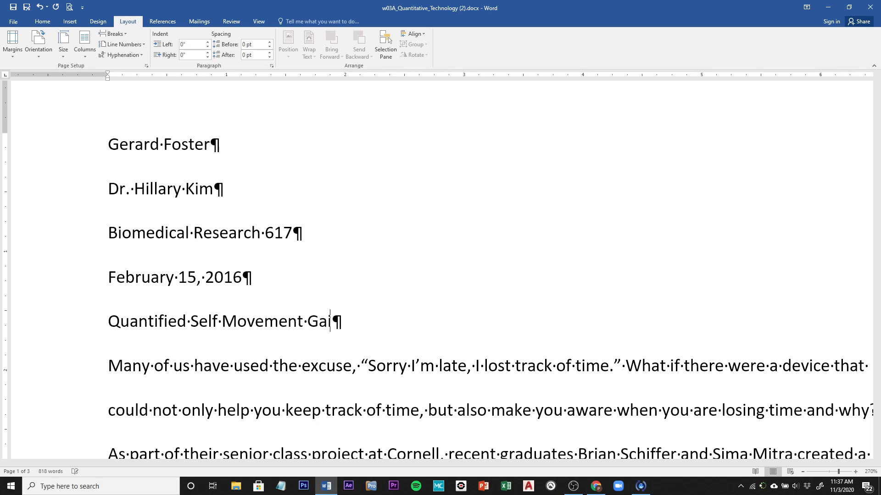
{"action": "type", "text": "ns Momentum"}
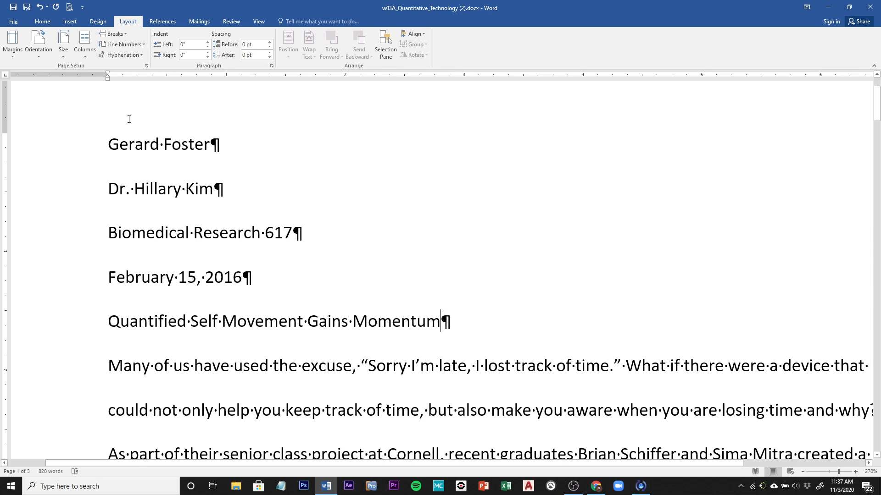
{"action": "left_click", "coordinate": [42, 21]}
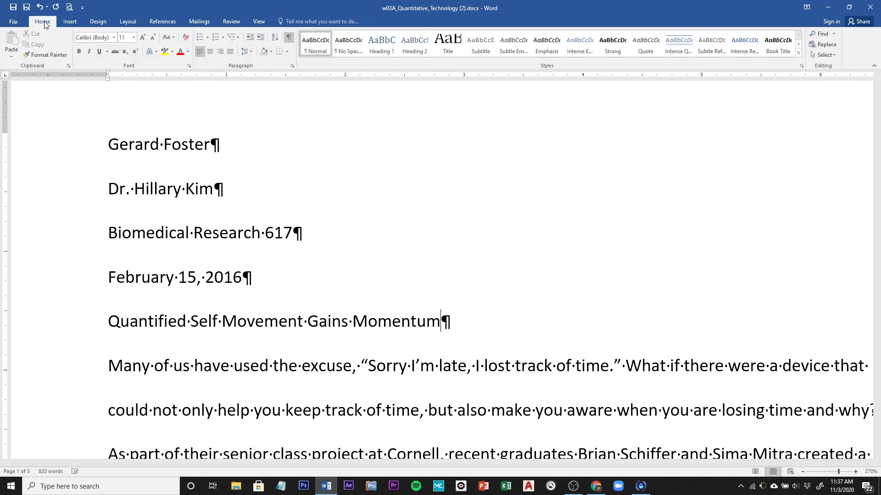
{"action": "left_click", "coordinate": [210, 51]}
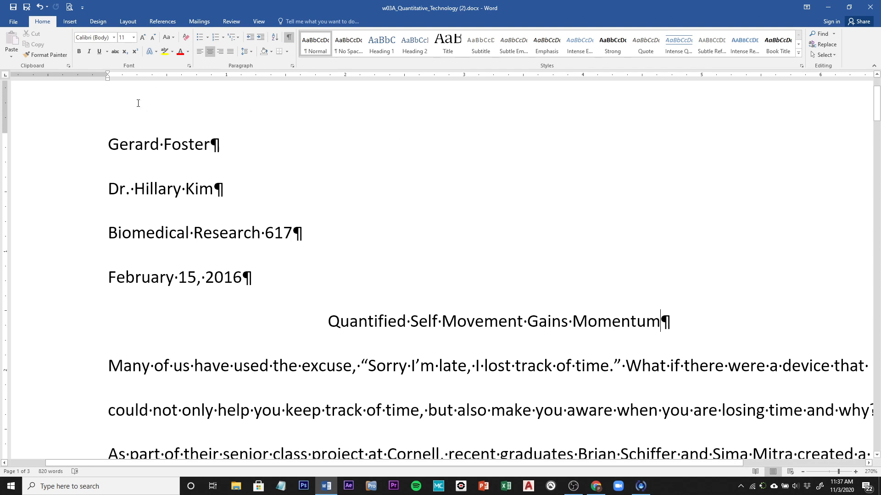
Enter the student's last name followed by a space in the page header and insert a Plain Number page number at the current position.
{"action": "left_click", "coordinate": [70, 22]}
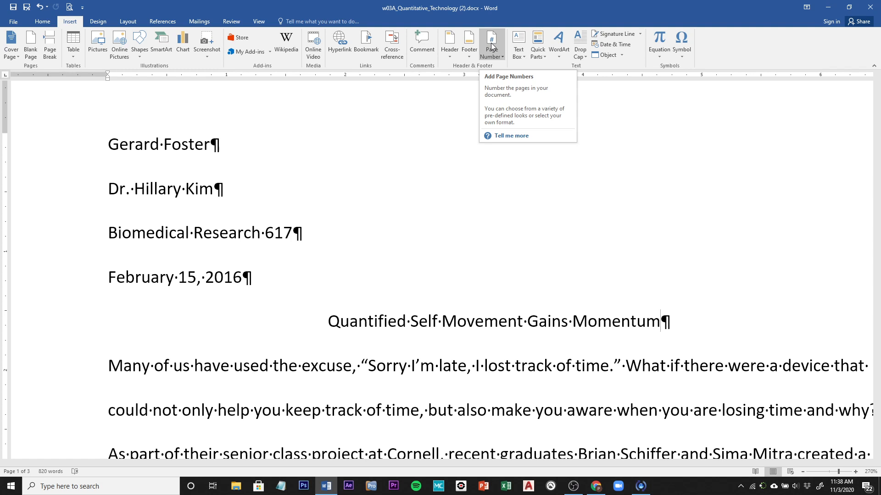
{"action": "scroll", "coordinate": [553, 176], "scroll_direction": "up", "scroll_amount": 2}
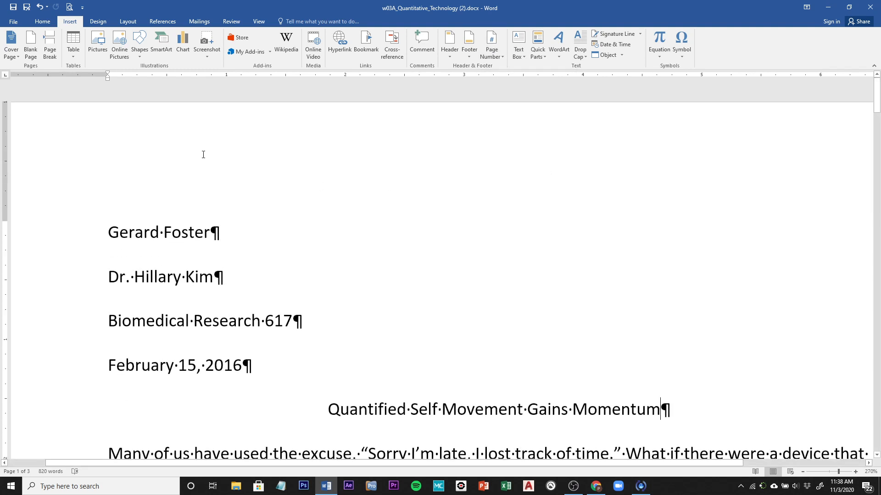
{"action": "double_click", "coordinate": [204, 155]}
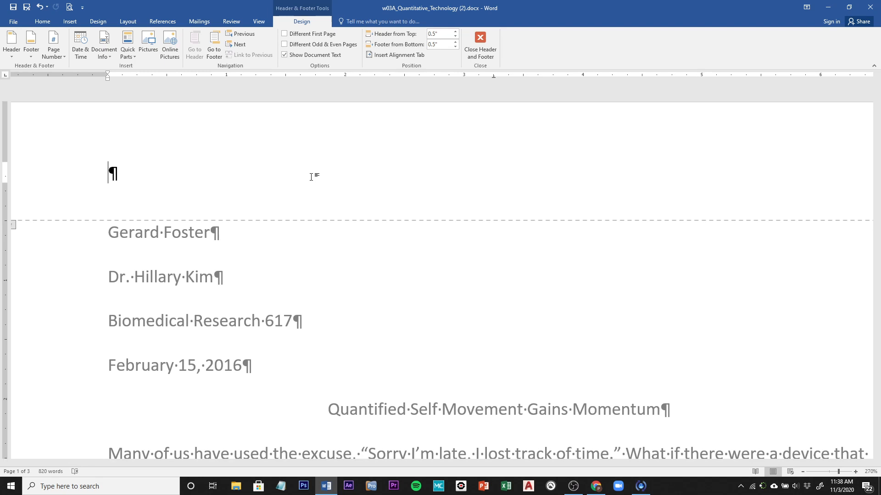
{"action": "type", "text": "Foster"}
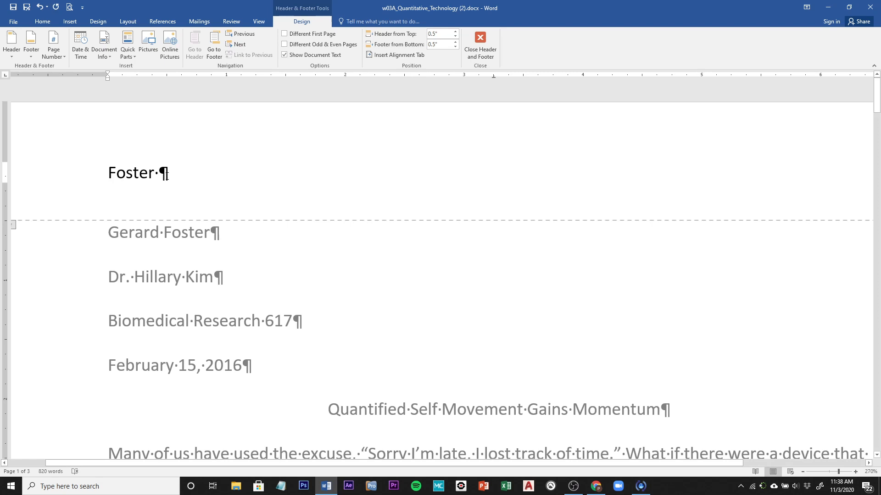
{"action": "left_click", "coordinate": [59, 52]}
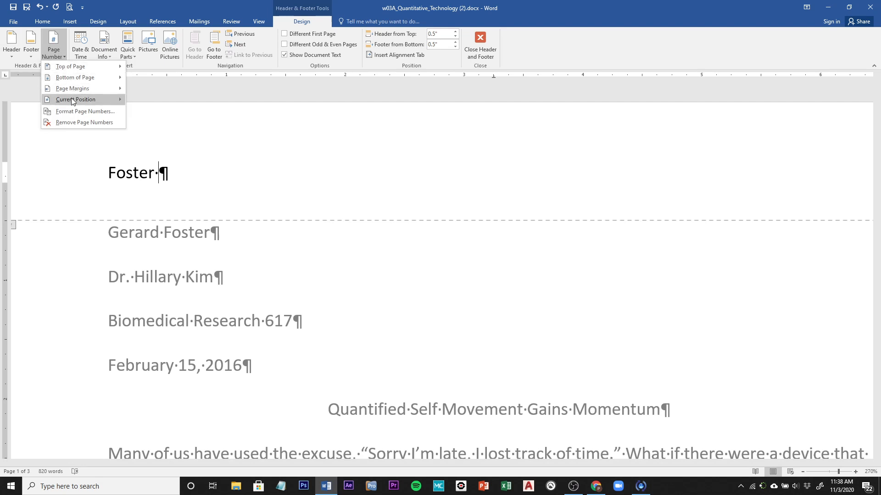
{"action": "mouse_move", "coordinate": [72, 101]}
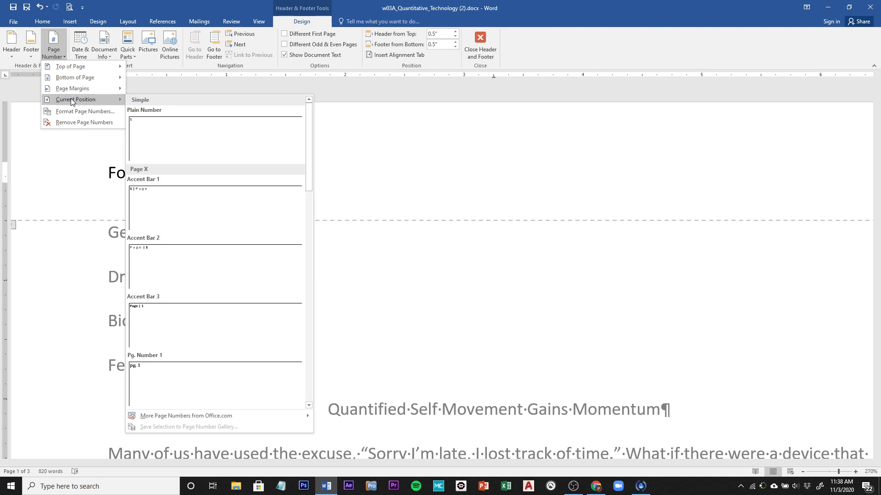
{"action": "left_click", "coordinate": [153, 128]}
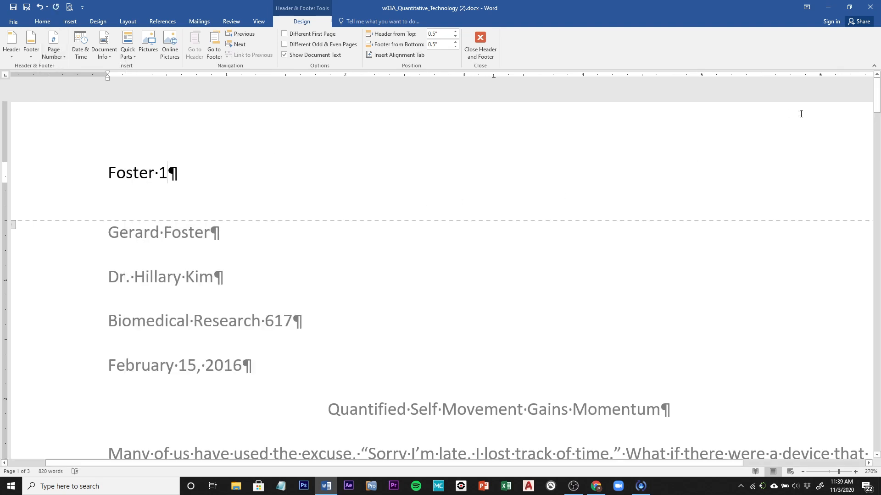
Check the header on page 2, then right-align the header text with the last name and page number.
{"action": "left_click_drag", "start_coordinate": [877, 94], "coordinate": [879, 215]}
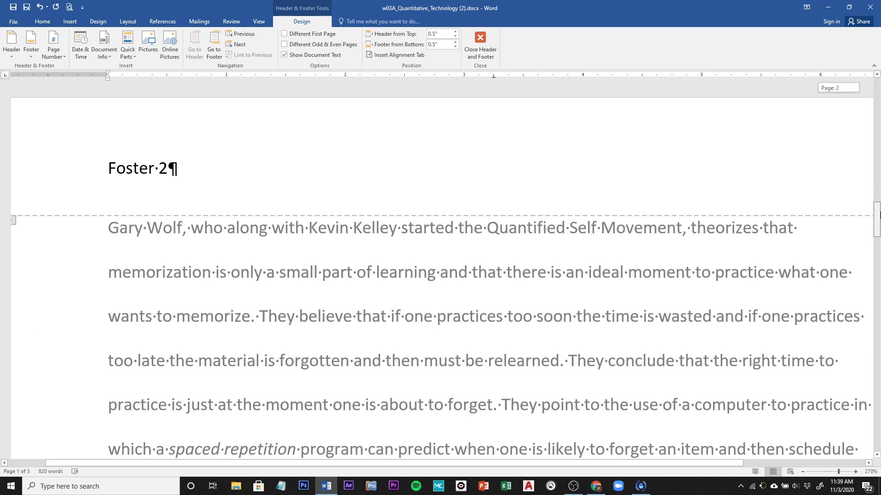
{"action": "left_click_drag", "start_coordinate": [879, 214], "coordinate": [842, 84]}
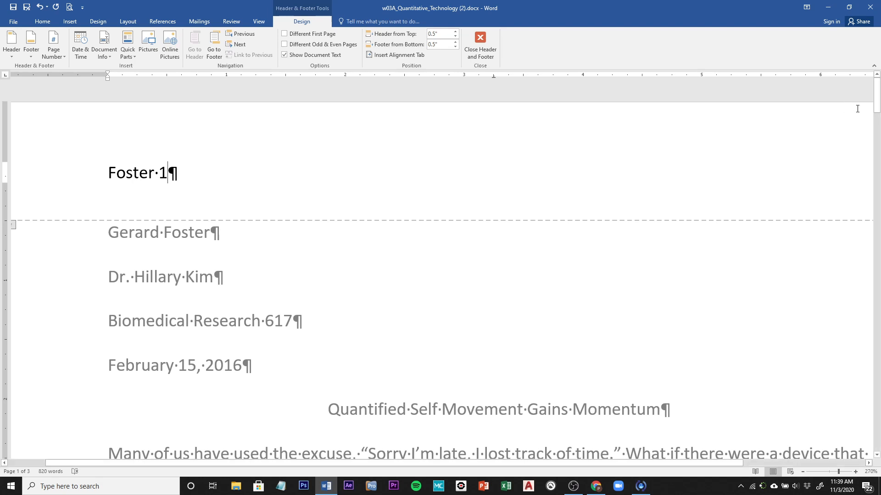
{"action": "left_click", "coordinate": [41, 22]}
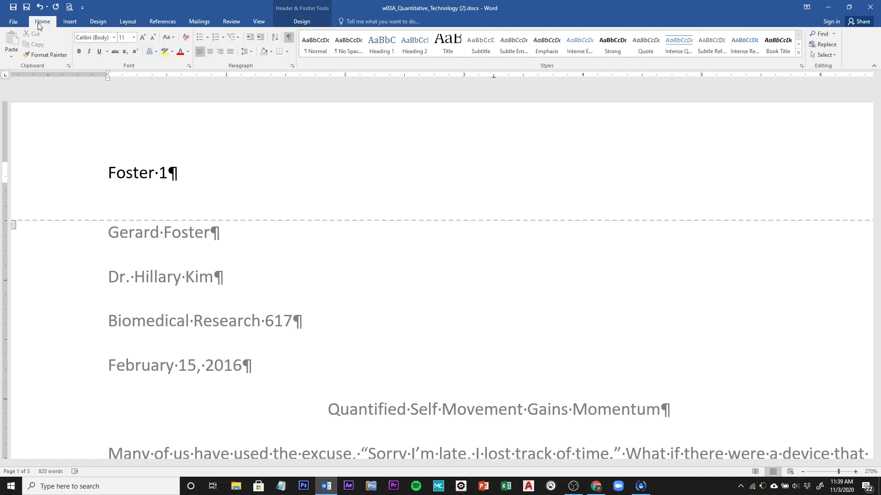
{"action": "left_click", "coordinate": [220, 52]}
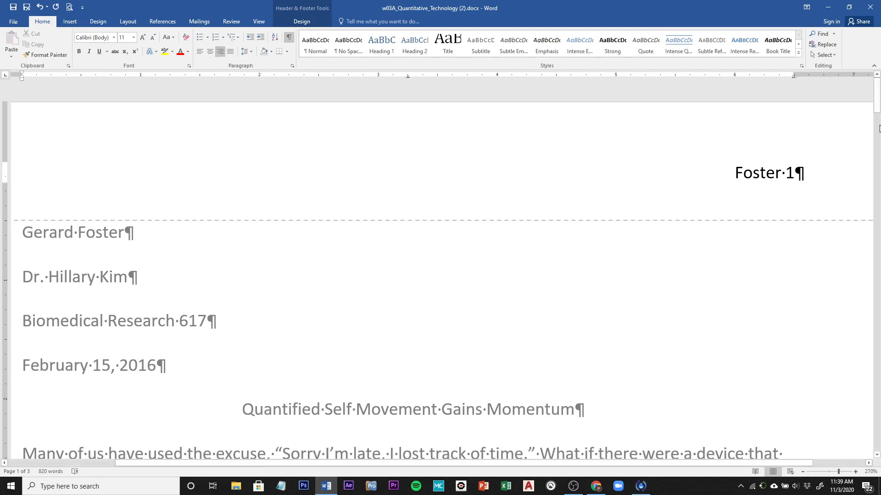
Leave header editing and place the insertion point at the start of the first body paragraph, before "Many of us".
{"action": "mouse_move", "coordinate": [877, 96]}
{"action": "left_mouse_down"}
{"action": "mouse_move", "coordinate": [879, 238]}
{"action": "mouse_move", "coordinate": [867, 94]}
{"action": "left_mouse_up"}
{"action": "left_click_drag", "start_coordinate": [877, 96], "coordinate": [877, 123]}
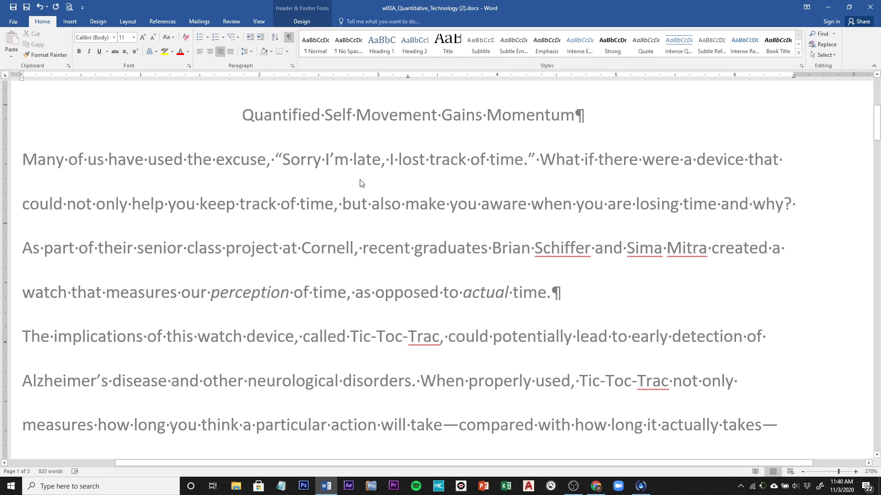
{"action": "double_click", "coordinate": [83, 165]}
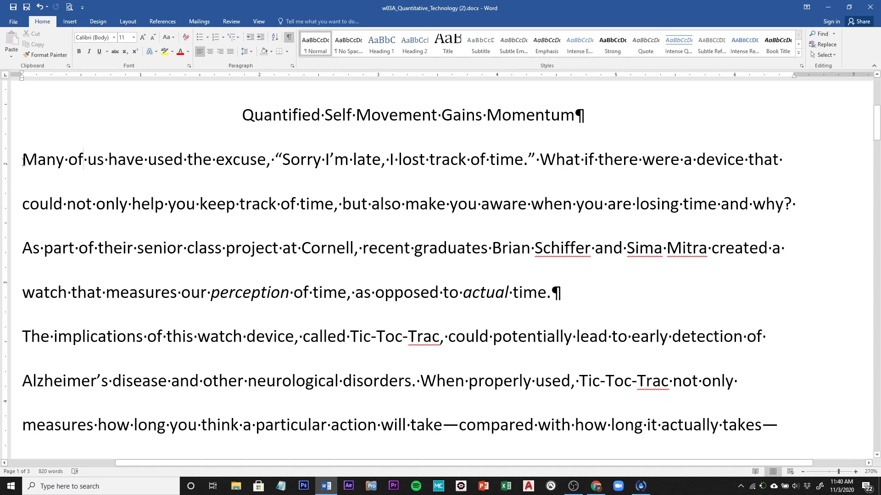
{"action": "left_click", "coordinate": [23, 163]}
{"action": "scroll", "coordinate": [197, 200], "scroll_direction": "down", "scroll_amount": 8}
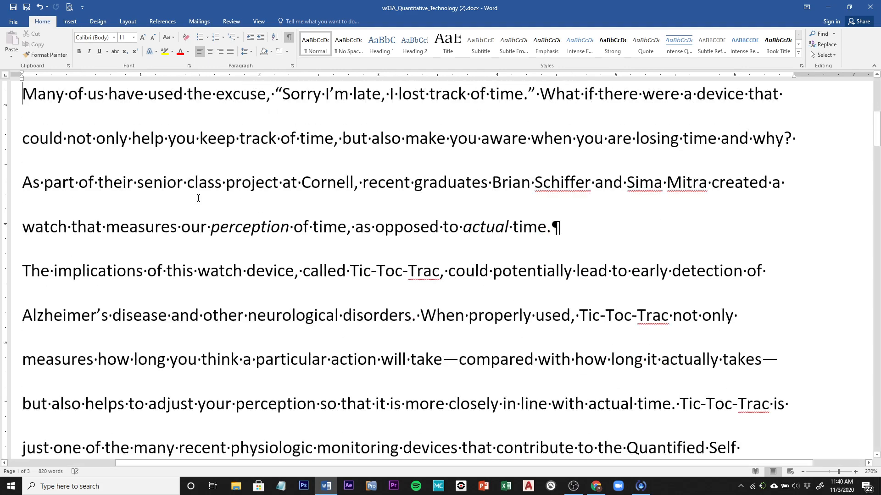
{"action": "scroll", "coordinate": [198, 198], "scroll_direction": "down", "scroll_amount": 10}
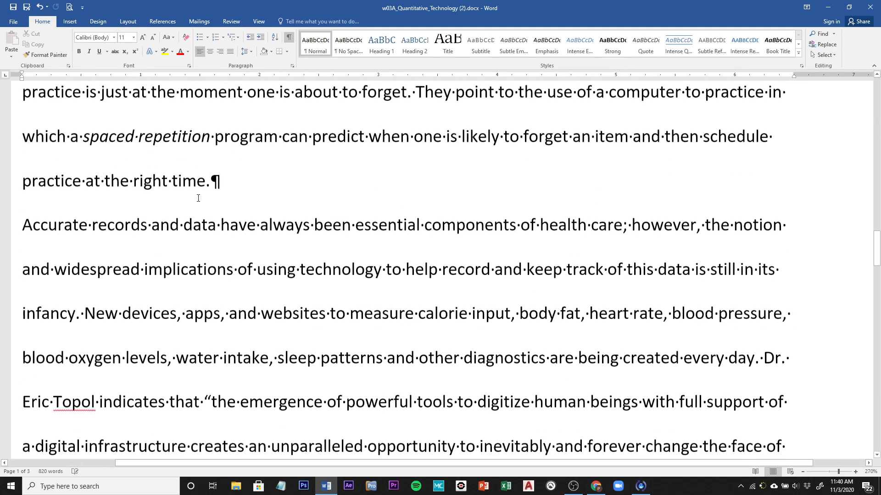
{"action": "scroll", "coordinate": [199, 198], "scroll_direction": "down", "scroll_amount": 6}
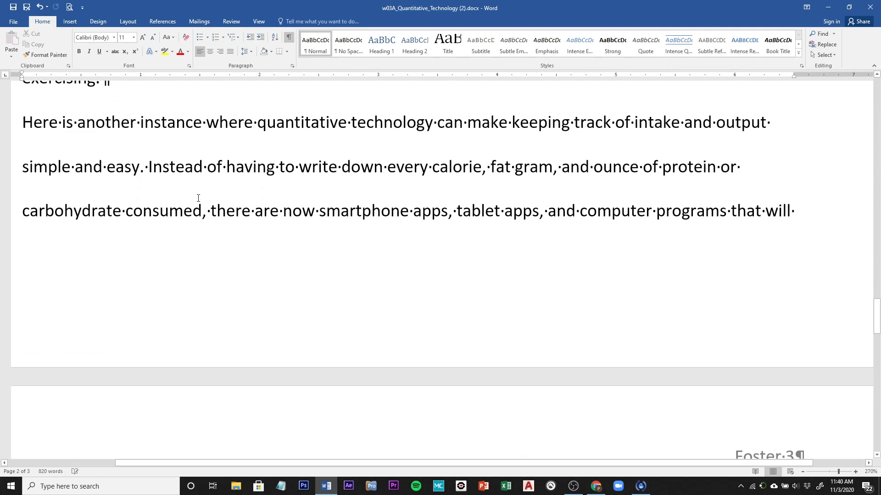
{"action": "scroll", "coordinate": [198, 198], "scroll_direction": "down", "scroll_amount": 8}
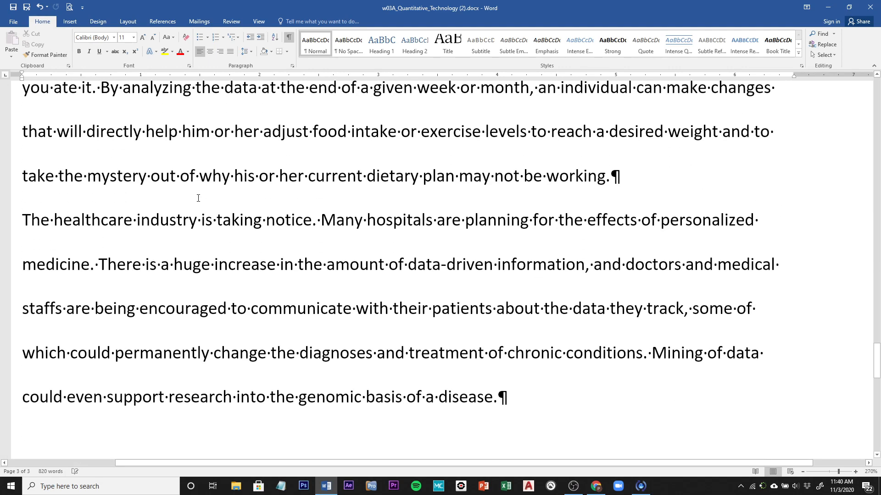
{"action": "scroll", "coordinate": [198, 198], "scroll_direction": "down", "scroll_amount": 3}
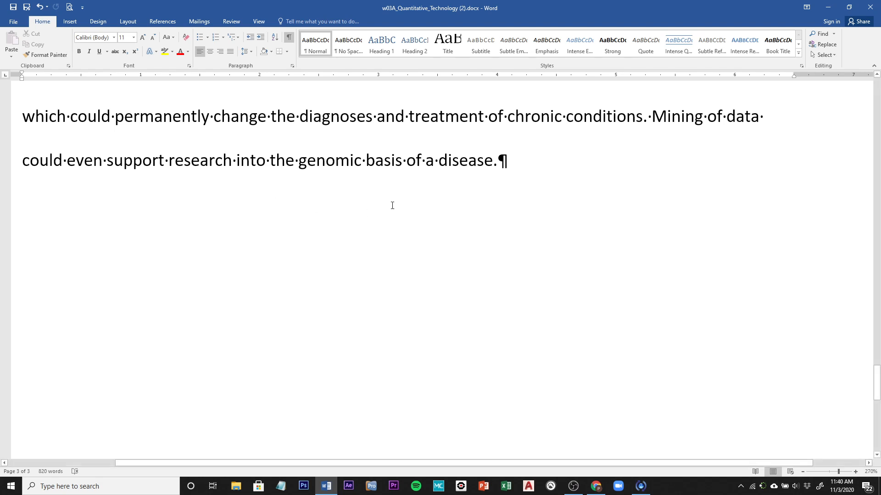
{"action": "key", "text": "ctrl+Home"}
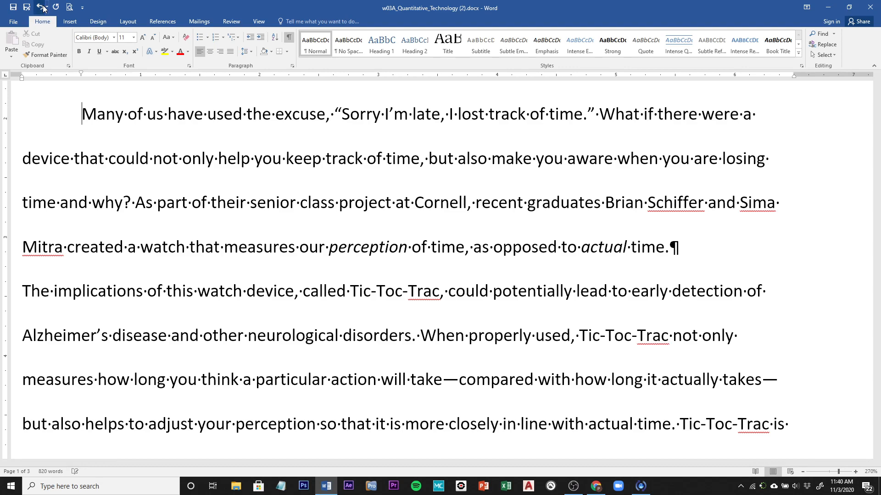
{"action": "key", "text": "ctrl+z"}
Select all body text from the first paragraph to the end of the paper and apply a 0.5" first-line indent.
{"action": "scroll", "coordinate": [169, 193], "scroll_direction": "down", "scroll_amount": 10}
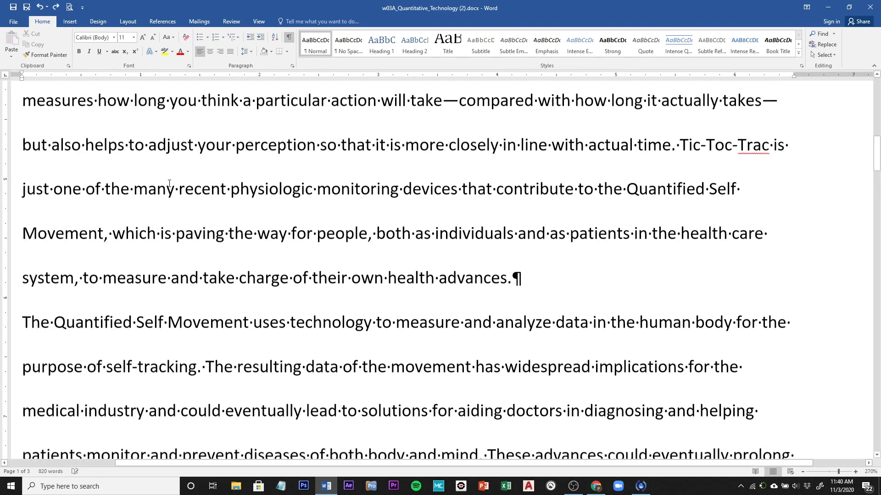
{"action": "scroll", "coordinate": [169, 193], "scroll_direction": "down", "scroll_amount": 10}
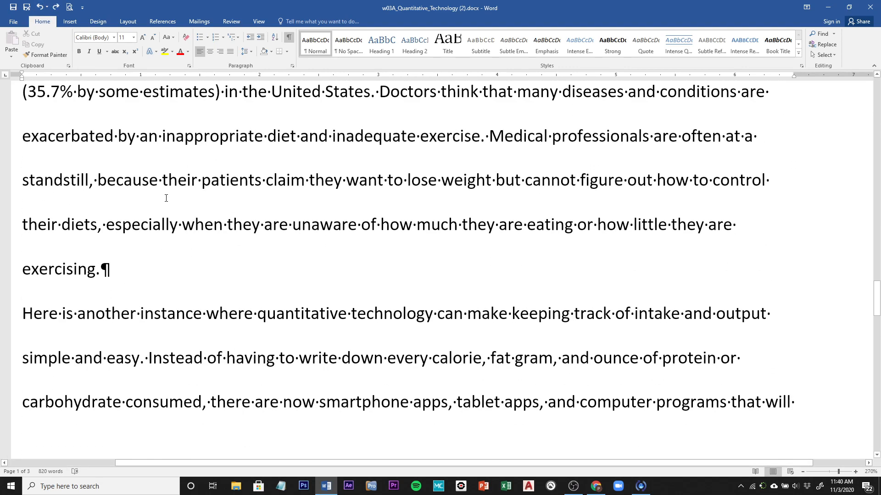
{"action": "scroll", "coordinate": [166, 198], "scroll_direction": "down", "scroll_amount": 10}
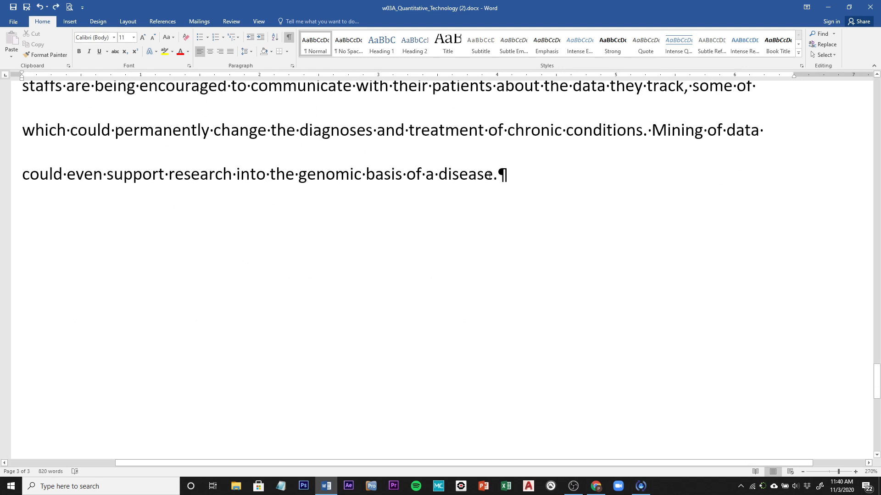
{"action": "left_click", "coordinate": [499, 177], "text": "shift"}
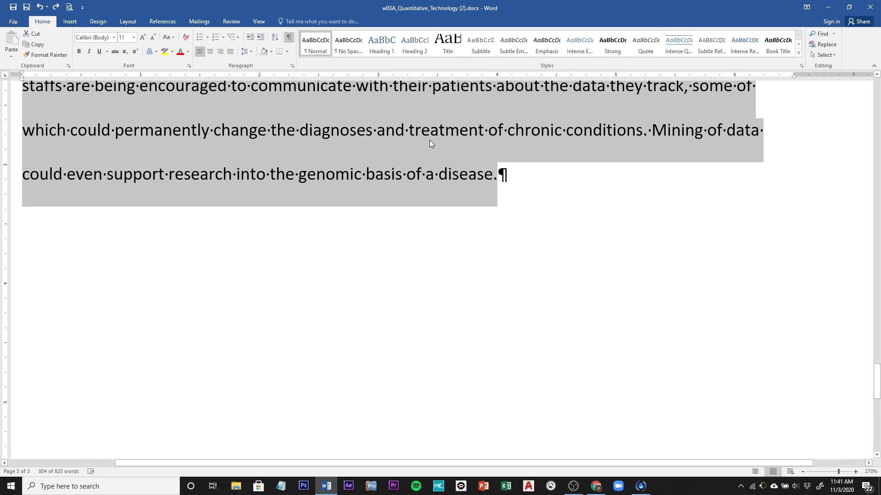
{"action": "left_click", "coordinate": [292, 66]}
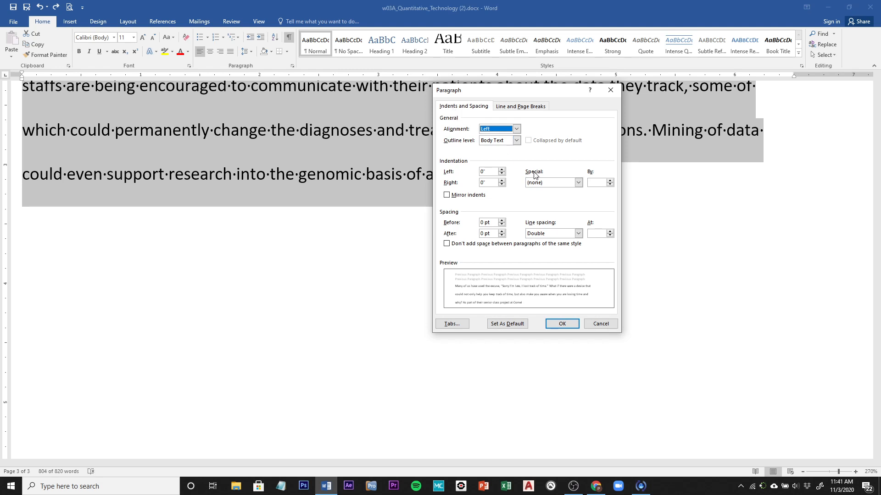
{"action": "left_click", "coordinate": [577, 182]}
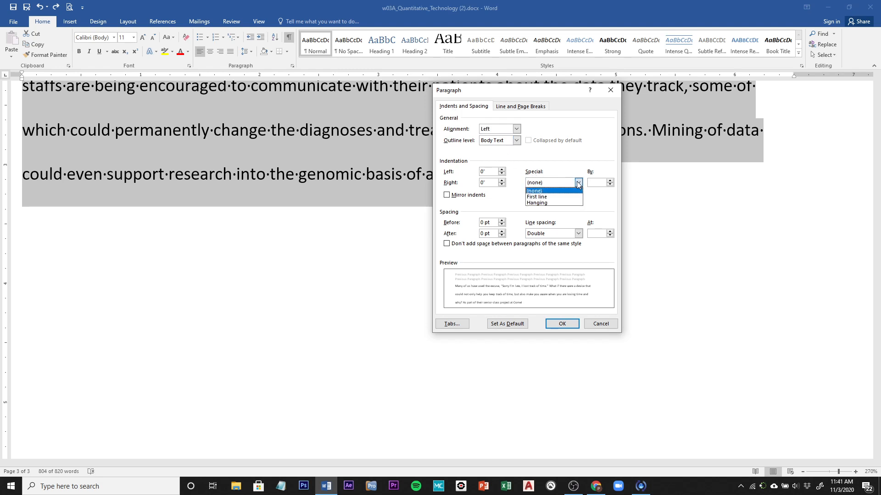
{"action": "left_click", "coordinate": [546, 197]}
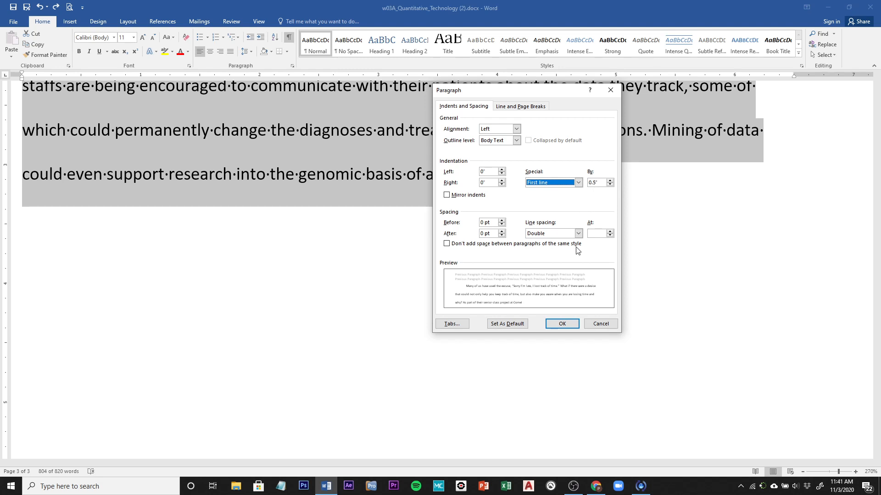
{"action": "left_click", "coordinate": [562, 325]}
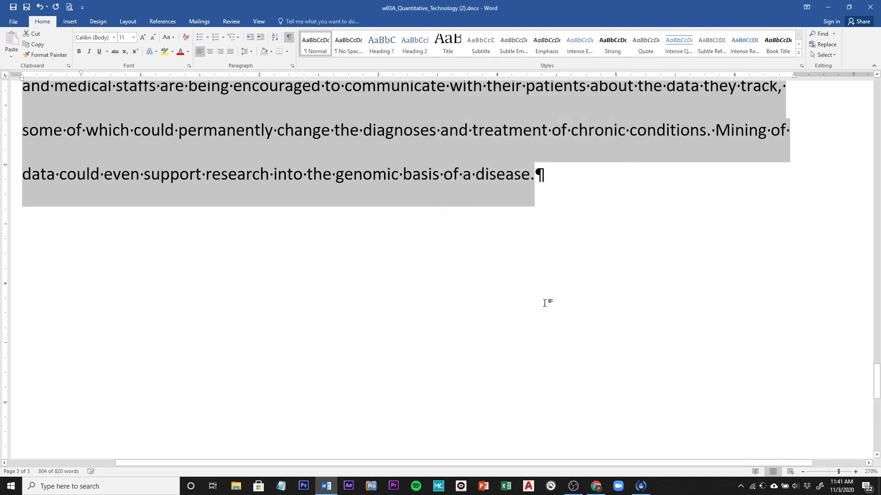
Review the first-line indents of the body paragraphs from the end of the paper back to the heading block.
{"action": "scroll", "coordinate": [544, 298], "scroll_direction": "up", "scroll_amount": 10}
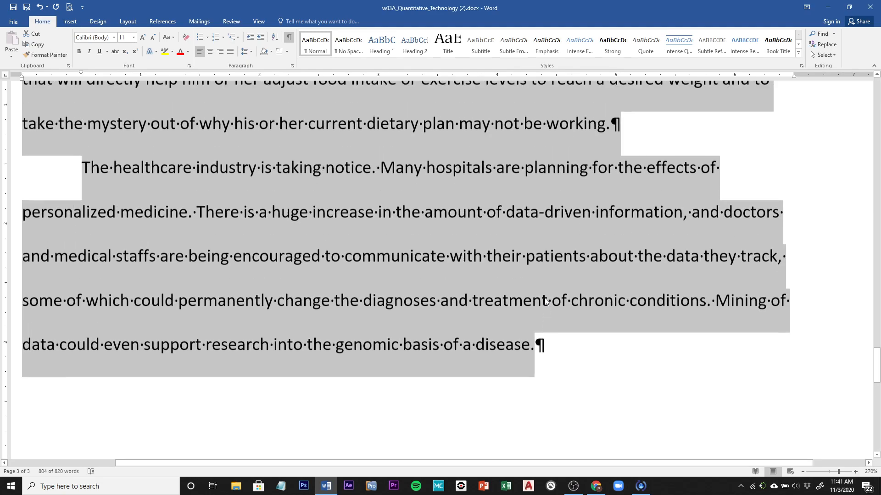
{"action": "scroll", "coordinate": [545, 298], "scroll_direction": "up", "scroll_amount": 12}
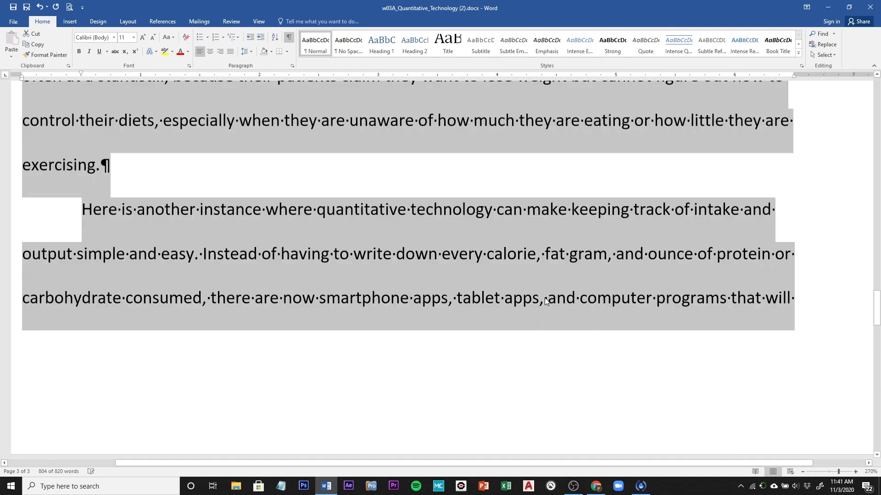
{"action": "scroll", "coordinate": [544, 301], "scroll_direction": "up", "scroll_amount": 15}
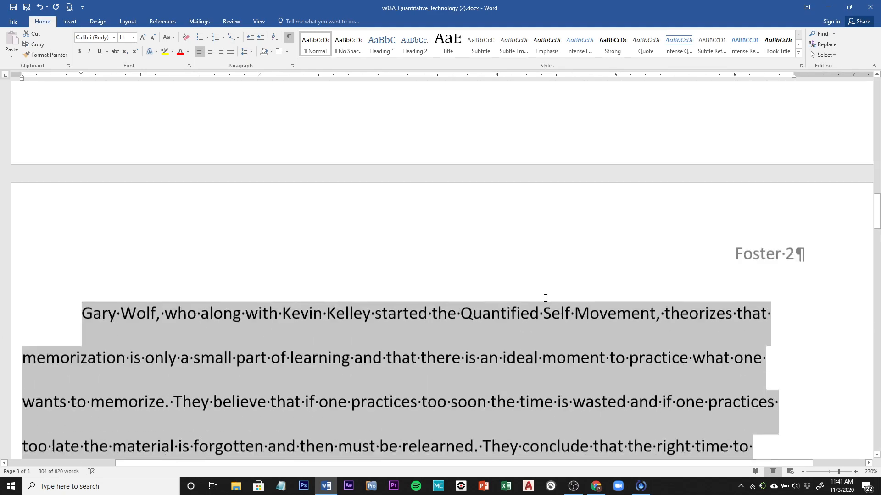
{"action": "scroll", "coordinate": [545, 301], "scroll_direction": "up", "scroll_amount": 5}
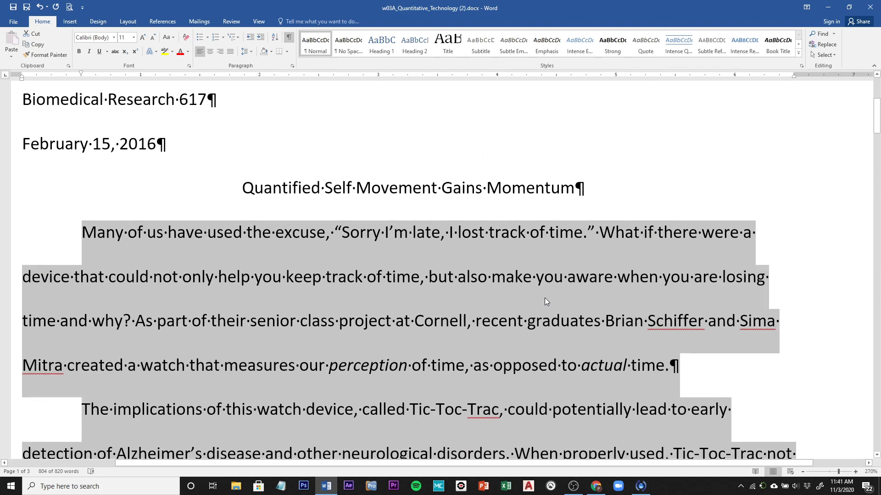
{"action": "scroll", "coordinate": [545, 299], "scroll_direction": "up", "scroll_amount": 4}
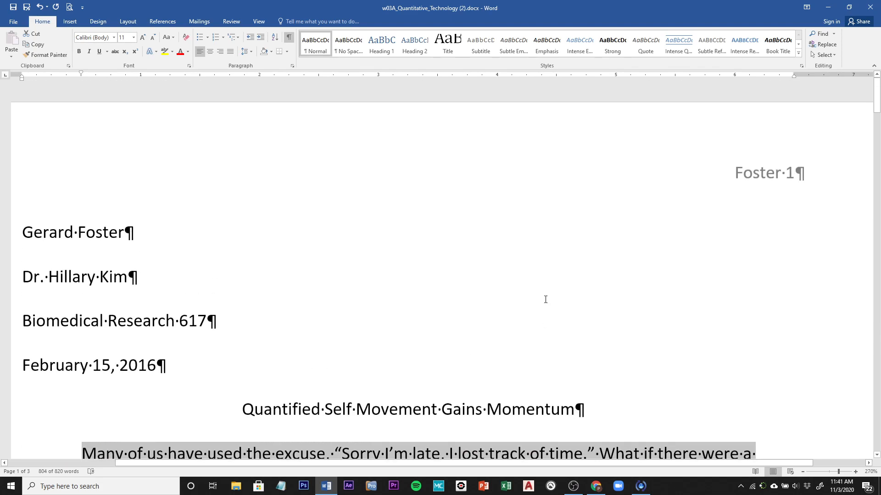
{"action": "scroll", "coordinate": [545, 299], "scroll_direction": "down", "scroll_amount": 4}
{"action": "scroll", "coordinate": [293, 296], "scroll_direction": "up", "scroll_amount": 5}
Deselect the body text by placing the insertion point in the heading block, and open the page footer for editing.
{"action": "left_click", "coordinate": [27, 235]}
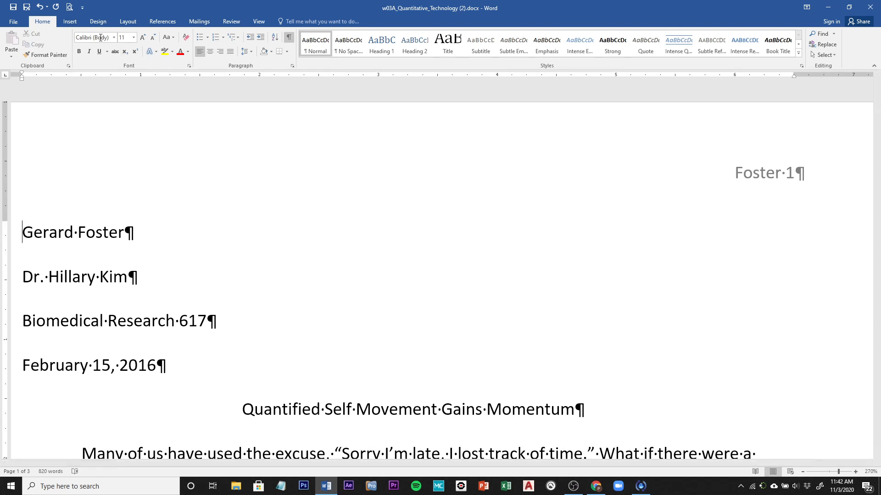
{"action": "left_click", "coordinate": [70, 22]}
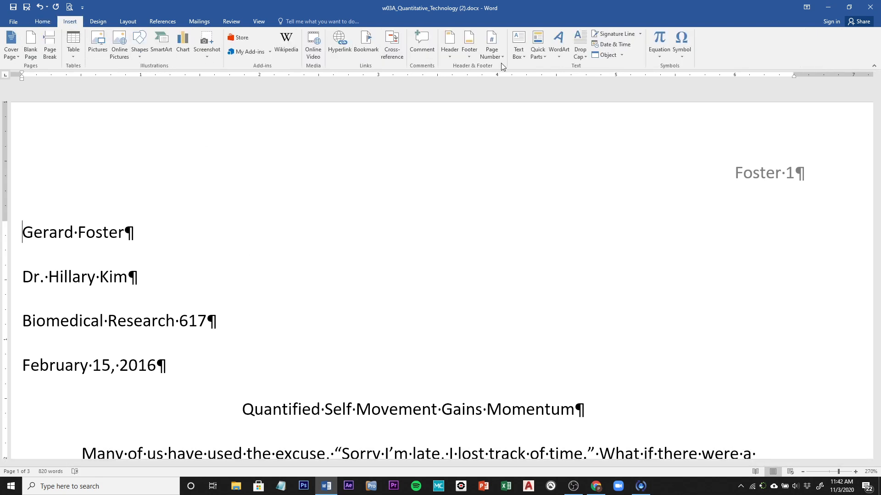
{"action": "left_click", "coordinate": [468, 46]}
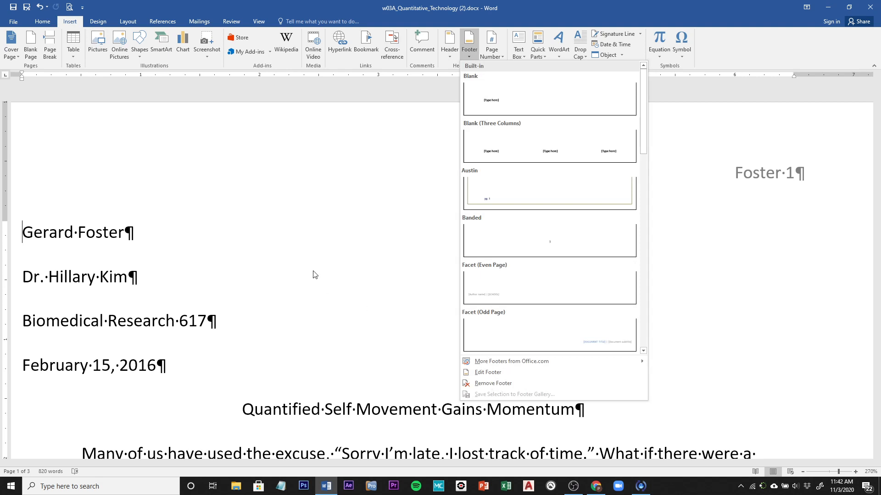
{"action": "left_click", "coordinate": [489, 371]}
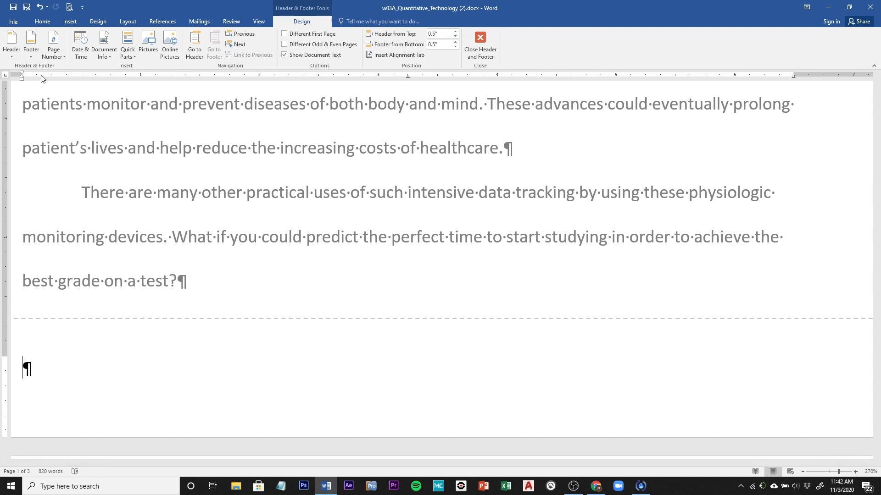
Start saving a copy of the paper, create a folder named "Word Chapter 3a" in Downloads and open it as the destination.
{"action": "left_click", "coordinate": [14, 21]}
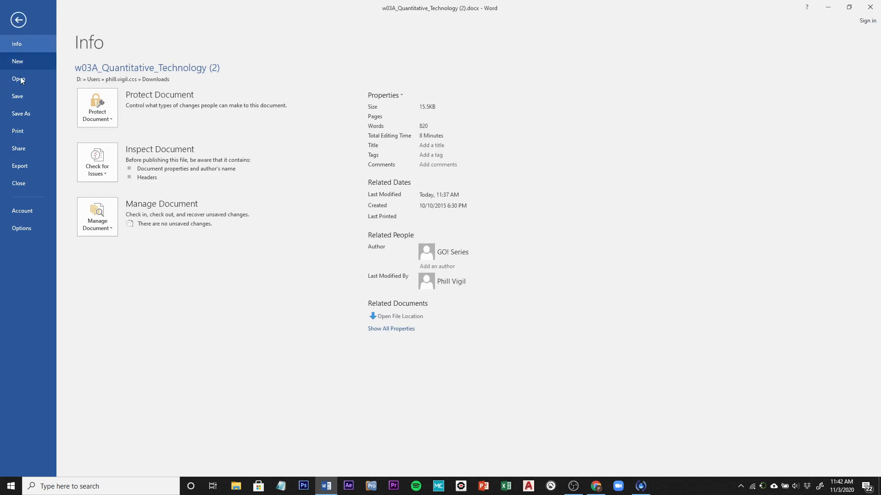
{"action": "left_click", "coordinate": [19, 115]}
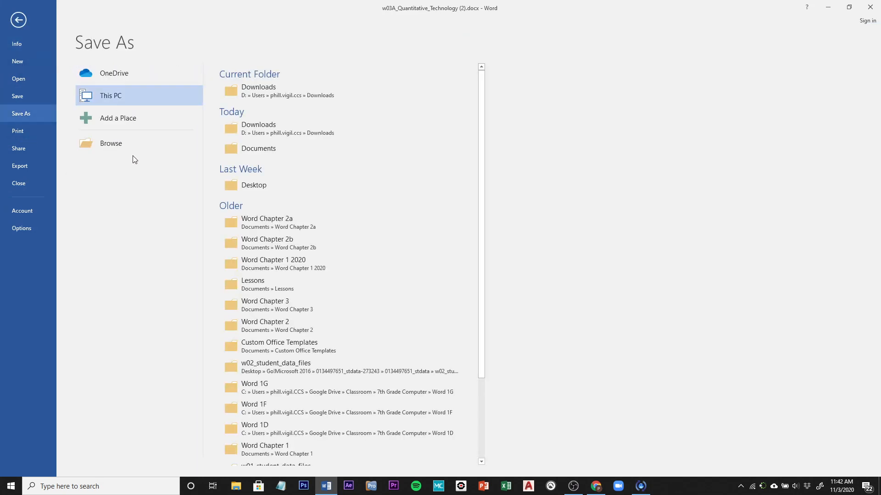
{"action": "left_click", "coordinate": [118, 144]}
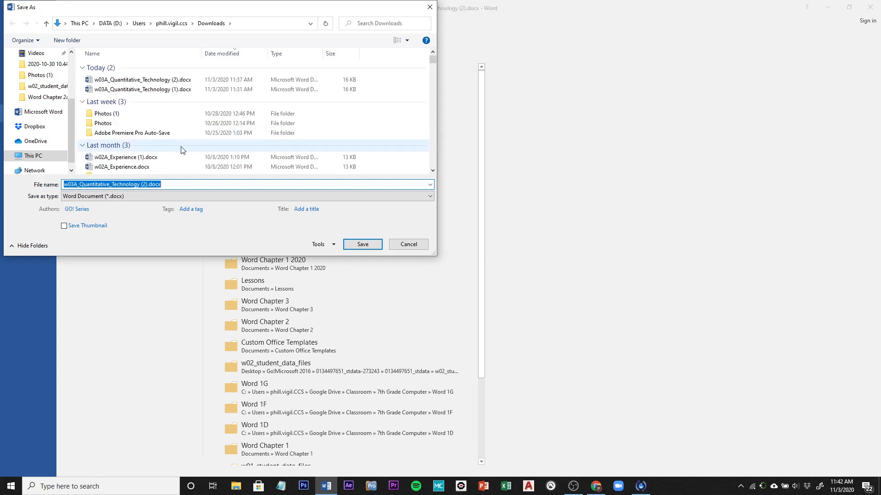
{"action": "left_click", "coordinate": [65, 41]}
{"action": "left_click", "coordinate": [65, 41]}
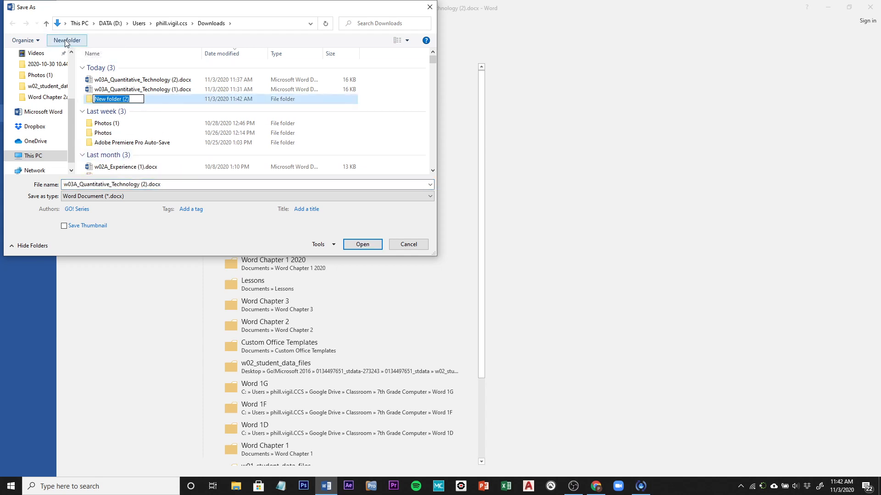
{"action": "type", "text": "W"}
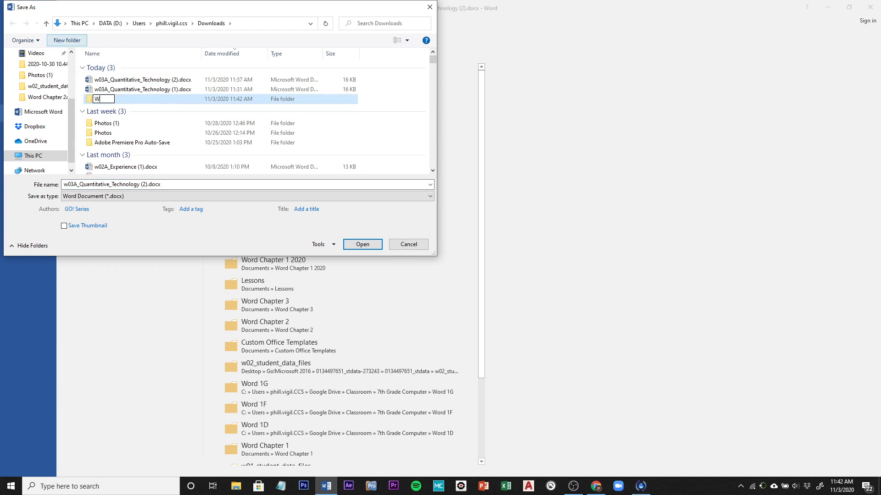
{"action": "type", "text": "ord Chapter 3a"}
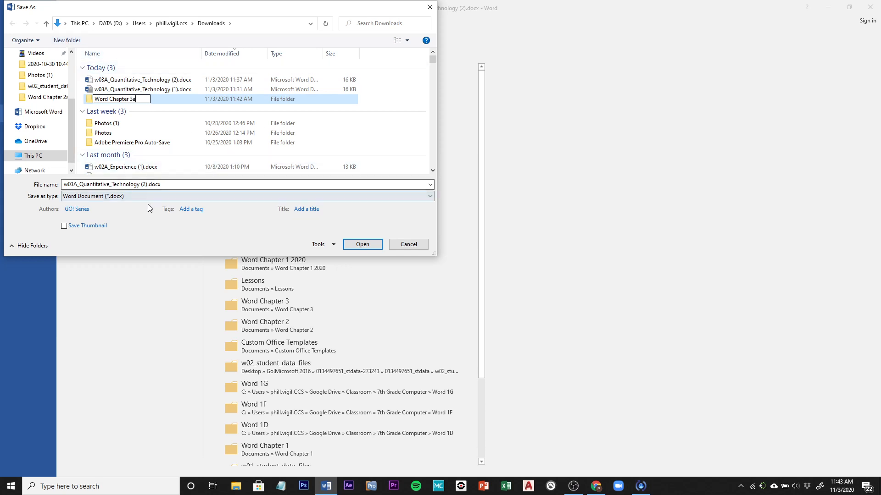
{"action": "left_click", "coordinate": [185, 99]}
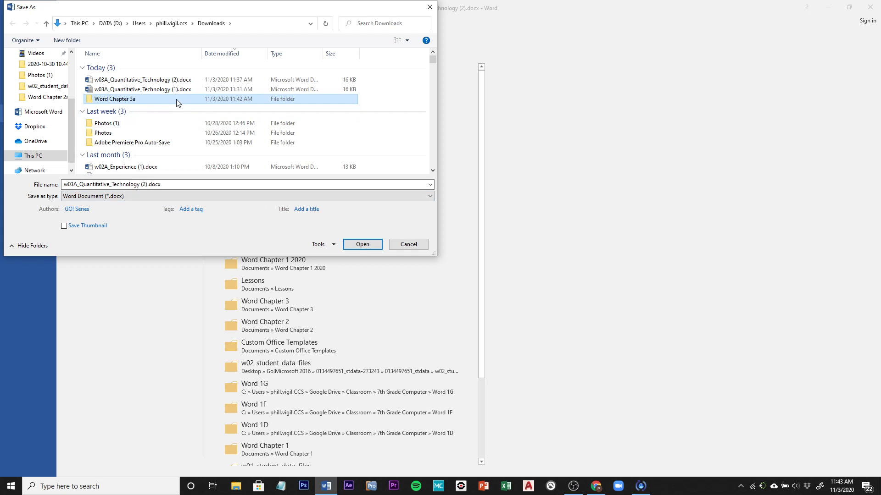
{"action": "double_click", "coordinate": [114, 99]}
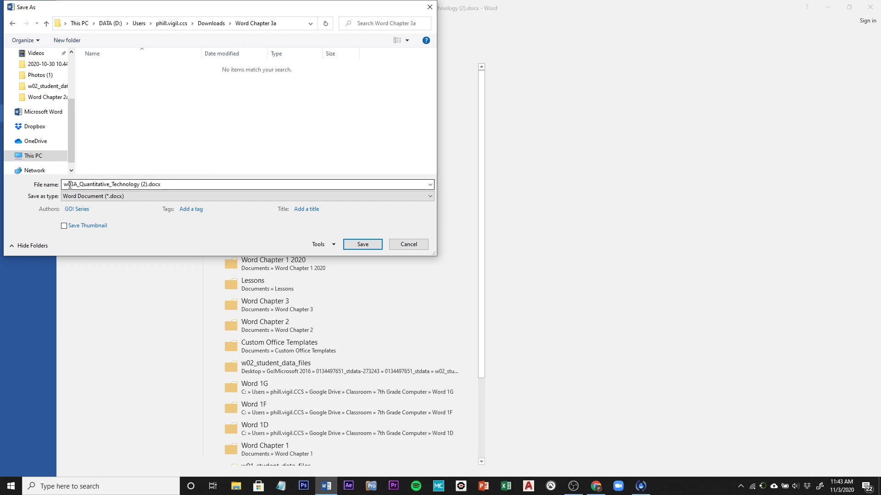
Change the file name to the author's surname and title followed by "_3A_Quantitative_Technology.docx", without the "(2)", and save the document.
{"action": "left_click", "coordinate": [147, 184]}
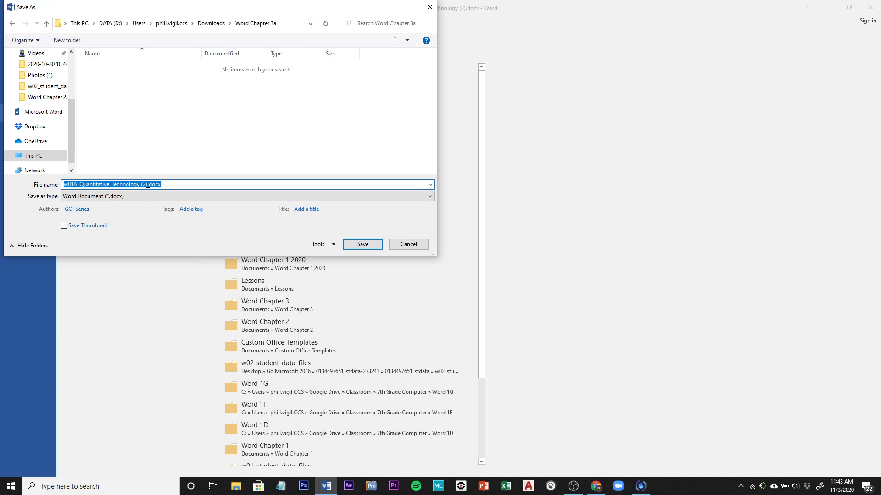
{"action": "left_click", "coordinate": [147, 185]}
{"action": "key", "text": "BackSpace"}
{"action": "key", "text": "BackSpace"}
{"action": "key", "text": "BackSpace"}
{"action": "key", "text": "BackSpace"}
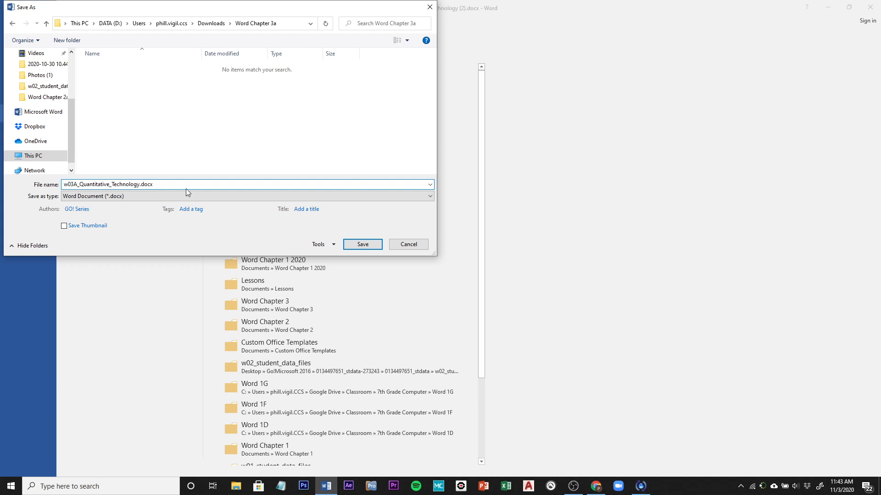
{"action": "key", "text": "Delete"}
{"action": "key", "text": "Delete"}
{"action": "type", "text": "Vigil_Mr."}
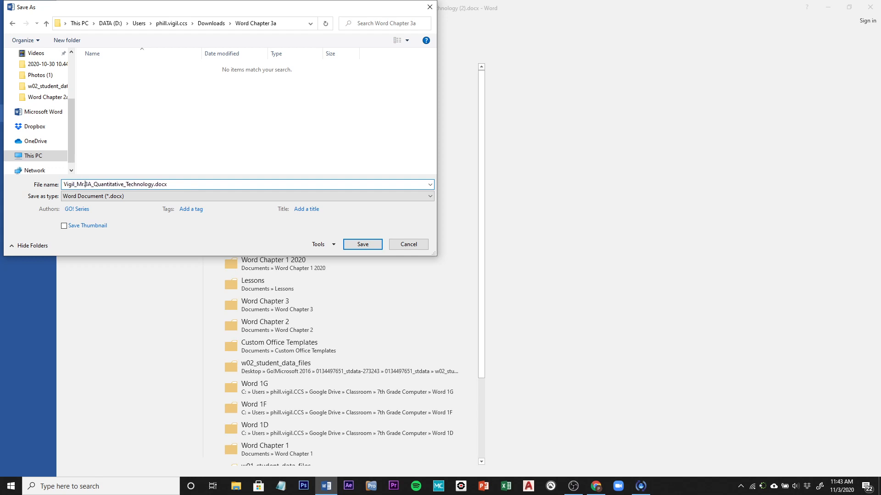
{"action": "type", "text": "_"}
{"action": "left_click", "coordinate": [364, 245]}
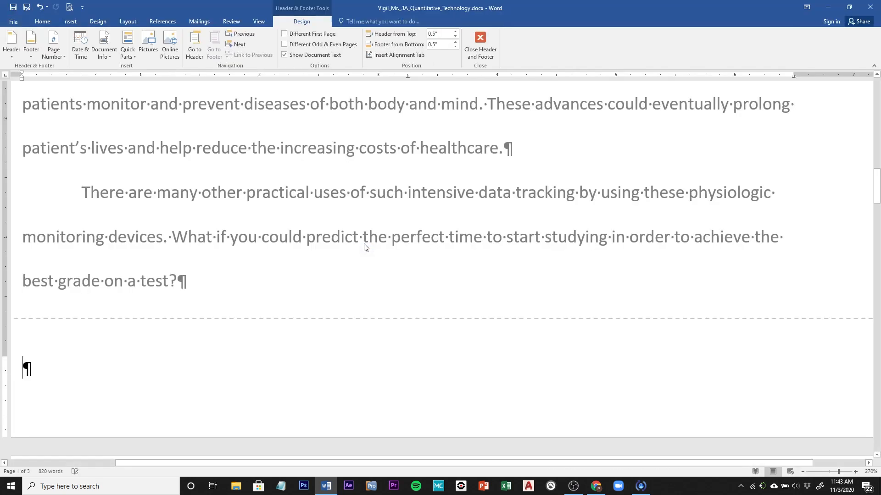
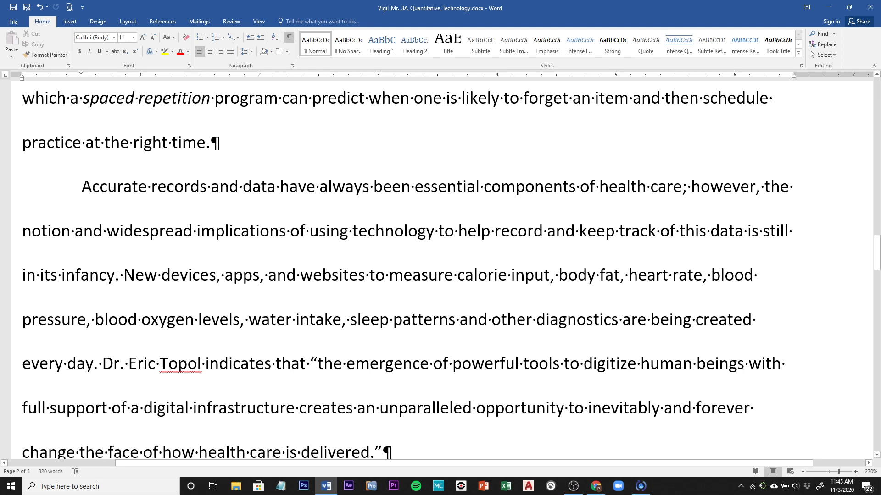
Insert a footnote directly after "in its infancy." in the page 2 paragraph beginning "Accurate records and data".
{"action": "left_click", "coordinate": [118, 277]}
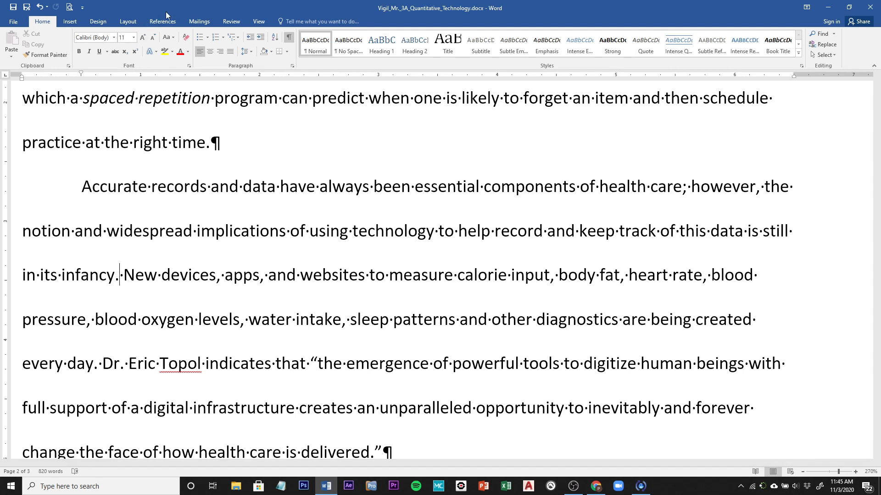
{"action": "left_click", "coordinate": [155, 23]}
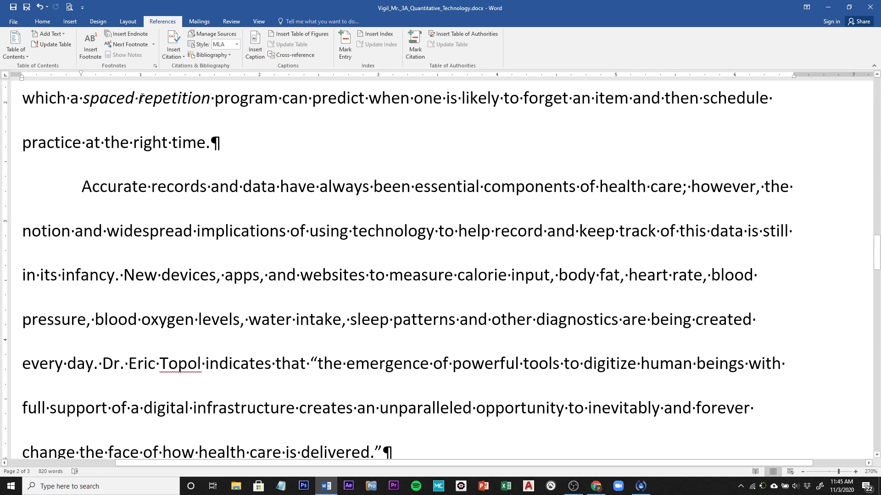
{"action": "left_click", "coordinate": [98, 39]}
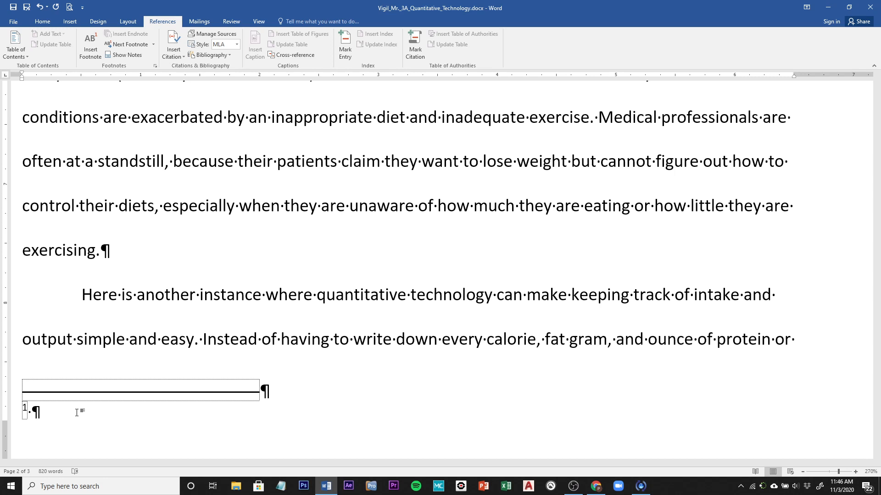
Write the footnote: "The Department of Health & Human Services indicates that the use of Health Information Technology will improve the quality of health care.".
{"action": "type", "text": "The Departmet"}
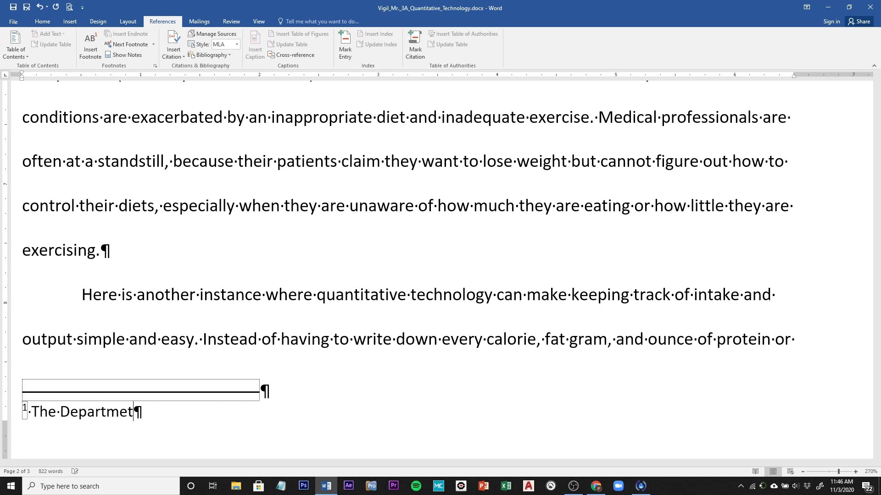
{"action": "key", "text": "BackSpace"}
{"action": "type", "text": "nt of Heal"}
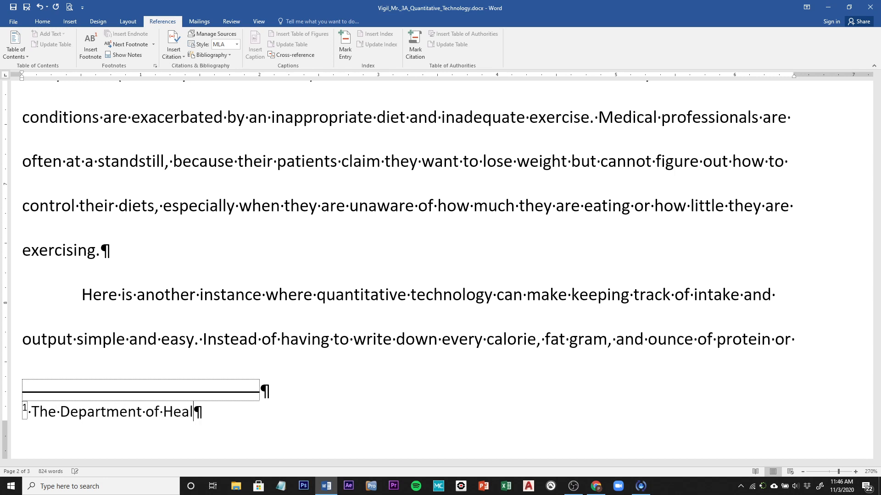
{"action": "type", "text": "th & Huma"}
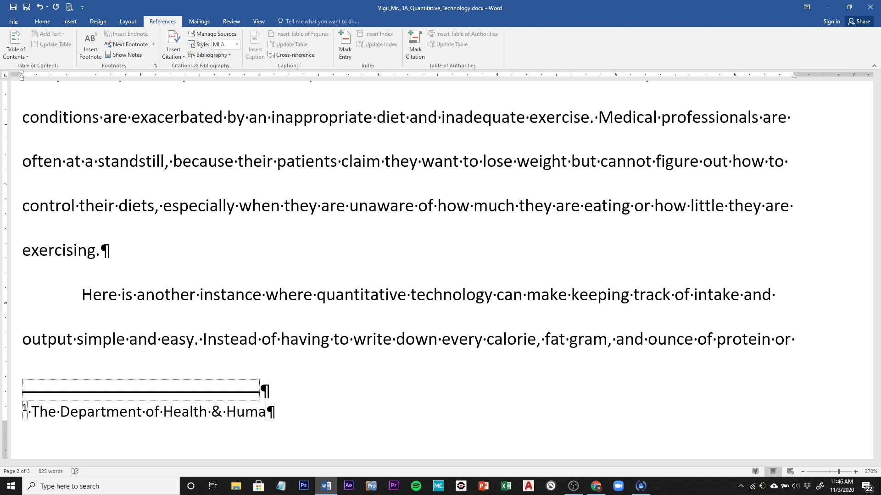
{"action": "type", "text": "n Services"}
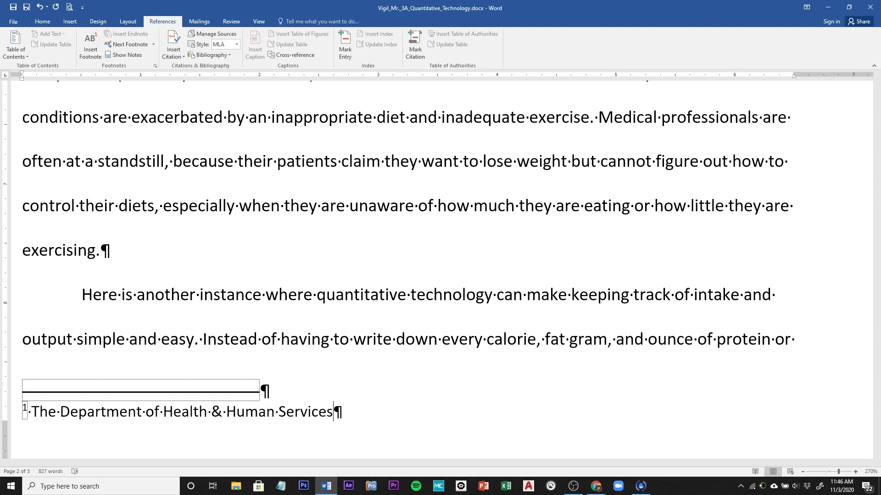
{"action": "type", "text": " indicates that the"}
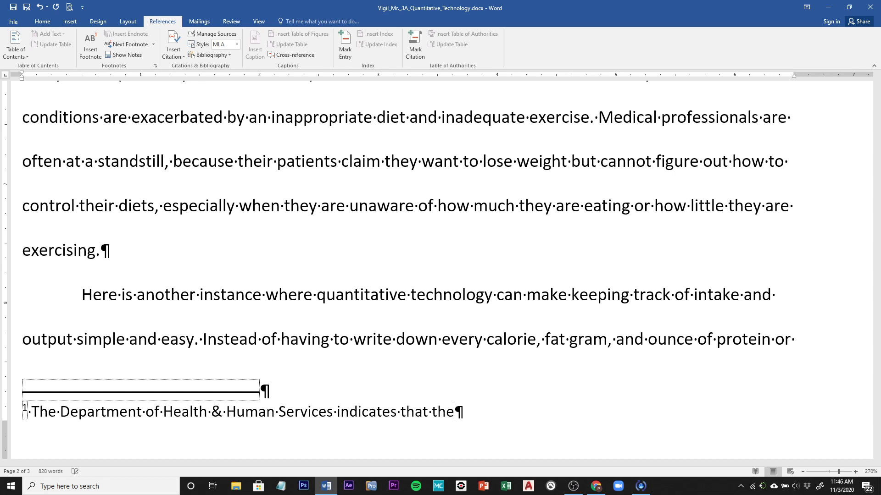
{"action": "type", "text": " use of"}
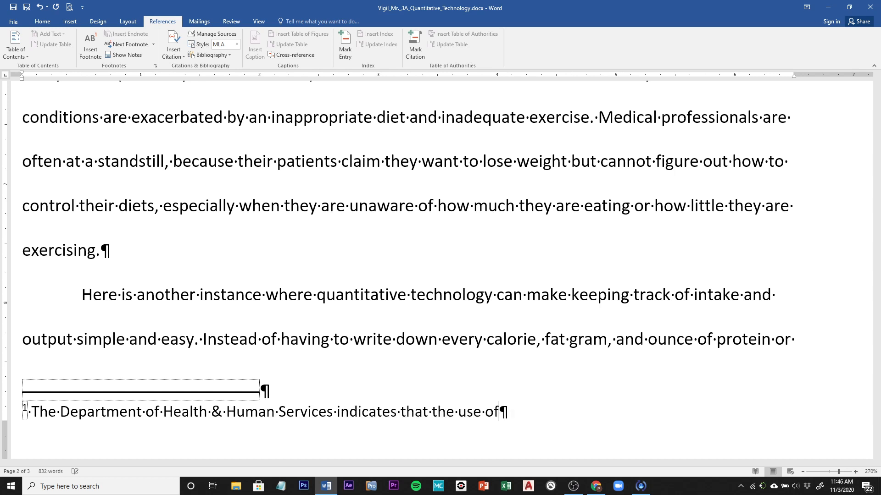
{"action": "type", "text": " Health Information "}
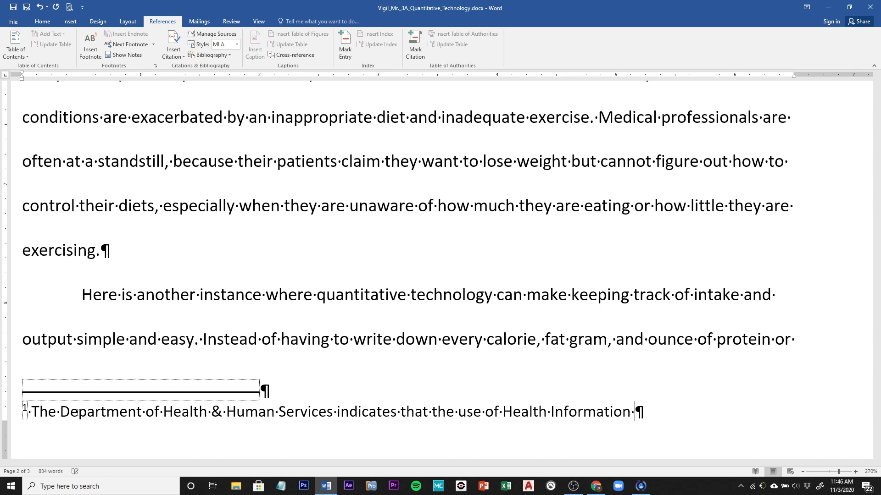
{"action": "type", "text": "Technology"}
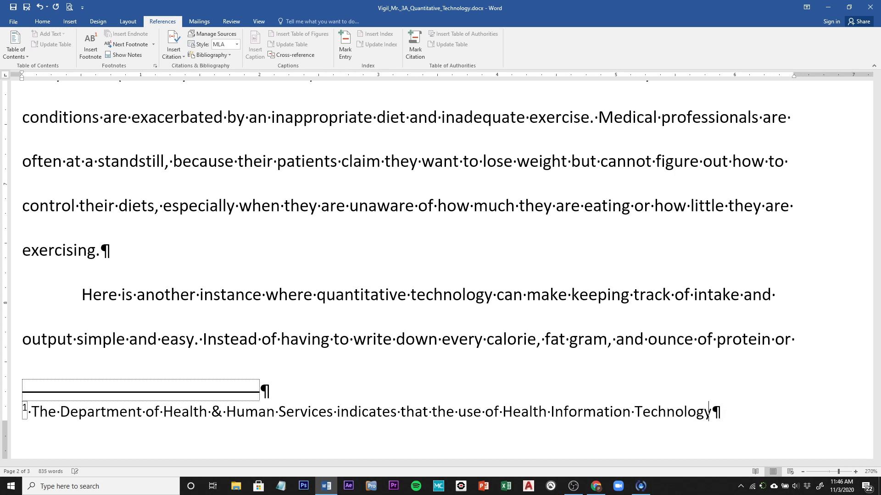
{"action": "type", "text": " will impro"}
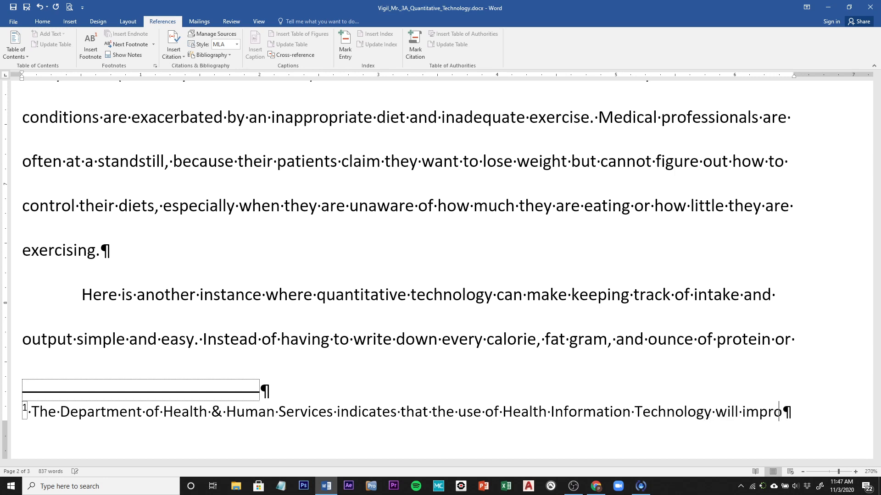
{"action": "type", "text": "ve the "}
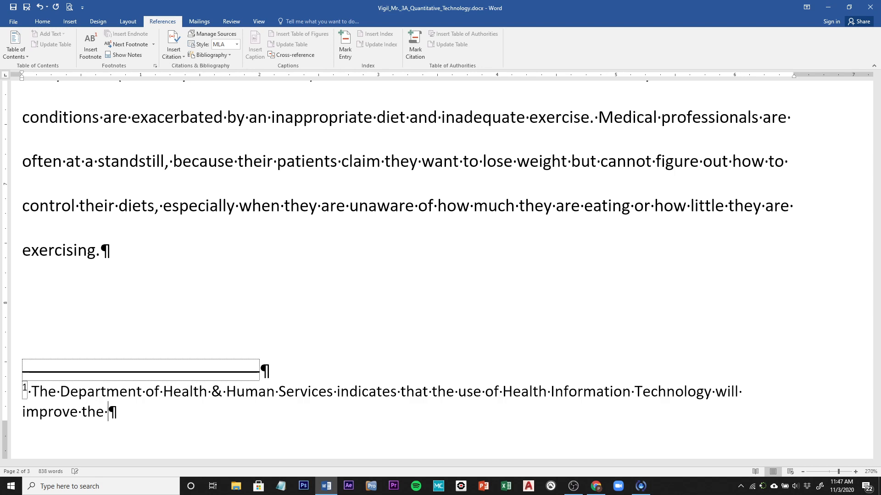
{"action": "type", "text": "quality of hea"}
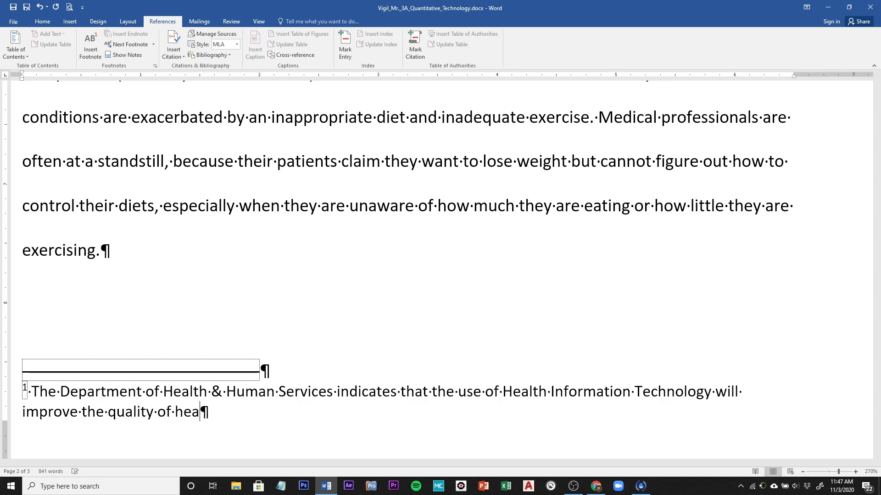
{"action": "type", "text": "lth care"}
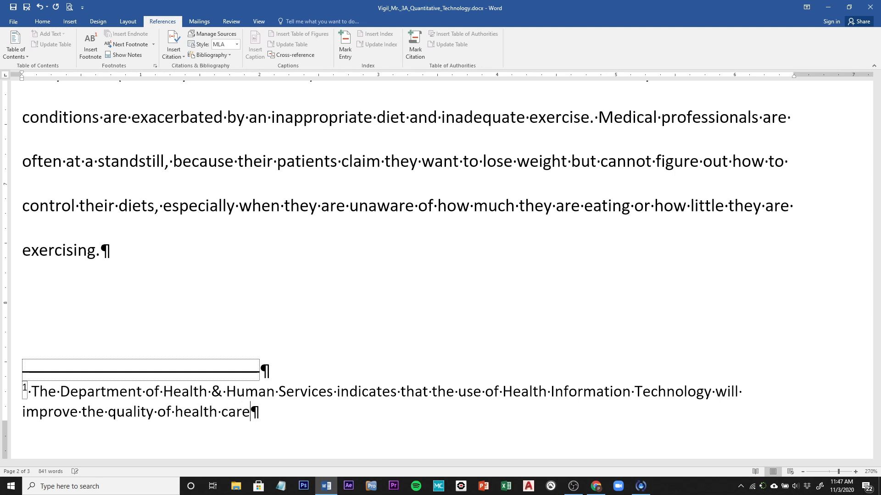
{"action": "type", "text": "."}
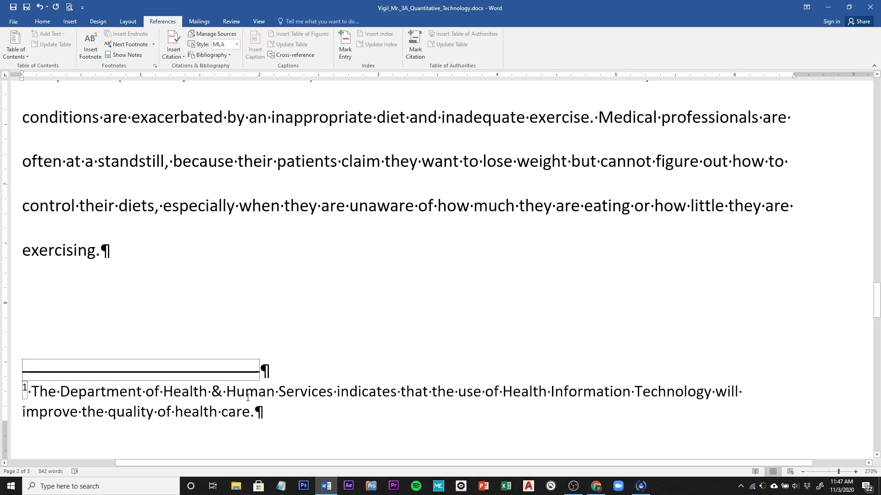
Review the footnote reference mark after "in its infancy." with its preview, and the footnote text at the end of page 2.
{"action": "scroll", "coordinate": [337, 419], "scroll_direction": "up", "scroll_amount": 1}
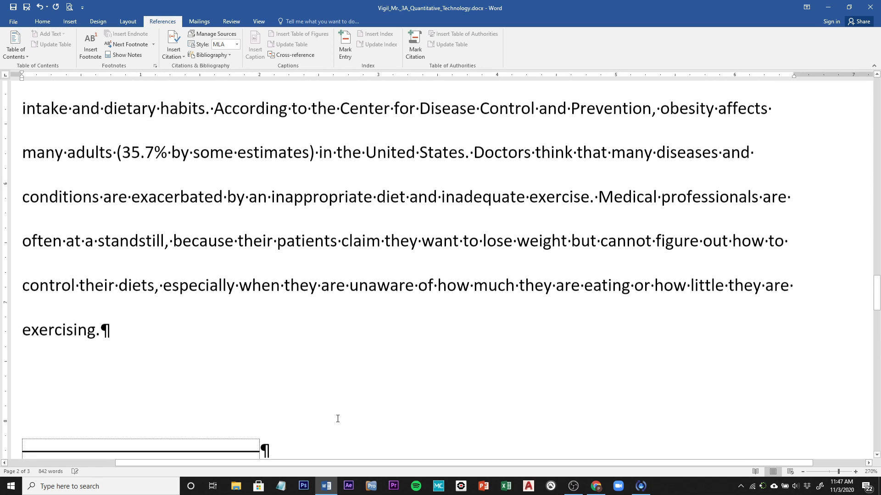
{"action": "scroll", "coordinate": [337, 418], "scroll_direction": "down", "scroll_amount": 1}
{"action": "scroll", "coordinate": [338, 419], "scroll_direction": "up", "scroll_amount": 1}
{"action": "scroll", "coordinate": [338, 419], "scroll_direction": "up", "scroll_amount": 3}
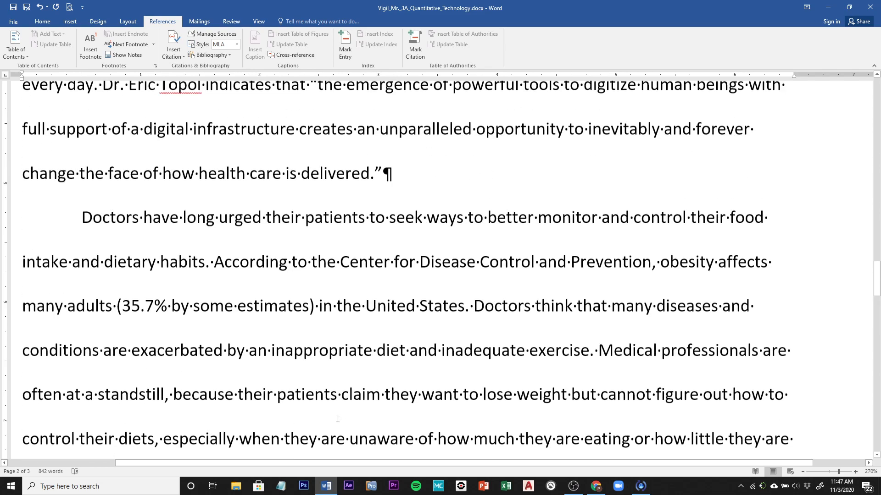
{"action": "scroll", "coordinate": [338, 419], "scroll_direction": "up", "scroll_amount": 3}
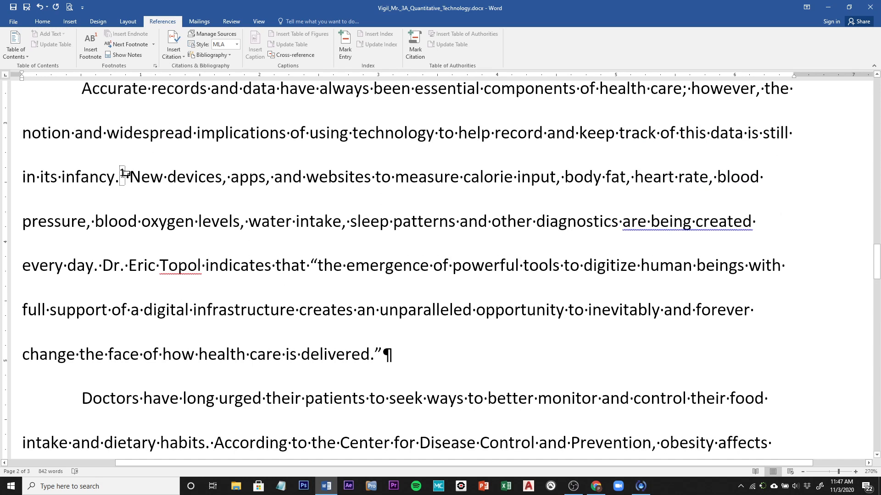
{"action": "mouse_move", "coordinate": [123, 172]}
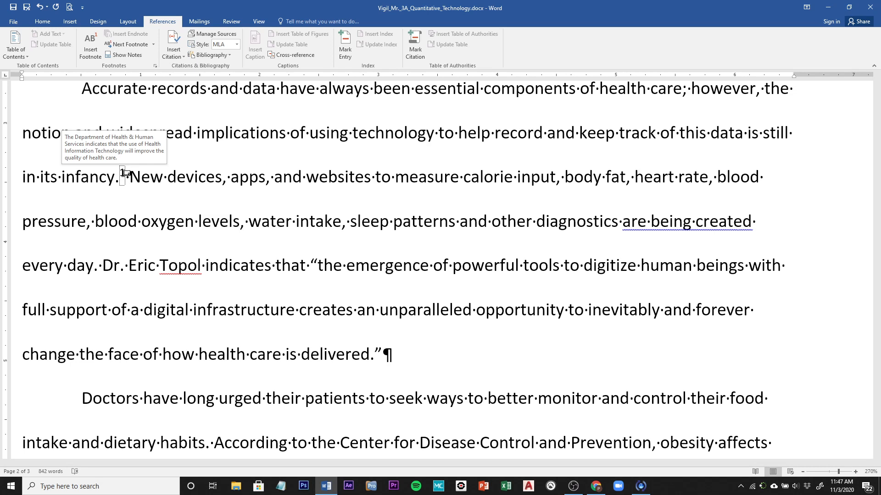
{"action": "scroll", "coordinate": [110, 194], "scroll_direction": "up", "scroll_amount": 3}
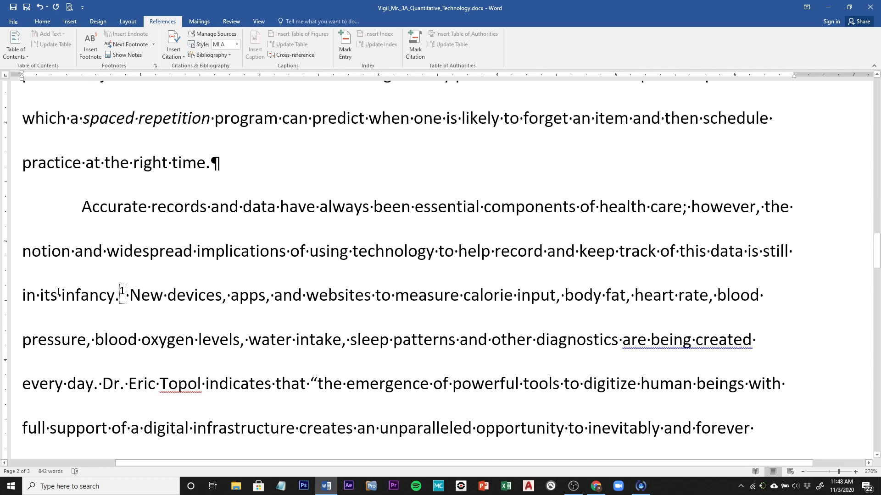
{"action": "scroll", "coordinate": [157, 301], "scroll_direction": "down", "scroll_amount": 10}
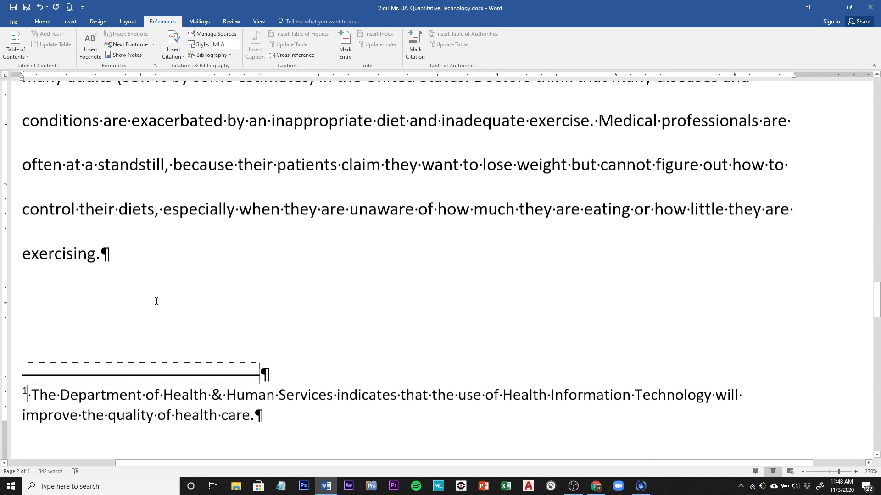
Examine the page 2 footnote below its separator line and match it to the reference mark after "in its infancy.".
{"action": "scroll", "coordinate": [156, 302], "scroll_direction": "down", "scroll_amount": 2}
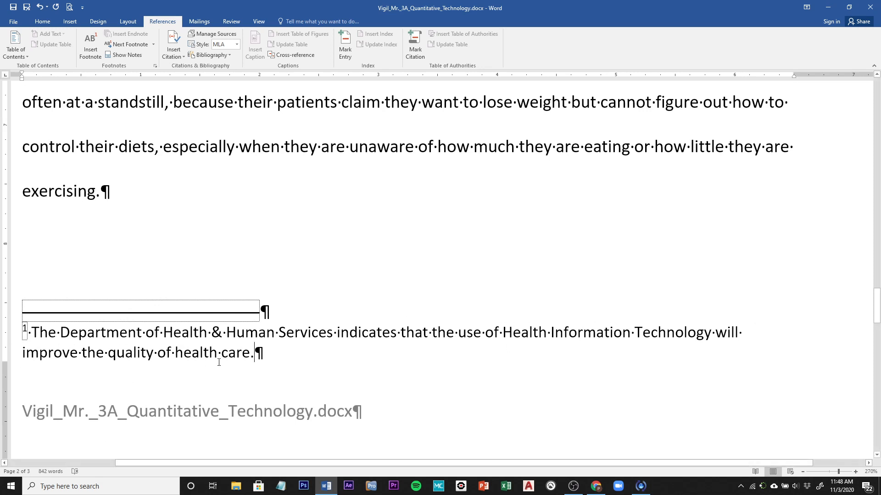
{"action": "scroll", "coordinate": [302, 368], "scroll_direction": "up", "scroll_amount": 2}
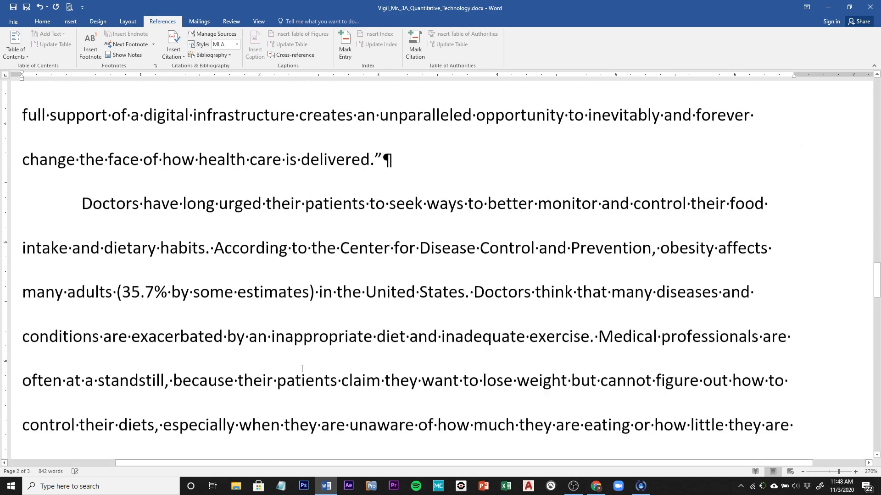
{"action": "scroll", "coordinate": [302, 368], "scroll_direction": "up", "scroll_amount": 2}
{"action": "scroll", "coordinate": [302, 369], "scroll_direction": "up", "scroll_amount": 2}
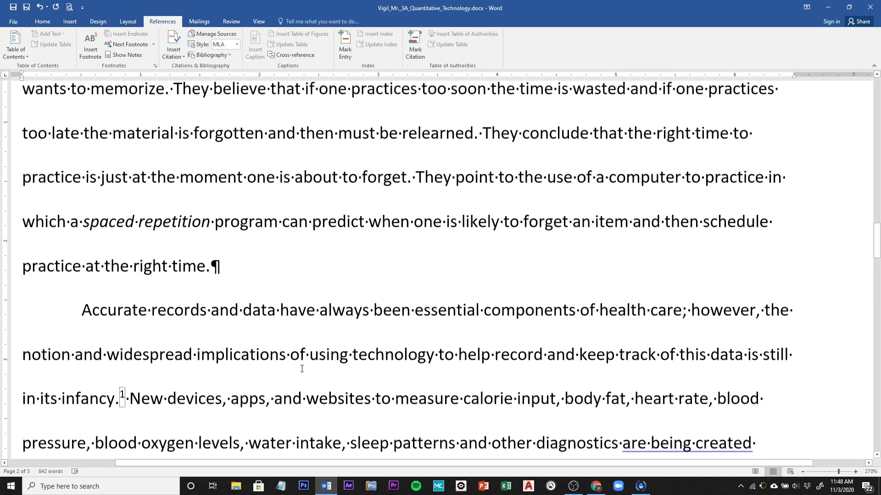
{"action": "scroll", "coordinate": [302, 369], "scroll_direction": "down", "scroll_amount": 4}
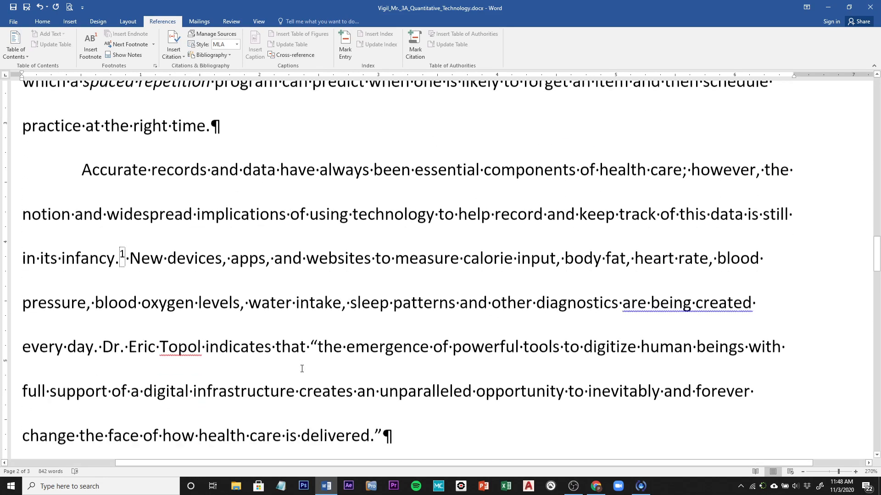
{"action": "scroll", "coordinate": [301, 369], "scroll_direction": "down", "scroll_amount": 5}
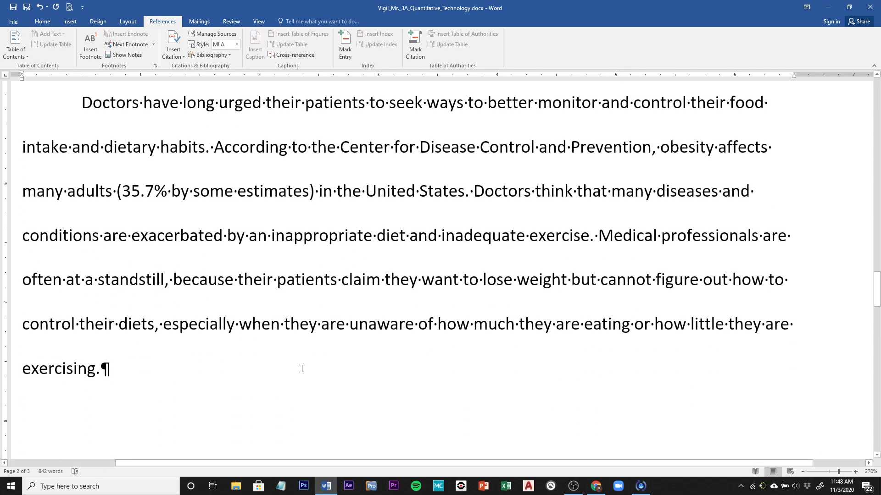
{"action": "scroll", "coordinate": [302, 369], "scroll_direction": "up", "scroll_amount": 10}
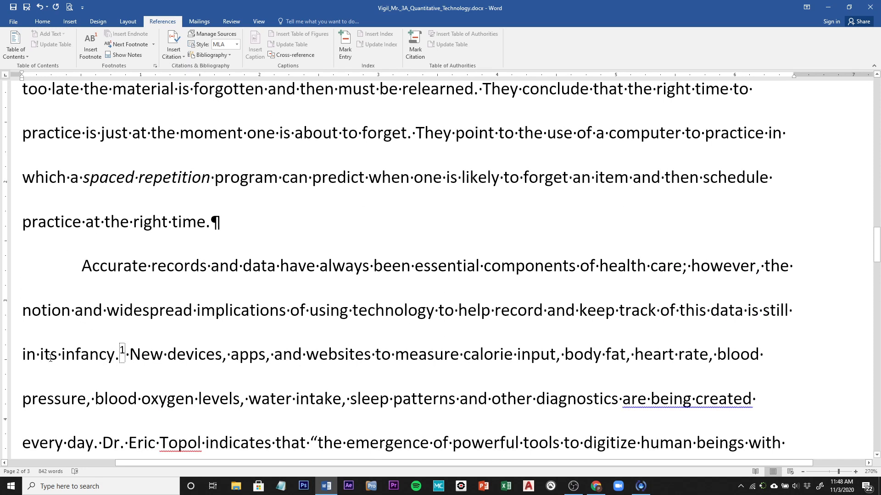
{"action": "mouse_move", "coordinate": [122, 358]}
{"action": "scroll", "coordinate": [245, 350], "scroll_direction": "down", "scroll_amount": 10}
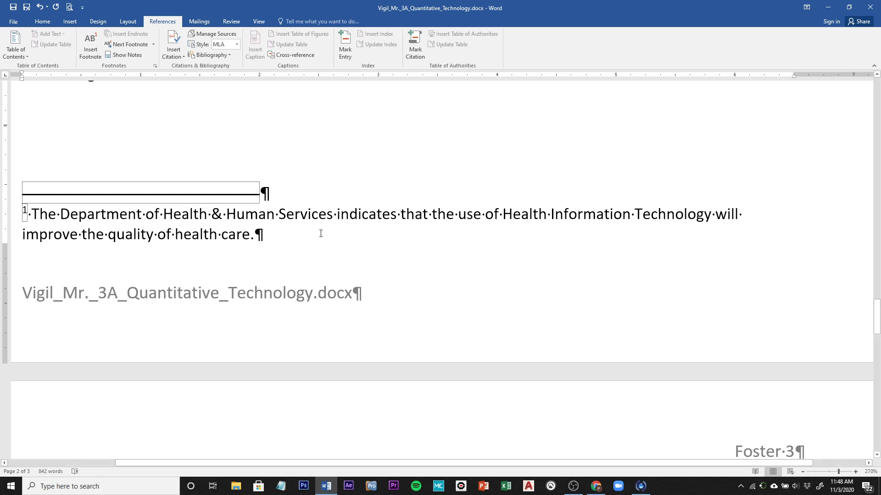
Compare the font formatting of the page 2 footnote text with that of the body paragraph beginning "Doctors have long urged".
{"action": "left_click", "coordinate": [45, 22]}
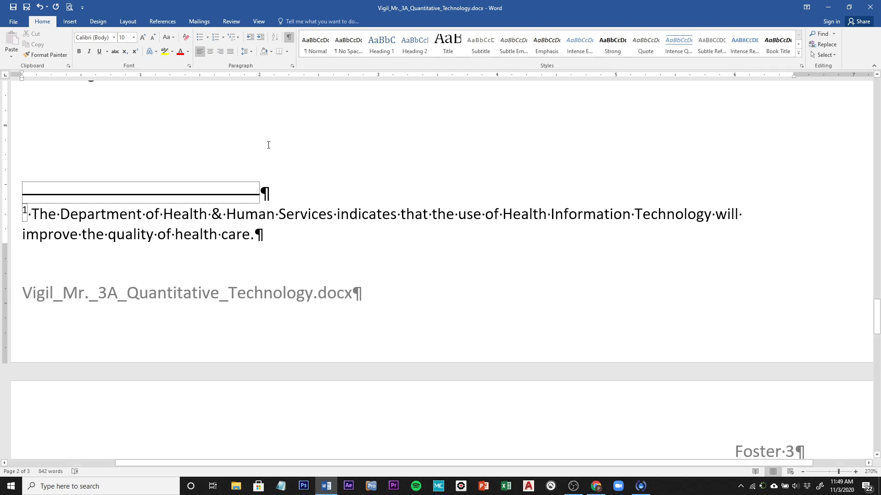
{"action": "scroll", "coordinate": [267, 224], "scroll_direction": "up", "scroll_amount": 5}
{"action": "double_click", "coordinate": [267, 224]}
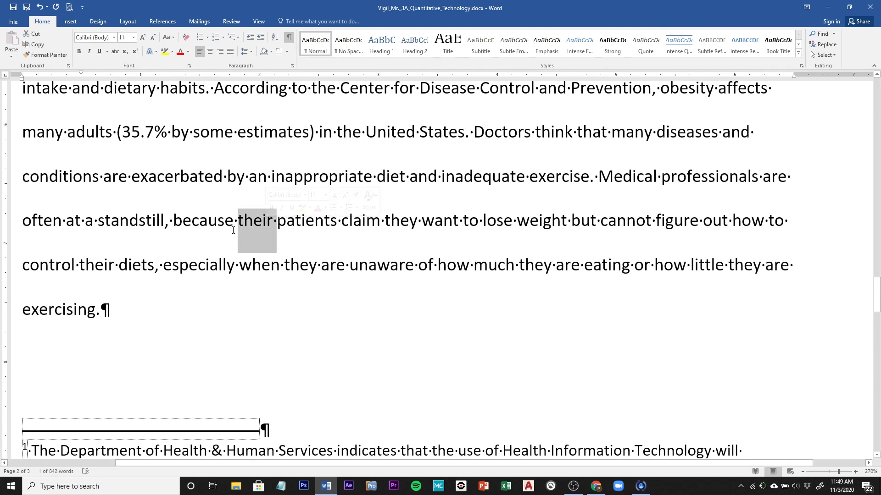
{"action": "left_click", "coordinate": [209, 223]}
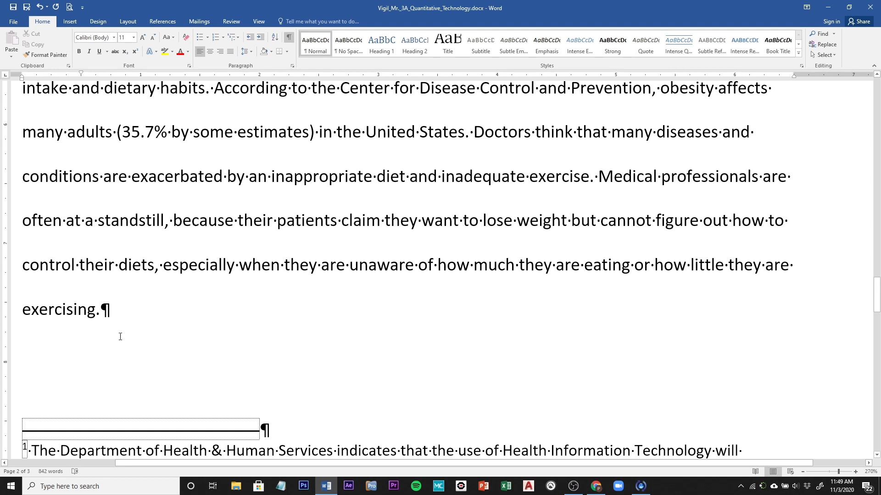
{"action": "scroll", "coordinate": [153, 346], "scroll_direction": "down", "scroll_amount": 3}
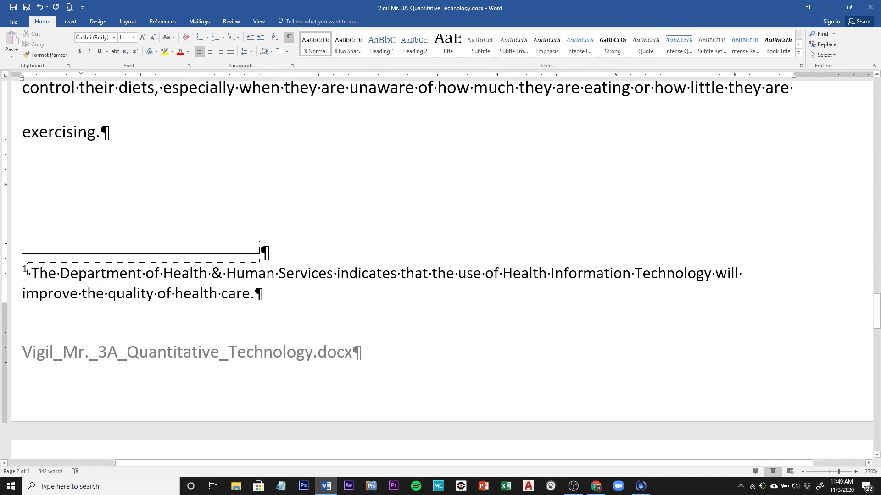
Insert a footnote directly after "actual time." at the end of the page 1 paragraph beginning "Many of us have used".
{"action": "scroll", "coordinate": [97, 281], "scroll_direction": "up", "scroll_amount": 10}
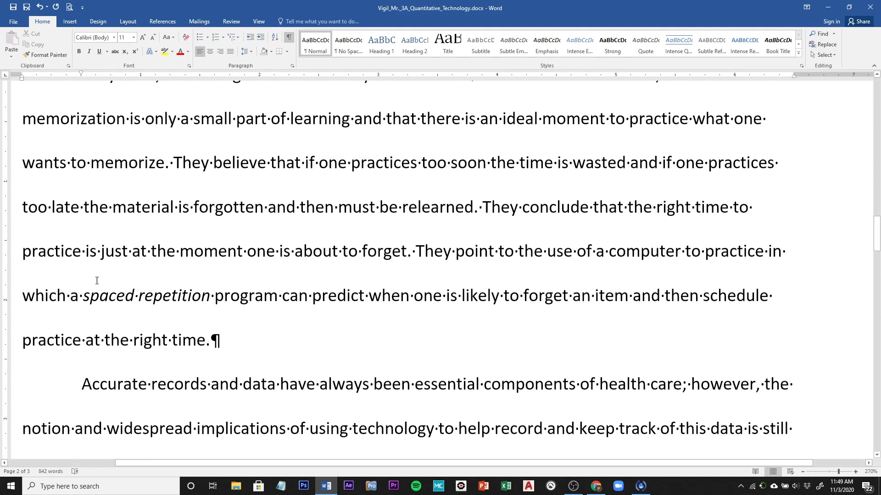
{"action": "scroll", "coordinate": [96, 281], "scroll_direction": "up", "scroll_amount": 12}
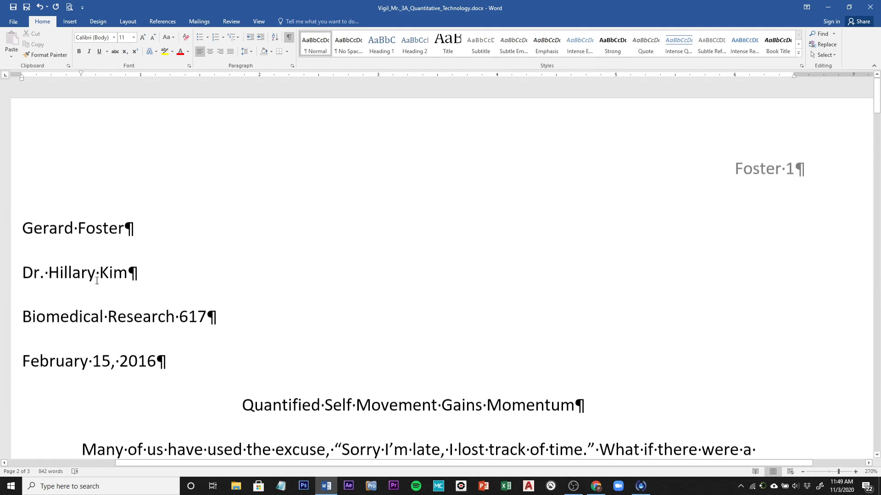
{"action": "scroll", "coordinate": [97, 281], "scroll_direction": "down", "scroll_amount": 1}
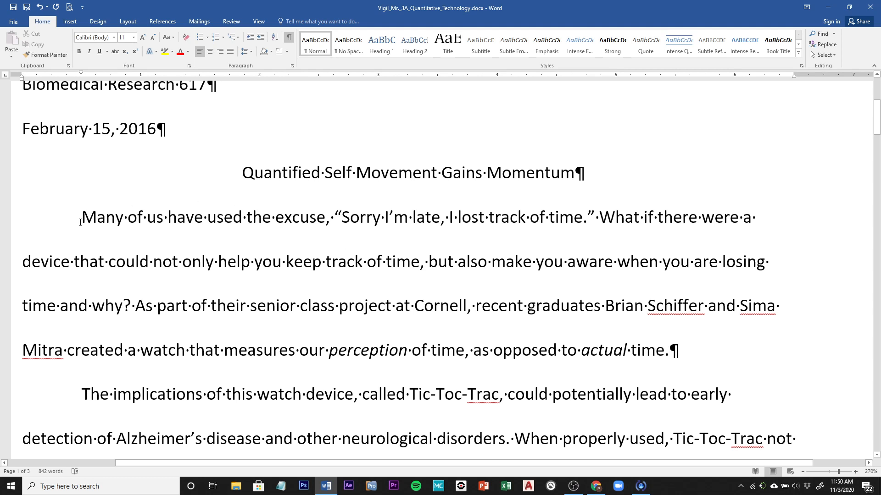
{"action": "left_click", "coordinate": [669, 352]}
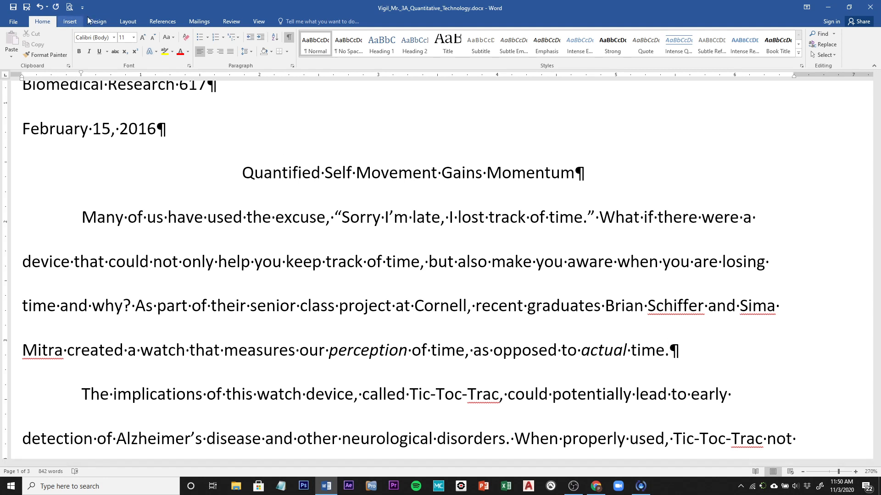
{"action": "left_click", "coordinate": [164, 22]}
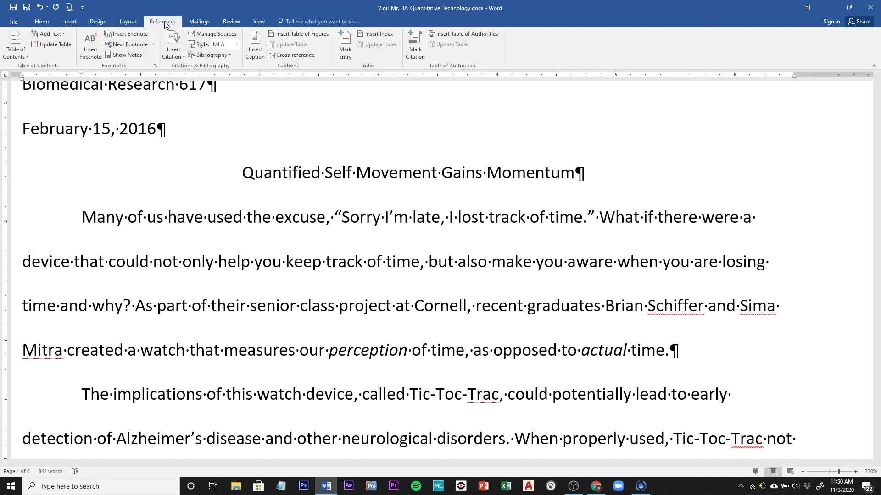
{"action": "left_click", "coordinate": [91, 43]}
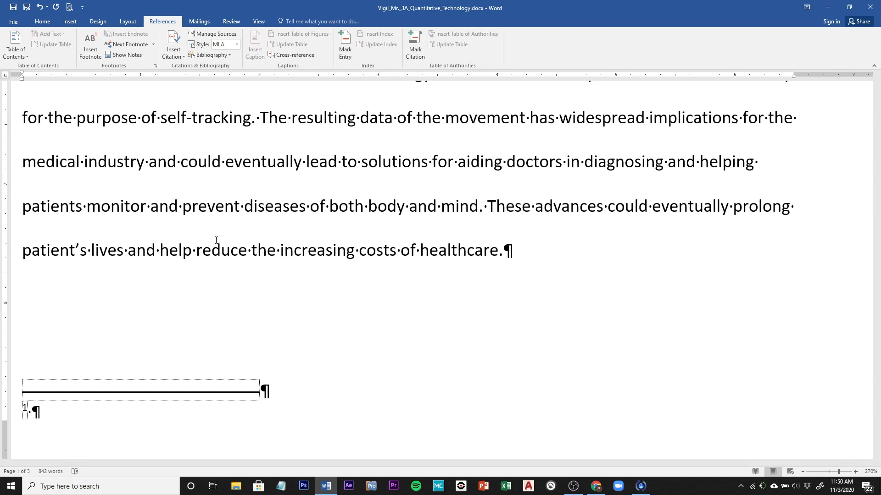
Write the footnote: "Organizations such as airlines and the military could benefit because many employees are involved in time-sensitive operations.".
{"action": "type", "text": "Organizat"}
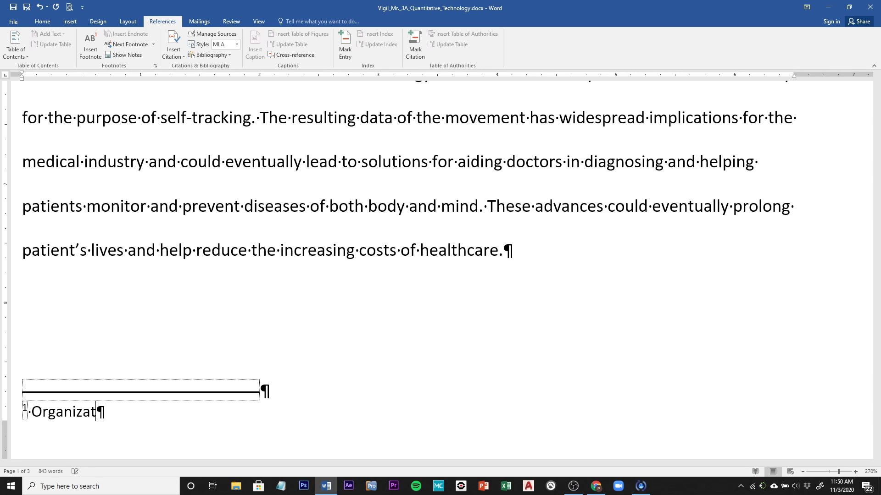
{"action": "type", "text": "ions su"}
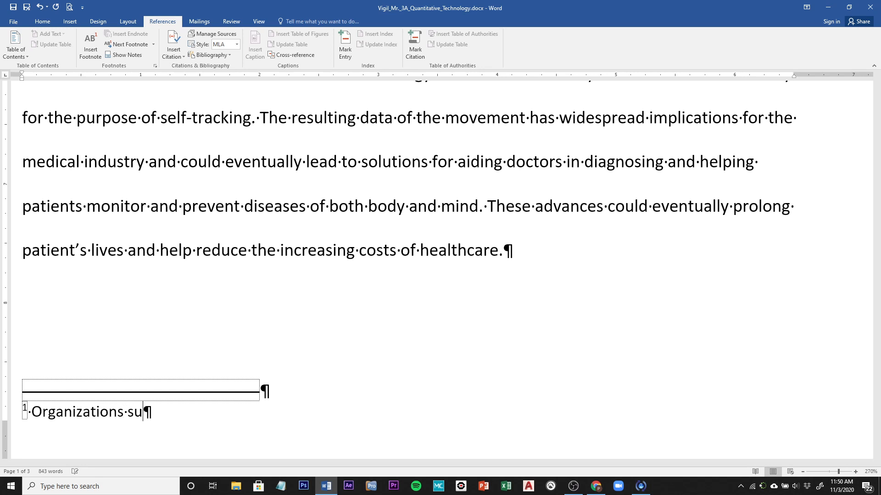
{"action": "type", "text": "ch as airlin"}
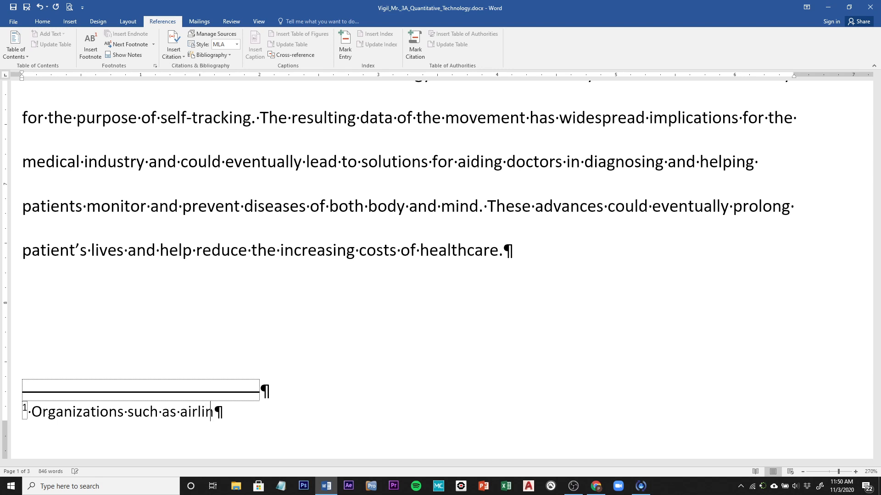
{"action": "type", "text": "es and the m"}
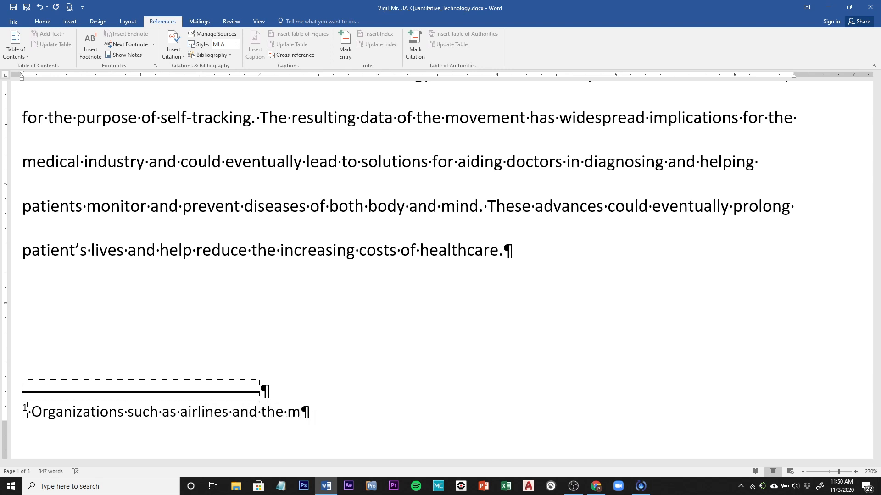
{"action": "type", "text": "ilitary could ben"}
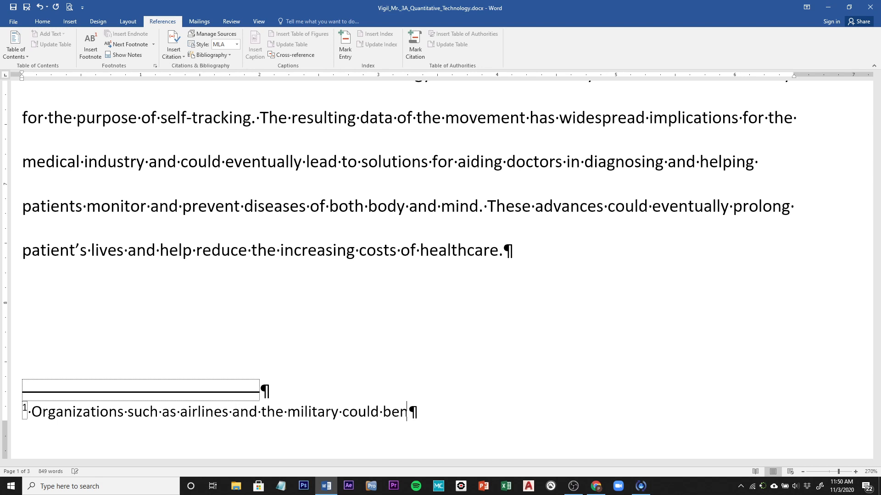
{"action": "type", "text": "efit because many "}
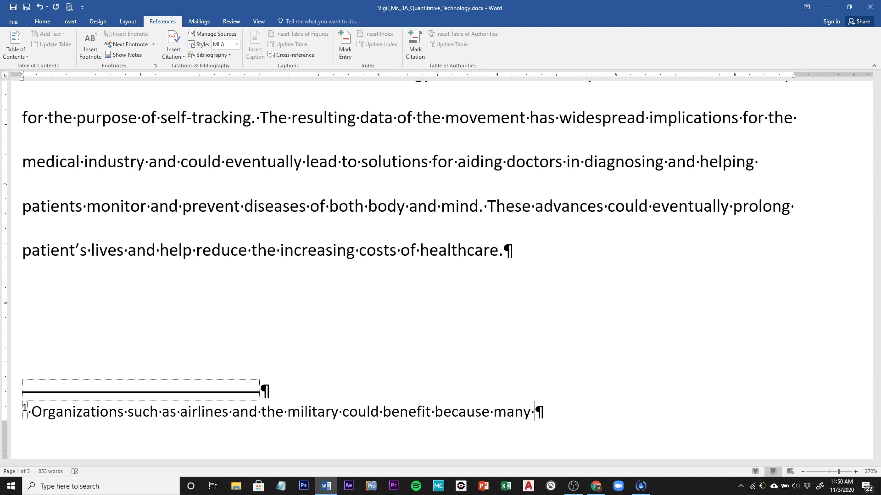
{"action": "type", "text": "employeesa"}
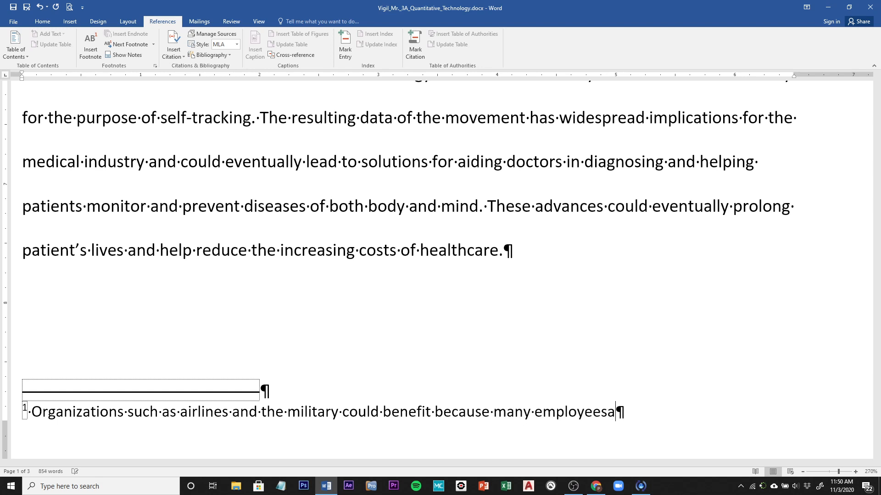
{"action": "key", "text": "BackSpace"}
{"action": "type", "text": "are involved "}
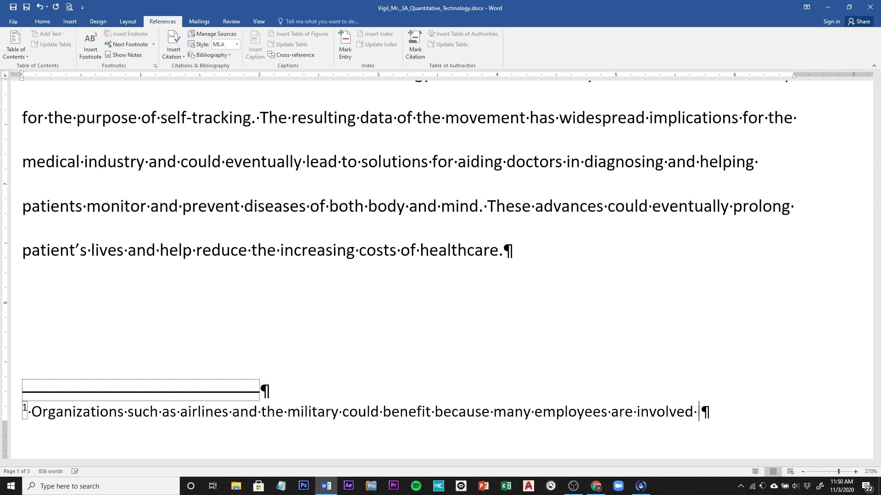
{"action": "type", "text": "in time-sensit"}
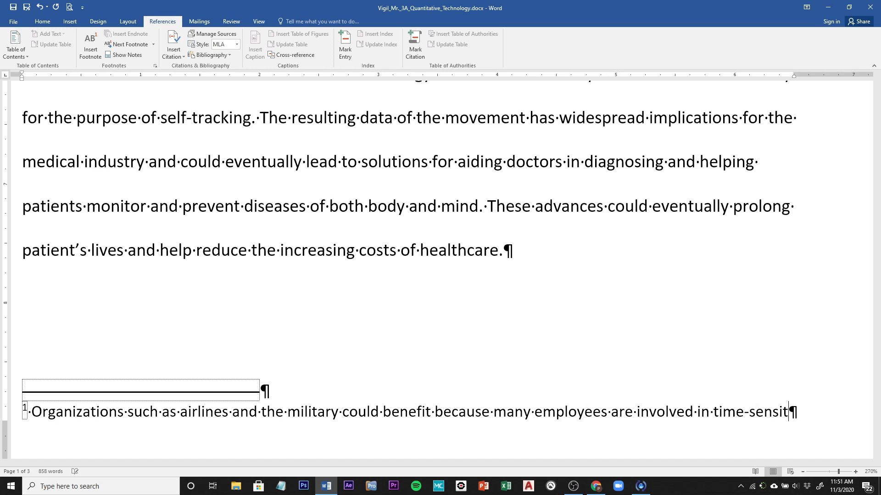
{"action": "type", "text": "ive"}
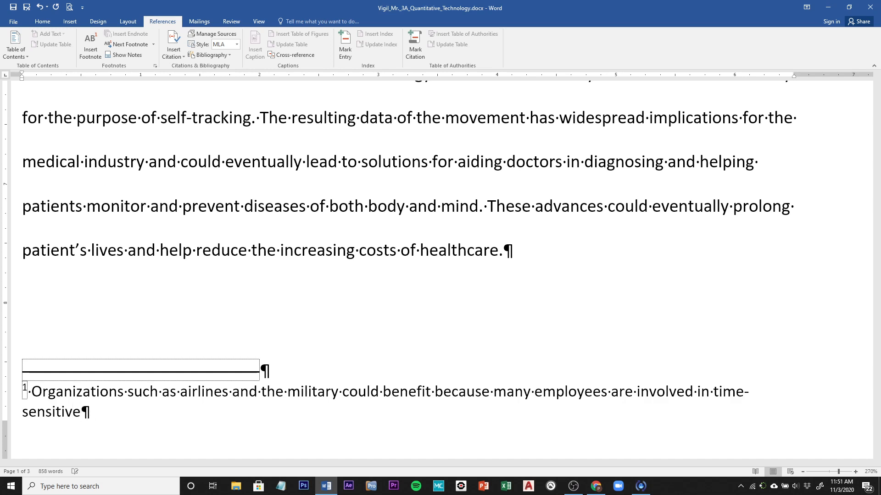
{"action": "type", "text": " opera"}
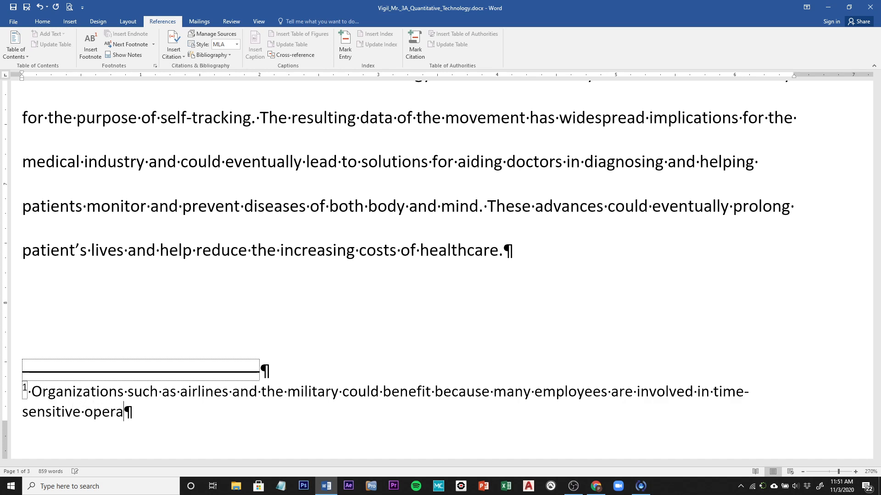
{"action": "type", "text": "tions."}
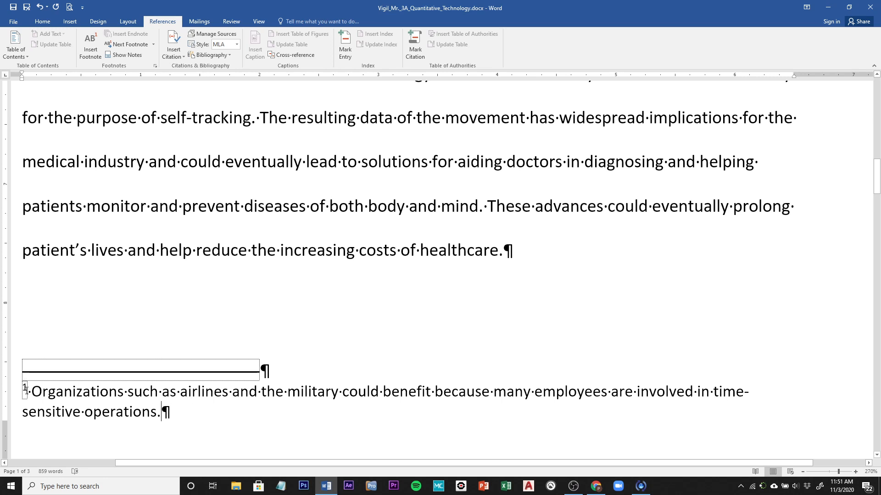
Check the numbering of the reference marks after "actual time." and "in its infancy." against their footnotes on pages 1 and 2.
{"action": "scroll", "coordinate": [245, 398], "scroll_direction": "up", "scroll_amount": 2}
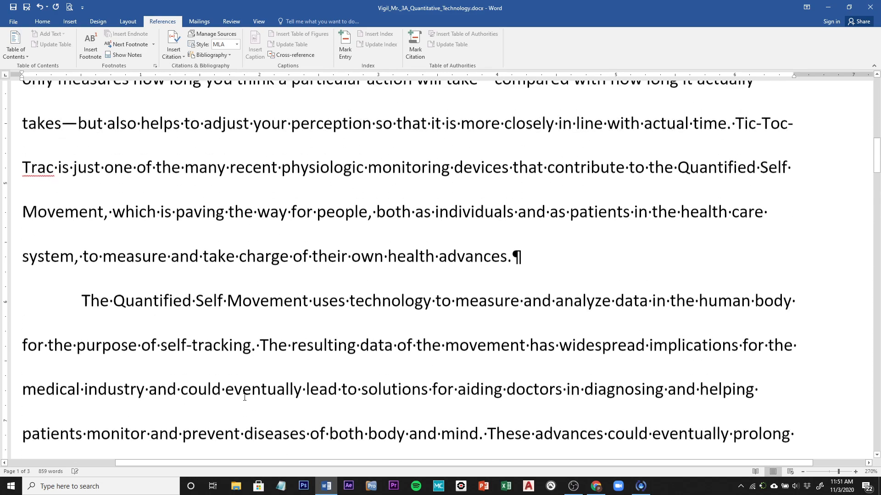
{"action": "scroll", "coordinate": [245, 397], "scroll_direction": "up", "scroll_amount": 2}
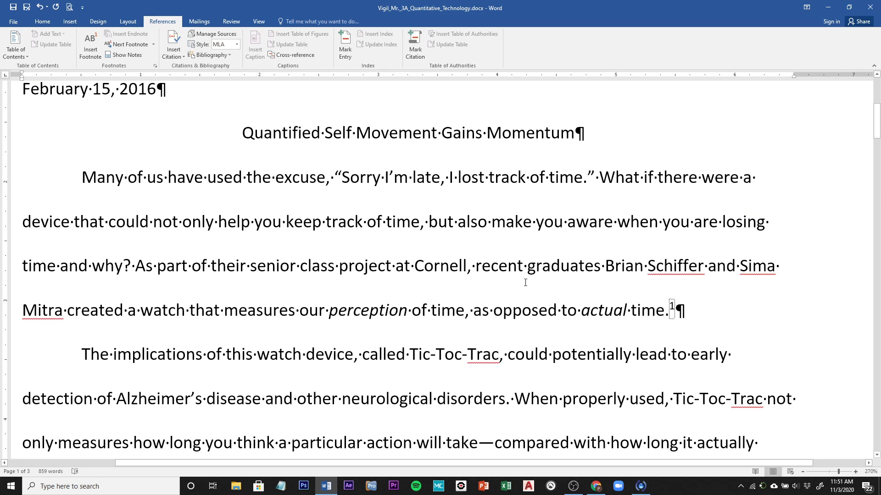
{"action": "scroll", "coordinate": [525, 282], "scroll_direction": "down", "scroll_amount": 10}
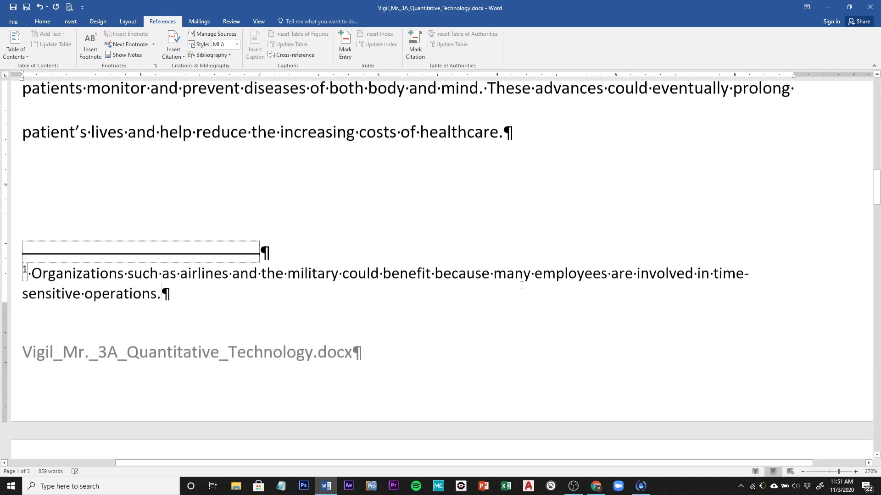
{"action": "scroll", "coordinate": [521, 285], "scroll_direction": "down", "scroll_amount": 12}
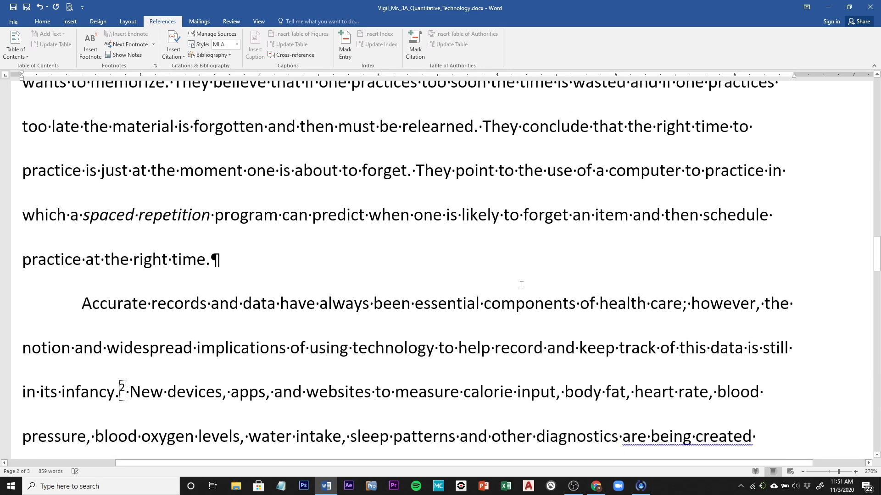
{"action": "scroll", "coordinate": [522, 285], "scroll_direction": "down", "scroll_amount": 3}
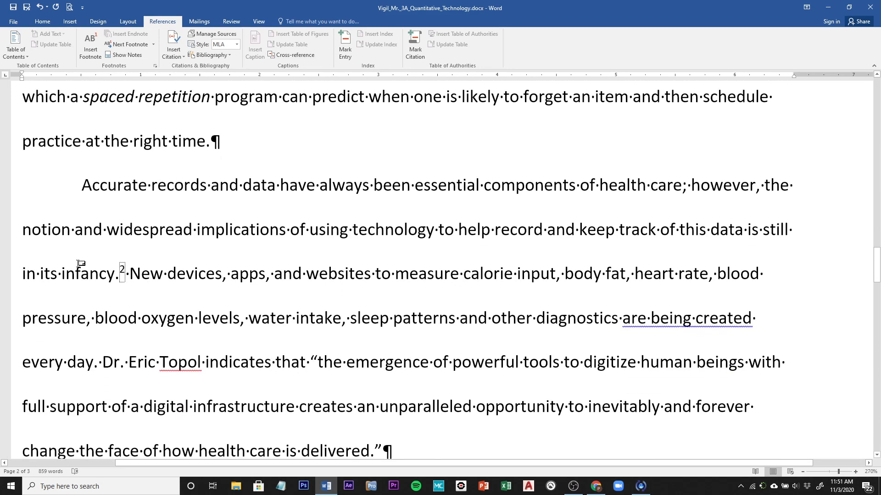
{"action": "double_click", "coordinate": [123, 268]}
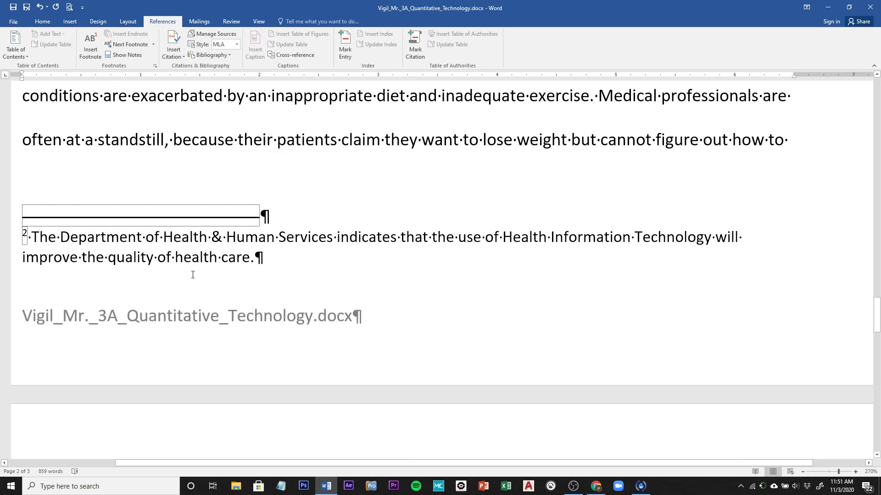
Review the reference marks after "actual time." and "in its infancy." along with the format of both footnotes on pages 1 and 2.
{"action": "scroll", "coordinate": [192, 274], "scroll_direction": "up", "scroll_amount": 5}
{"action": "scroll", "coordinate": [193, 274], "scroll_direction": "down", "scroll_amount": 5}
{"action": "scroll", "coordinate": [263, 251], "scroll_direction": "up", "scroll_amount": 15}
{"action": "scroll", "coordinate": [263, 251], "scroll_direction": "up", "scroll_amount": 12}
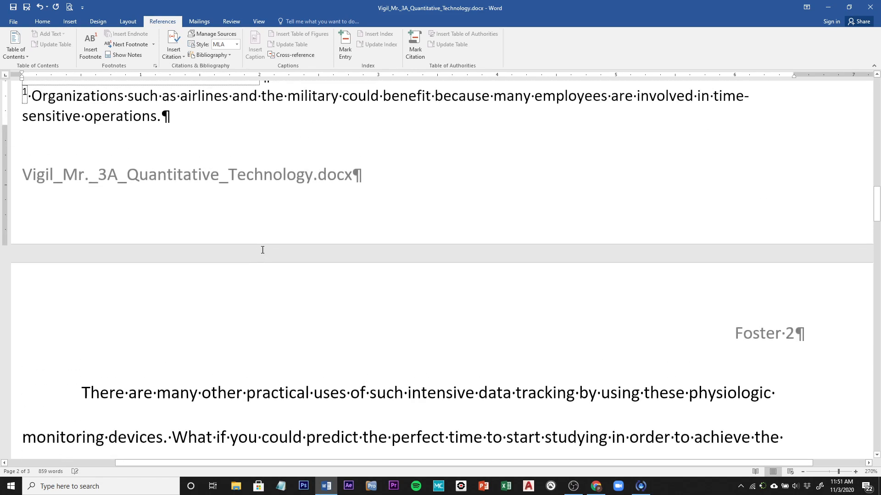
{"action": "scroll", "coordinate": [263, 250], "scroll_direction": "up", "scroll_amount": 3}
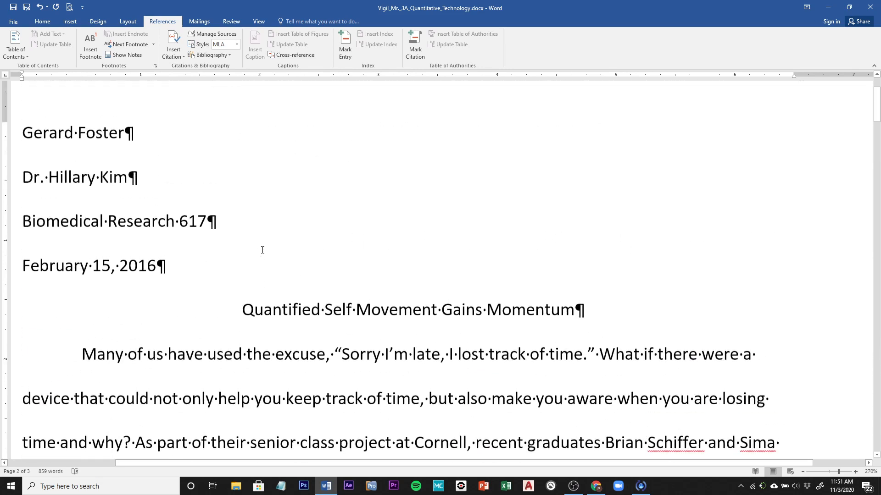
{"action": "scroll", "coordinate": [263, 250], "scroll_direction": "down", "scroll_amount": 4}
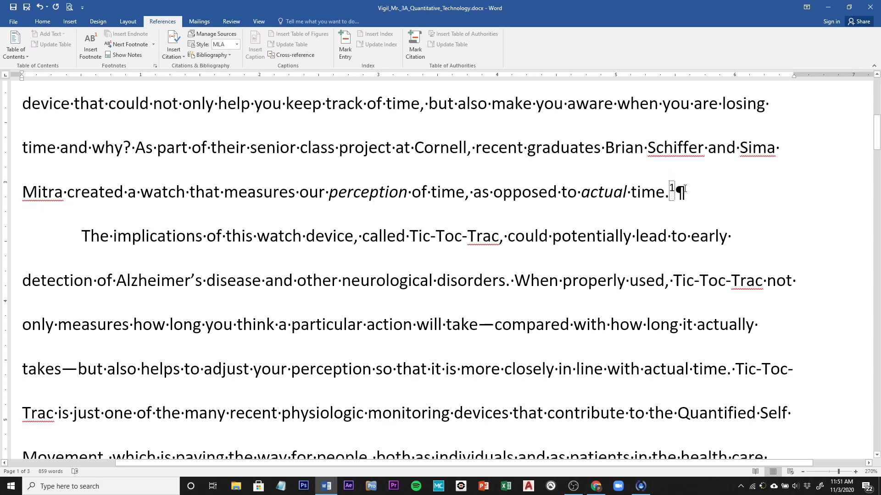
{"action": "scroll", "coordinate": [562, 204], "scroll_direction": "down", "scroll_amount": 10}
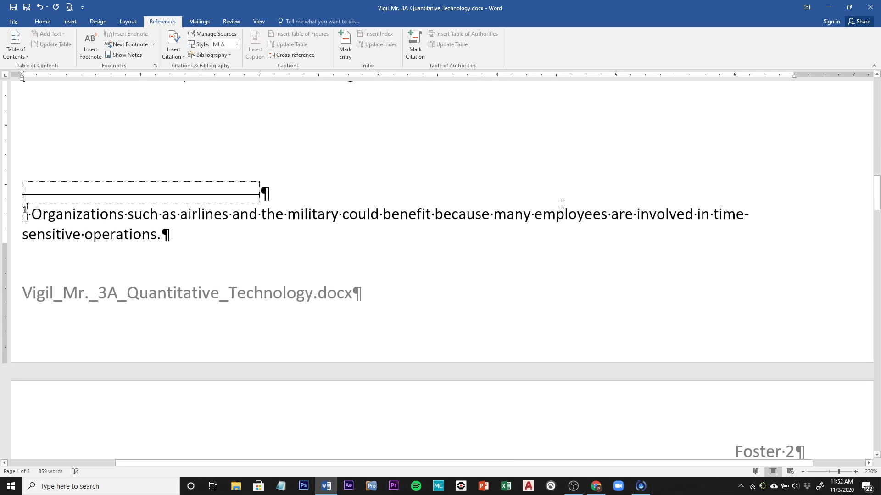
{"action": "scroll", "coordinate": [562, 204], "scroll_direction": "down", "scroll_amount": 15}
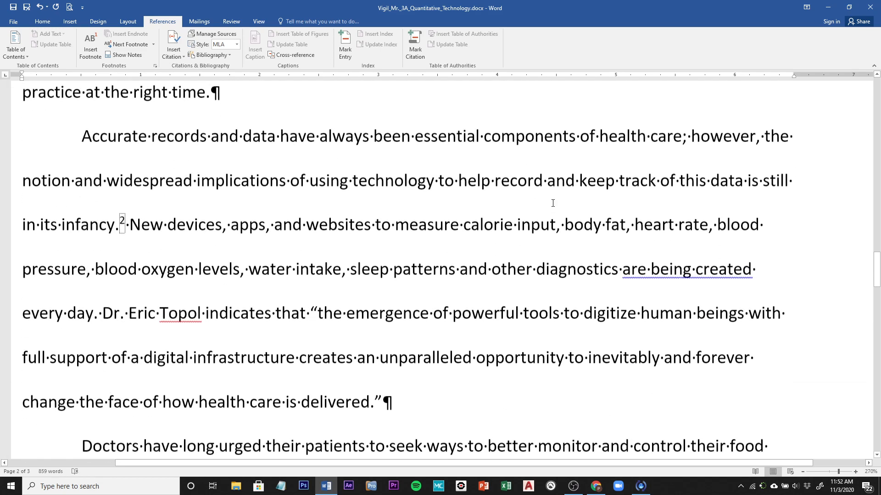
{"action": "scroll", "coordinate": [553, 203], "scroll_direction": "down", "scroll_amount": 1}
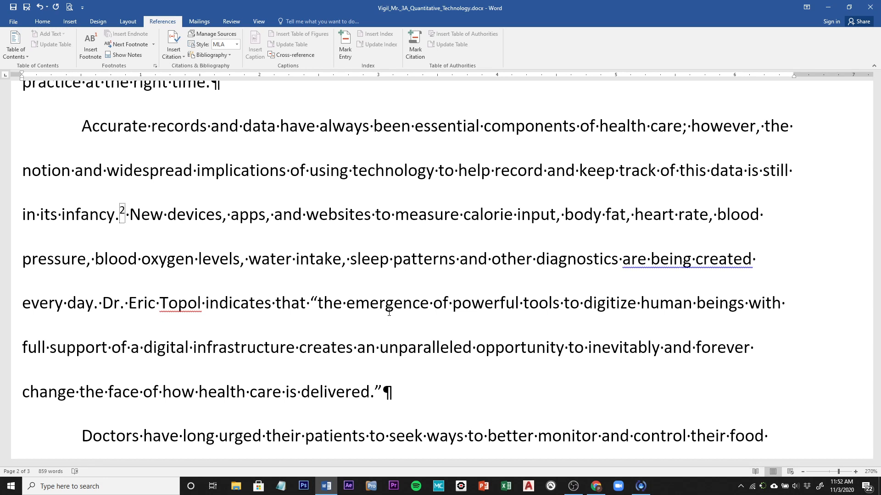
{"action": "scroll", "coordinate": [454, 321], "scroll_direction": "down", "scroll_amount": 3}
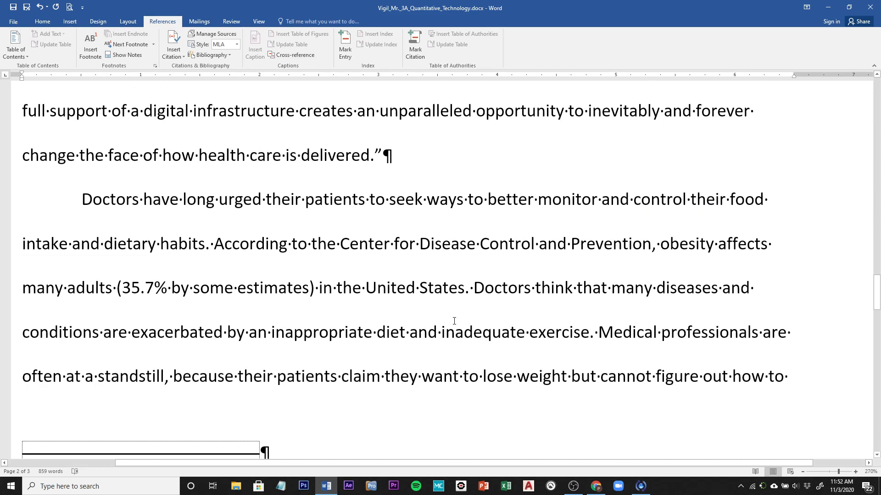
{"action": "scroll", "coordinate": [454, 322], "scroll_direction": "up", "scroll_amount": 15}
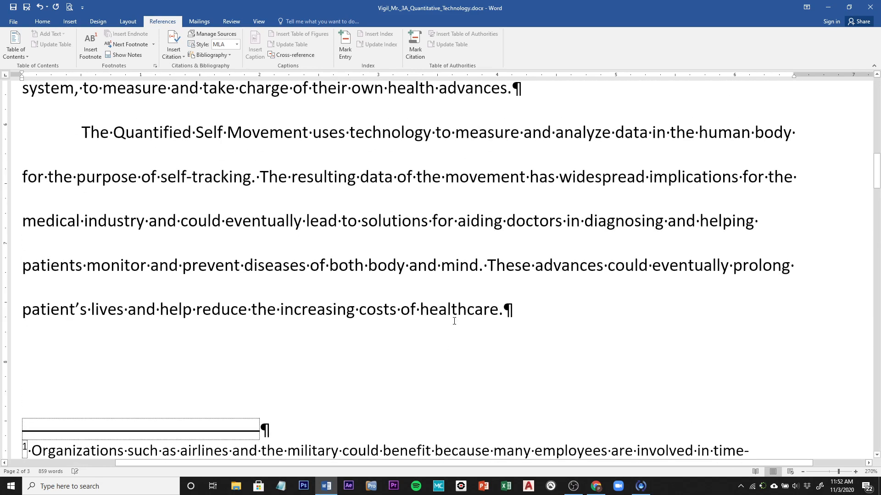
Modify the Footnote Text style from the page 1 footnote, setting its font size to 11.
{"action": "scroll", "coordinate": [454, 322], "scroll_direction": "down", "scroll_amount": 3}
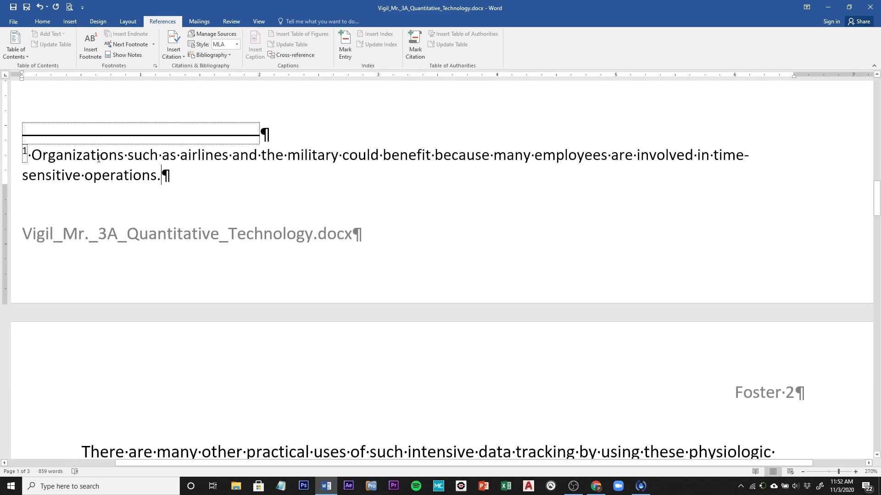
{"action": "right_click", "coordinate": [129, 159]}
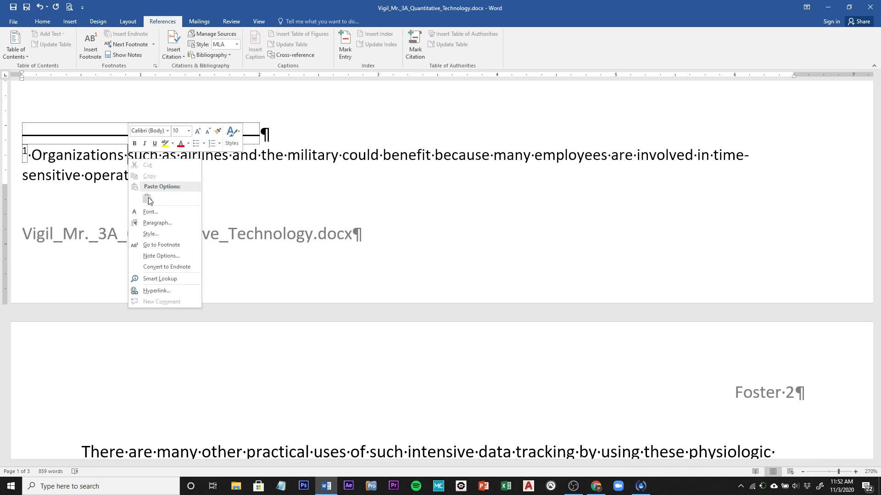
{"action": "left_click", "coordinate": [156, 233]}
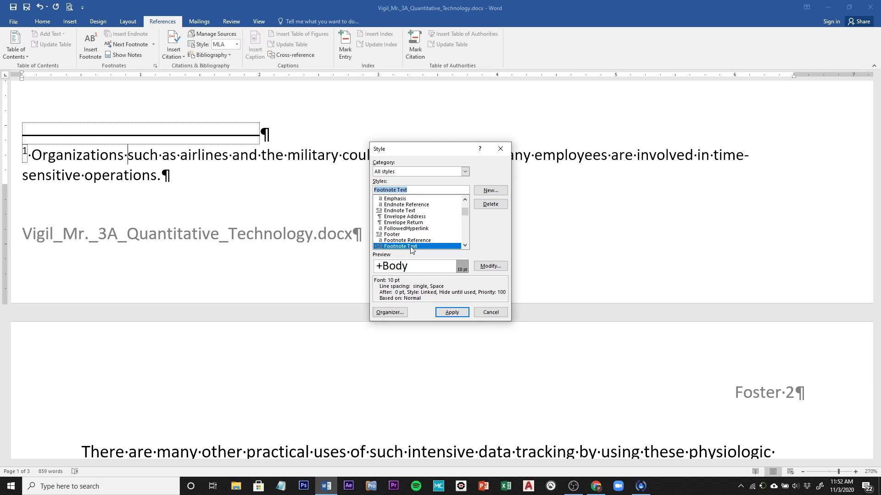
{"action": "left_click", "coordinate": [488, 267]}
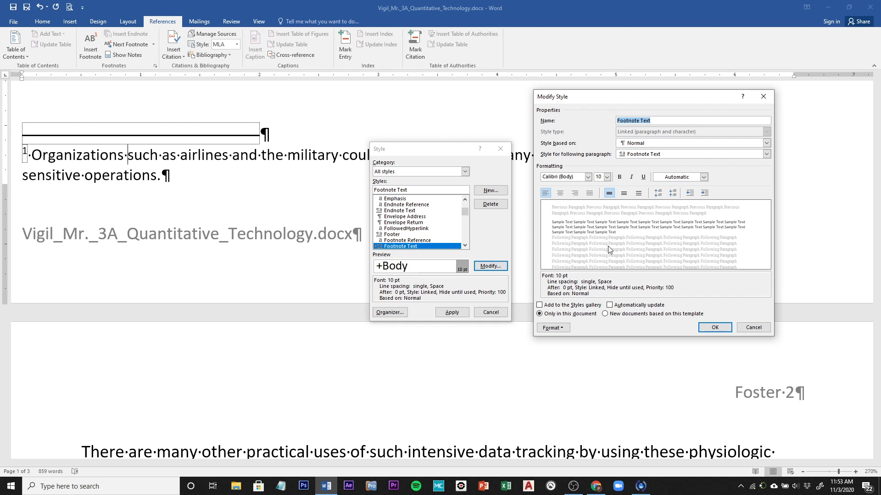
{"action": "left_click", "coordinate": [606, 178]}
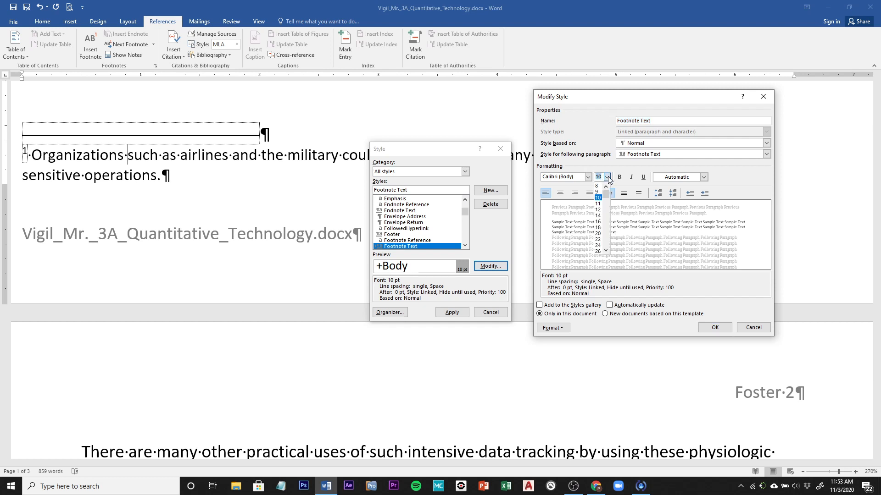
{"action": "left_click", "coordinate": [599, 205]}
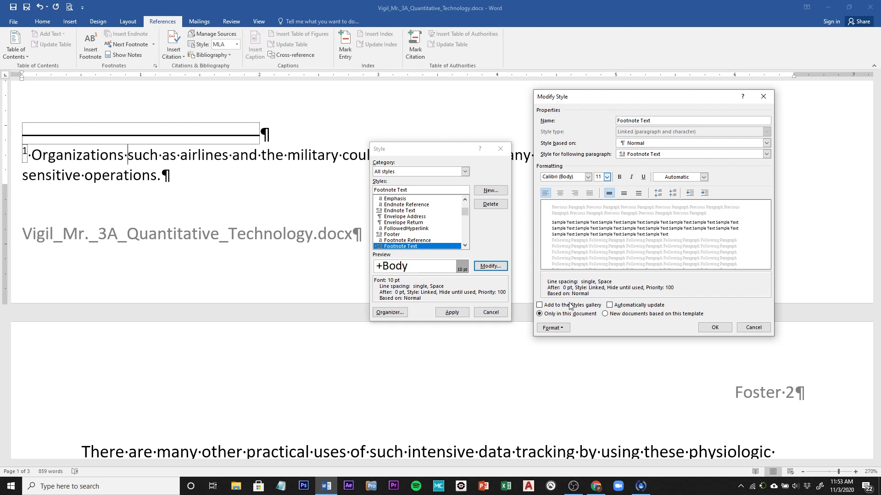
Give the Footnote Text style's paragraph format a special first-line indent of 0.5 inches.
{"action": "left_click", "coordinate": [552, 329]}
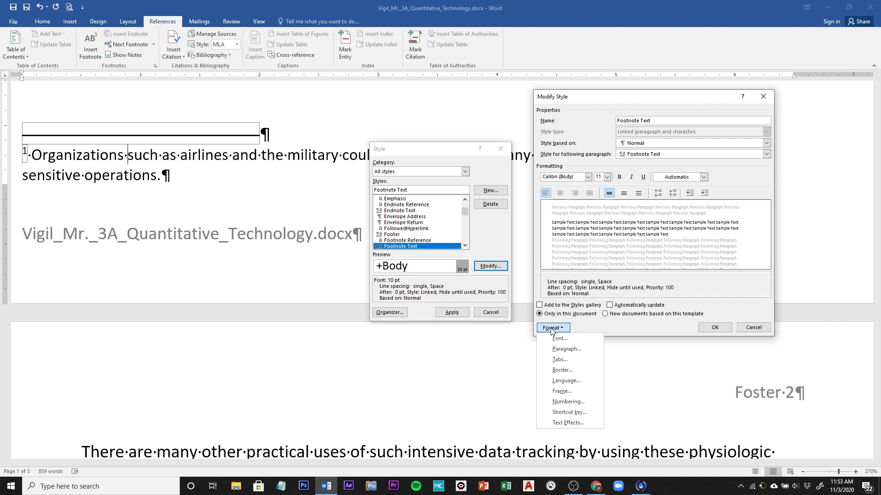
{"action": "left_click", "coordinate": [563, 350]}
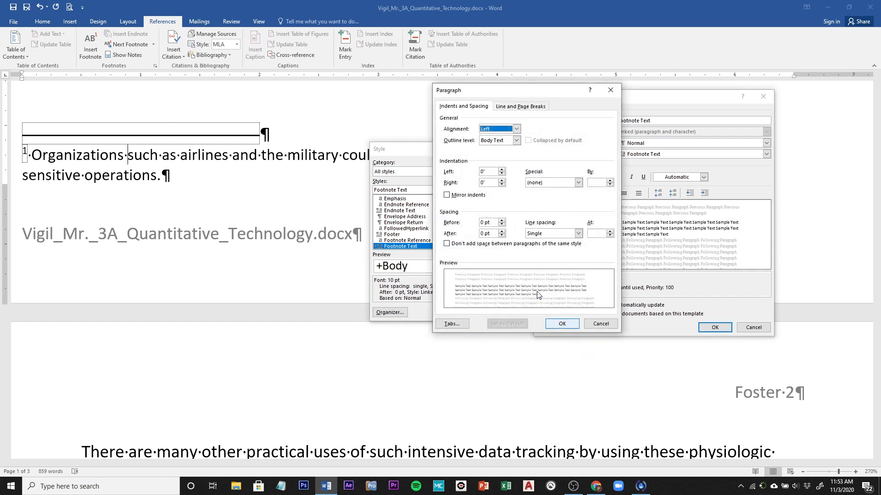
{"action": "left_click_drag", "start_coordinate": [516, 96], "coordinate": [693, 199]}
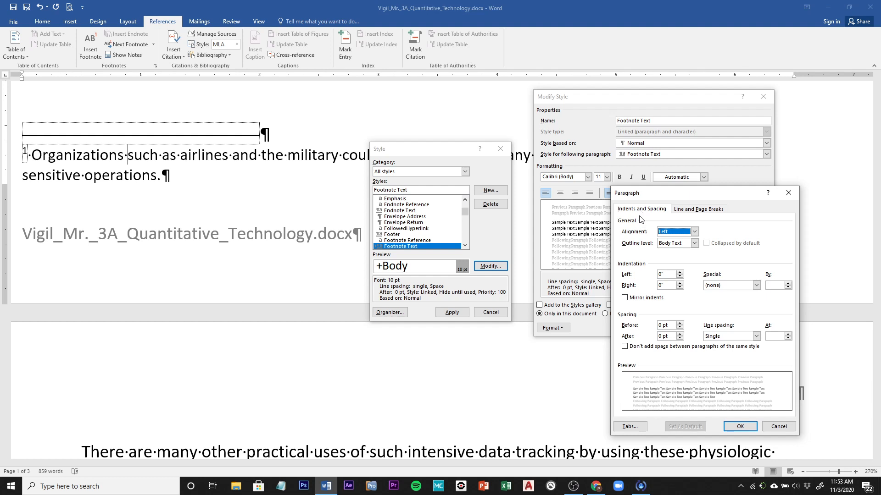
{"action": "left_click", "coordinate": [741, 286]}
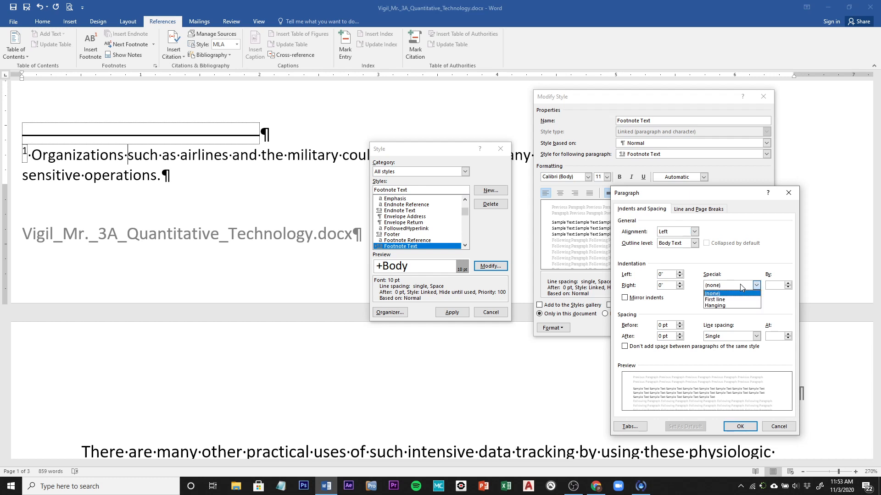
{"action": "left_click", "coordinate": [720, 300]}
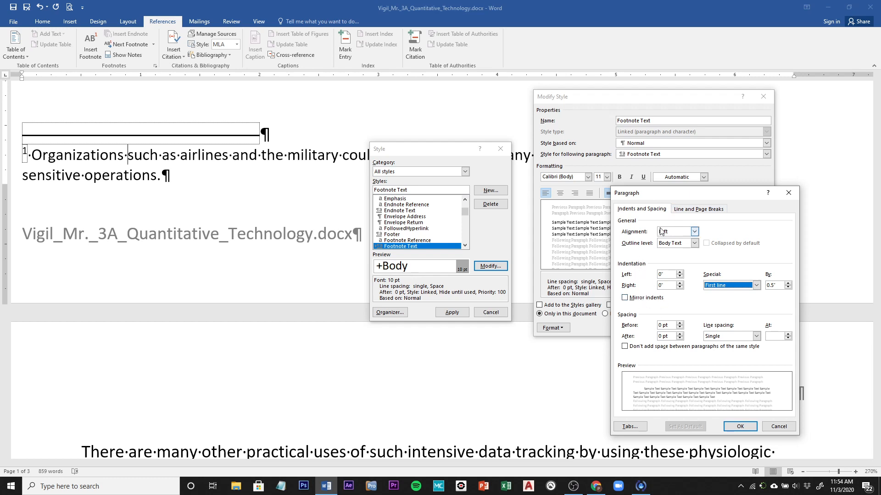
Set the Footnote Text style's line spacing to Double and apply the modified style to the page 1 footnote.
{"action": "left_click", "coordinate": [731, 339]}
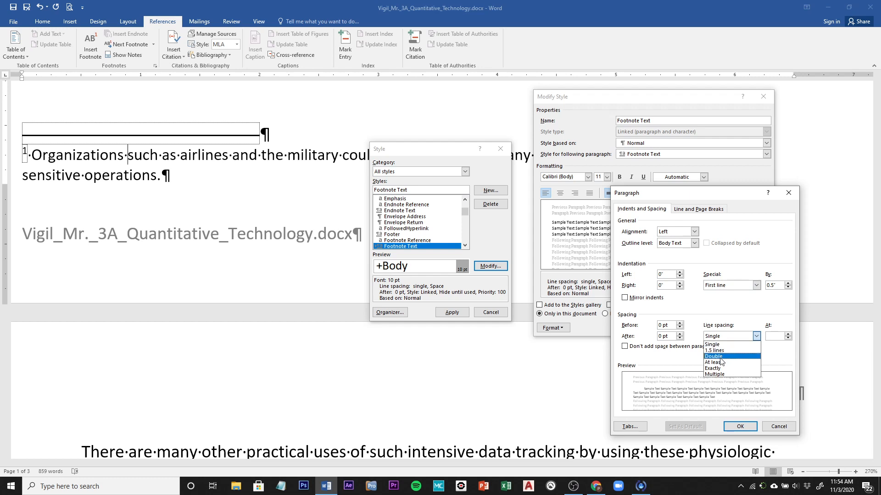
{"action": "left_click", "coordinate": [720, 358]}
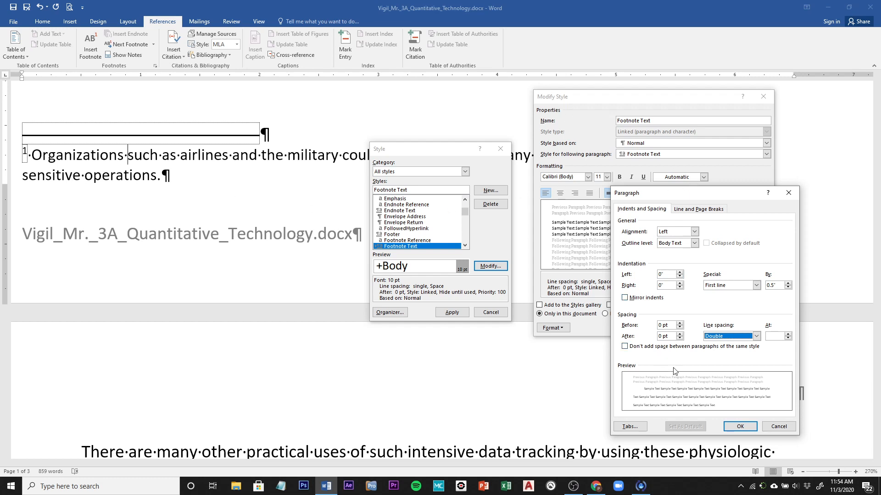
{"action": "left_click", "coordinate": [739, 426]}
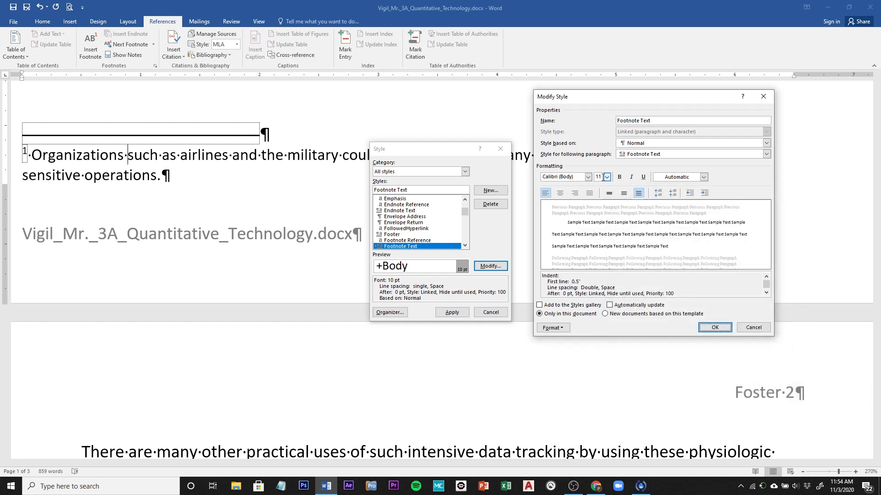
{"action": "left_click", "coordinate": [715, 328]}
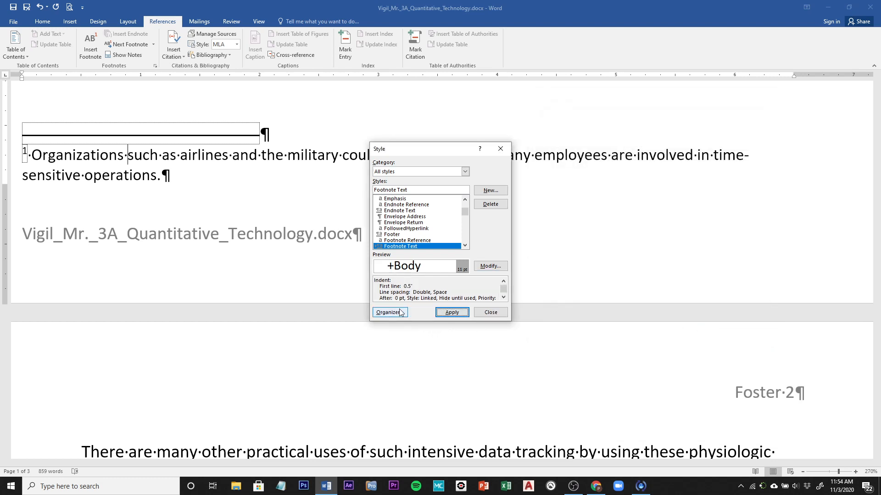
{"action": "left_click", "coordinate": [452, 312]}
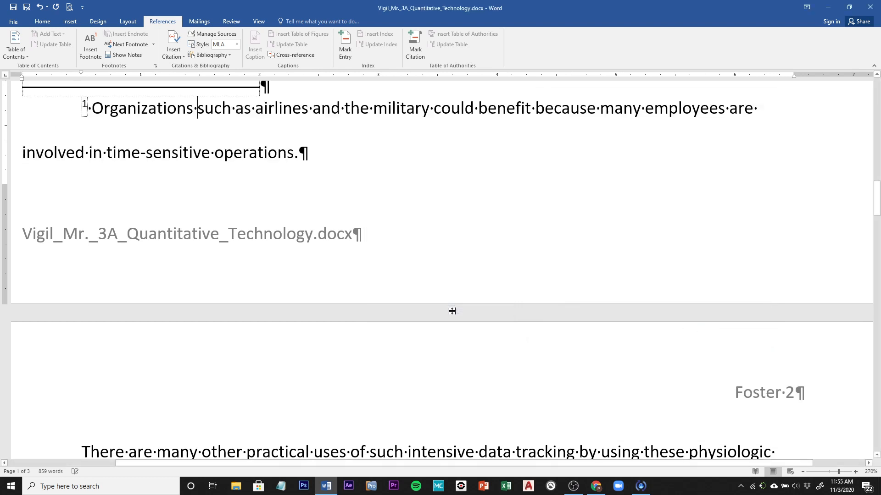
{"action": "scroll", "coordinate": [176, 128], "scroll_direction": "up", "scroll_amount": 4}
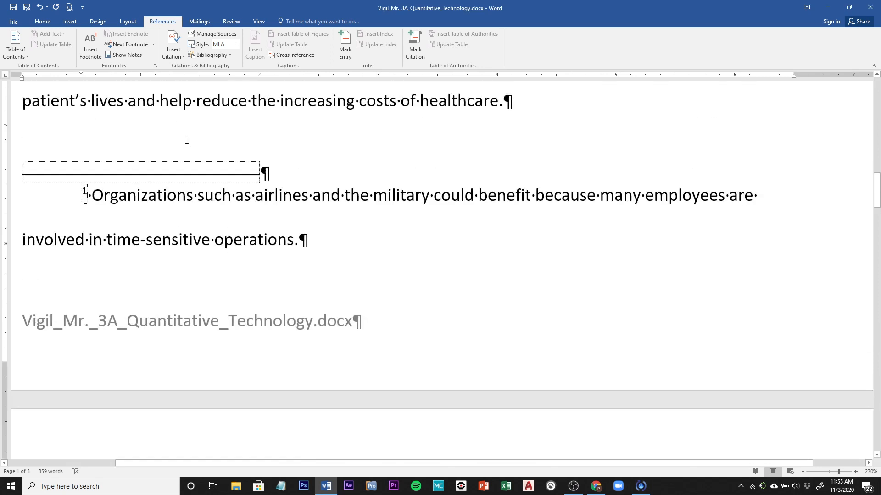
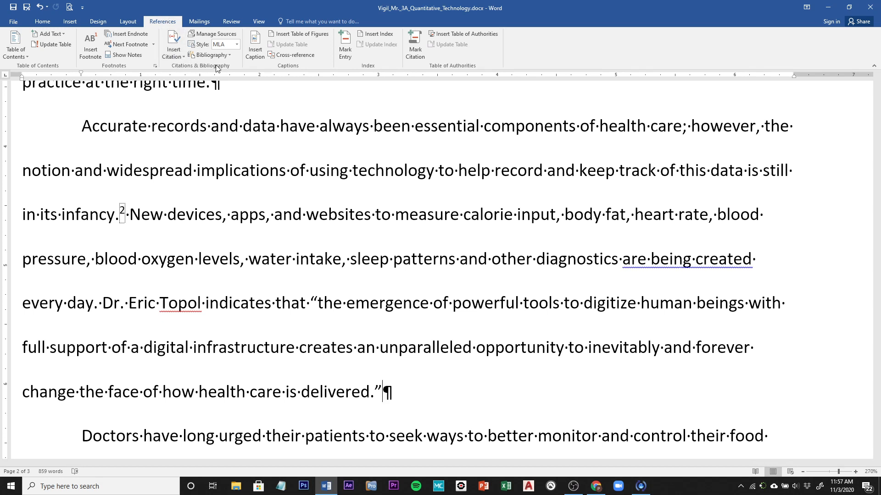
Add a new citation source at the end of the paragraph ending "health care is delivered." and set its type to Book.
{"action": "left_click", "coordinate": [173, 40]}
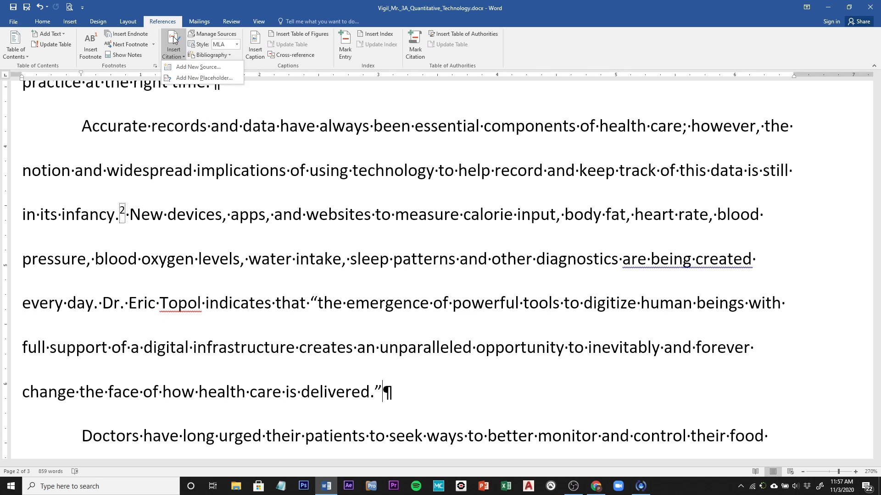
{"action": "left_click", "coordinate": [192, 68]}
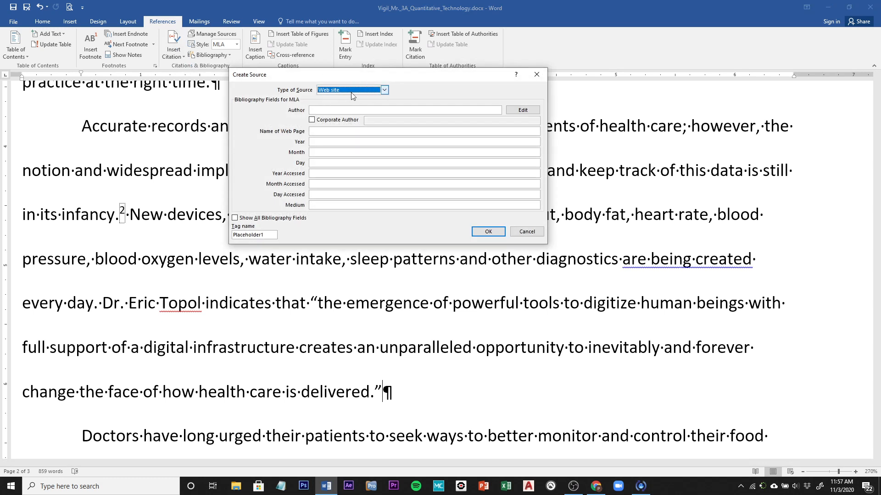
{"action": "left_click", "coordinate": [385, 91]}
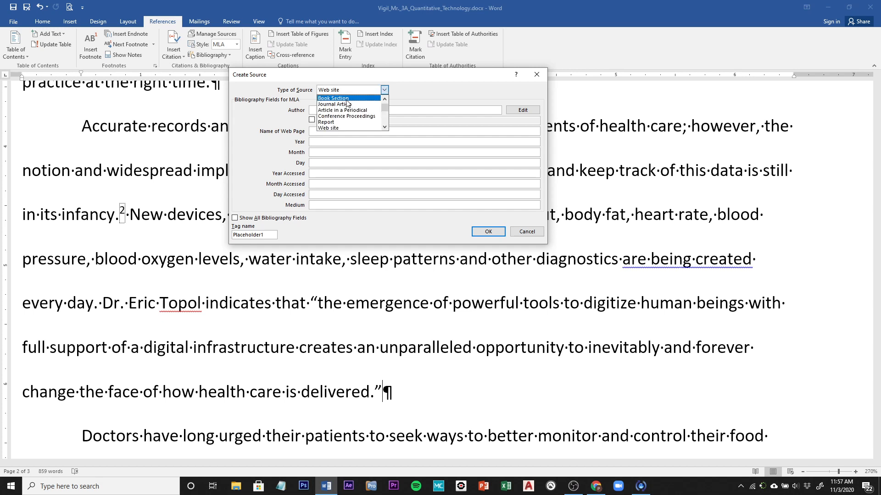
{"action": "scroll", "coordinate": [347, 102], "scroll_direction": "up", "scroll_amount": 1}
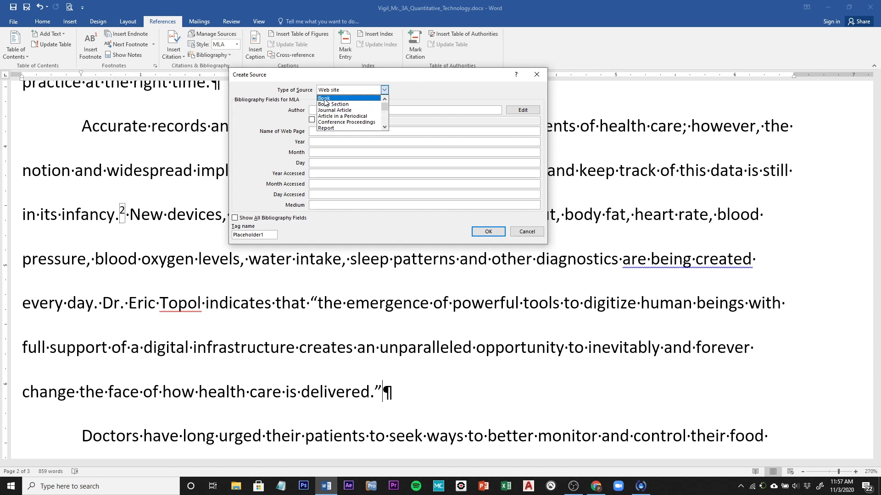
{"action": "left_click", "coordinate": [325, 99]}
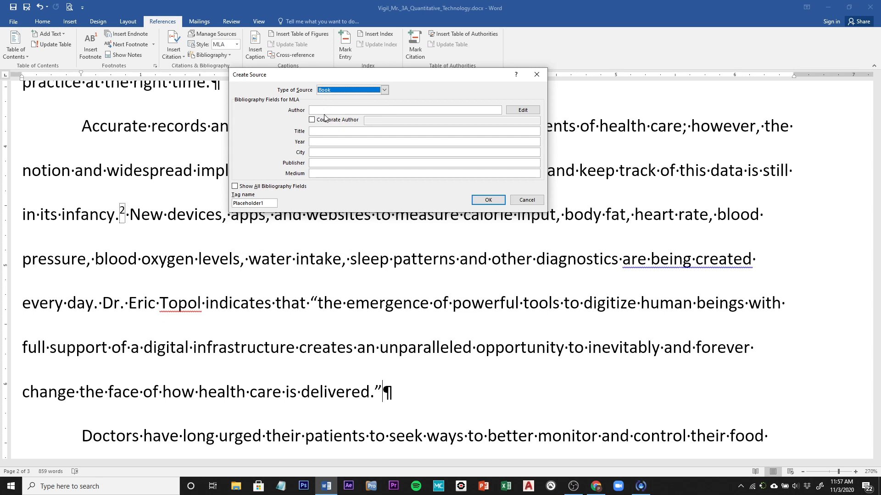
Enter the author's last name, first name and middle initial for the book source.
{"action": "left_click", "coordinate": [325, 111]}
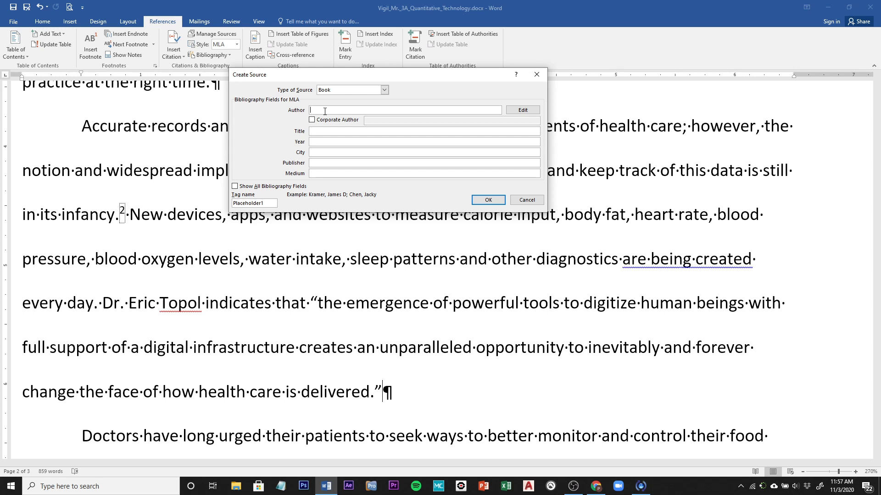
{"action": "type", "text": "Sopol, Eric"}
{"action": "type", "text": "J."}
Switch to Notepad and write an "Author:" line containing the author's last name, first name and middle initial.
{"action": "left_click", "coordinate": [280, 487]}
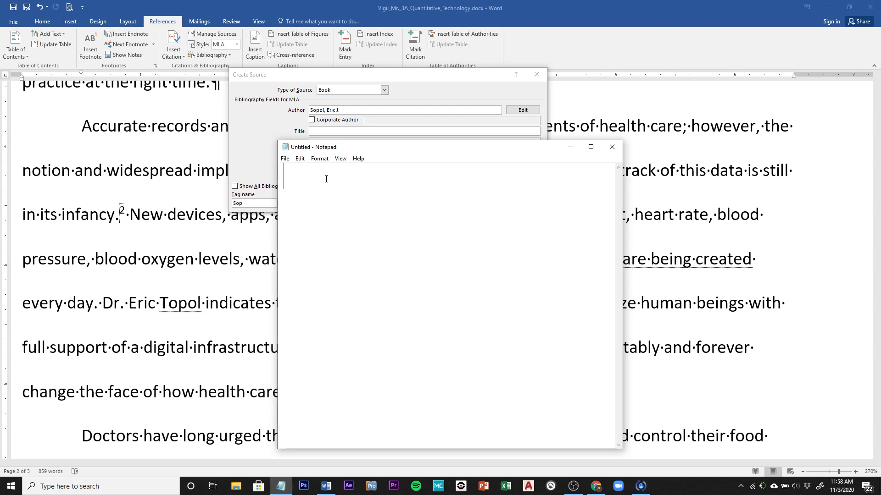
{"action": "type", "text": "Author:"}
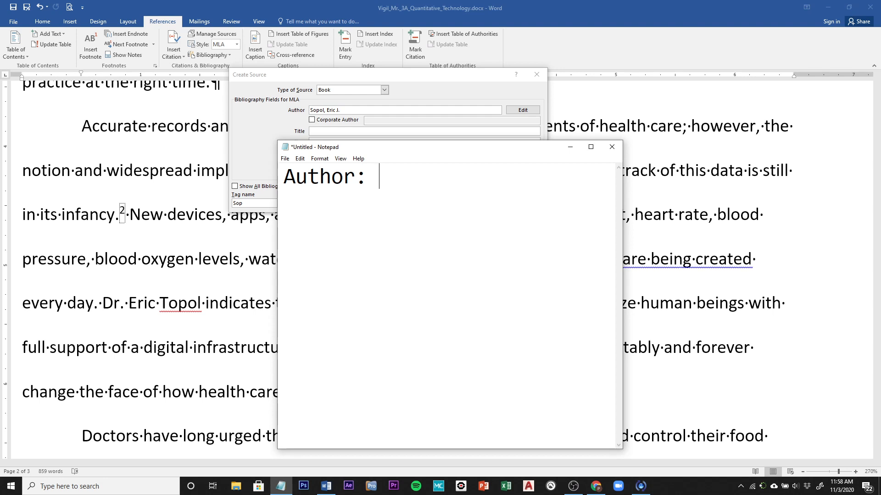
{"action": "type", "text": " Sopol, Eric J."}
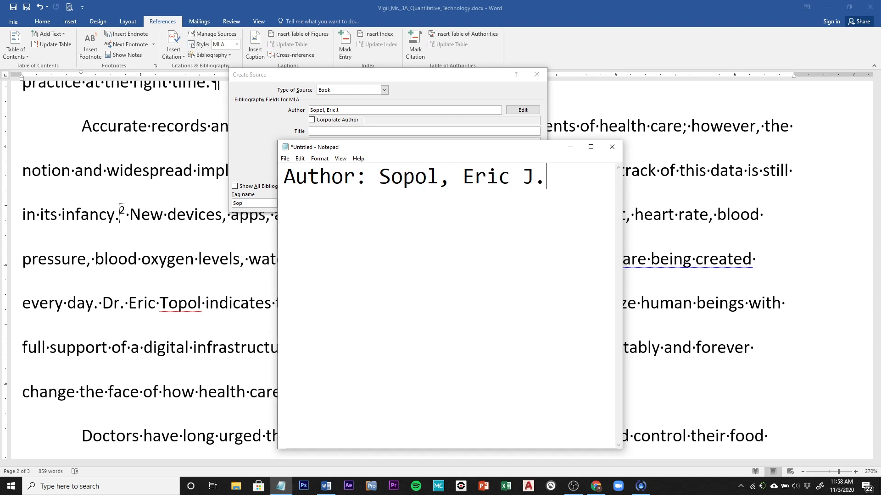
Add a "Title:" line below the author line in the notes, giving the book title that ends in "Destruction of Medicine".
{"action": "key", "text": "Return"}
{"action": "type", "text": "Title"}
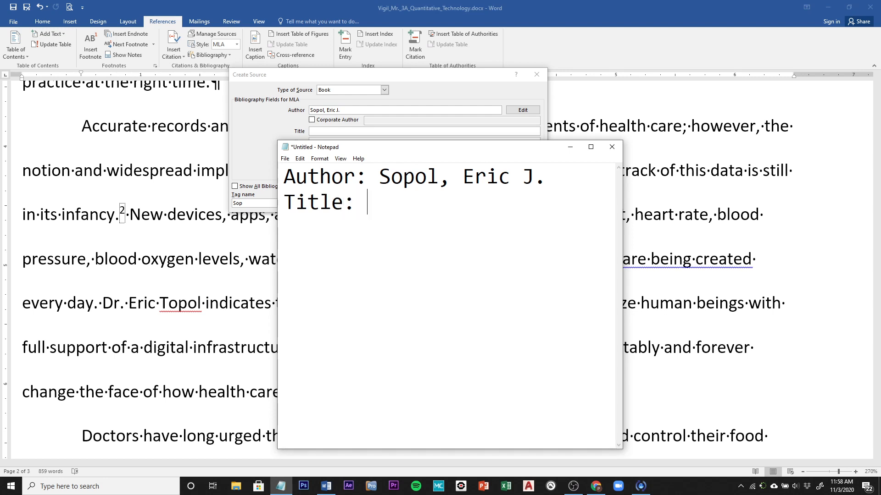
{"action": "type", "text": ": The creati"}
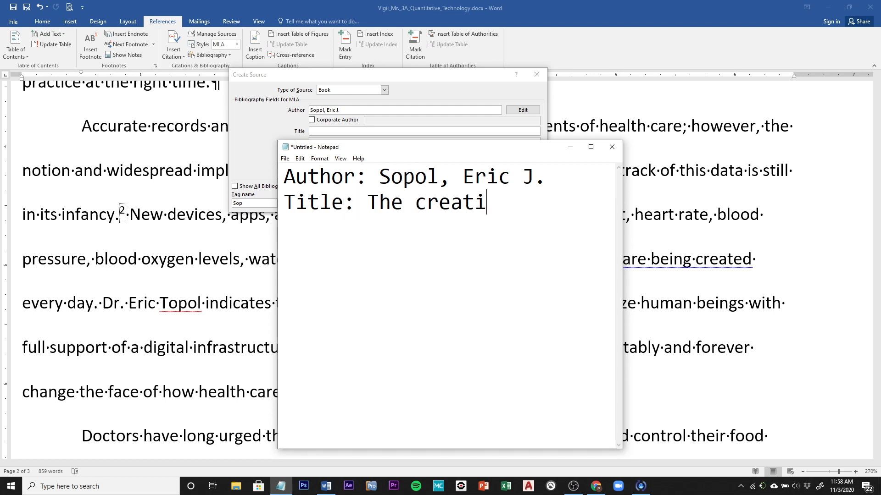
{"action": "type", "text": "e Destru"}
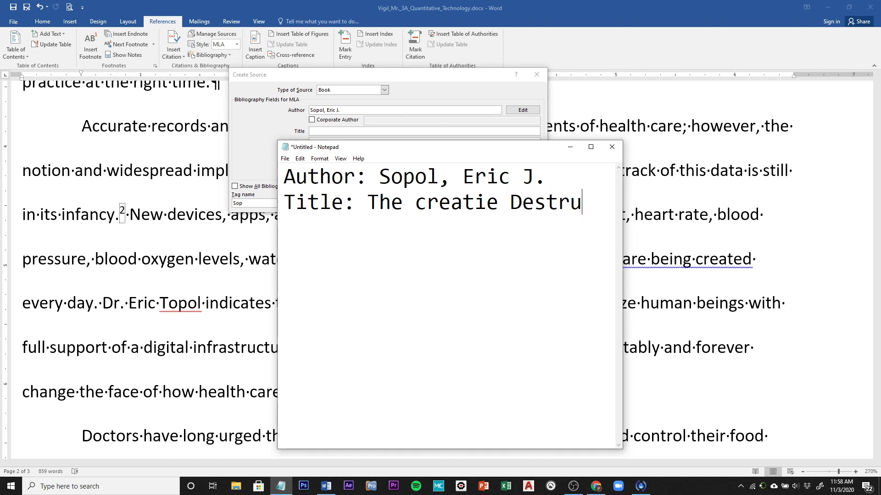
{"action": "type", "text": "ction"}
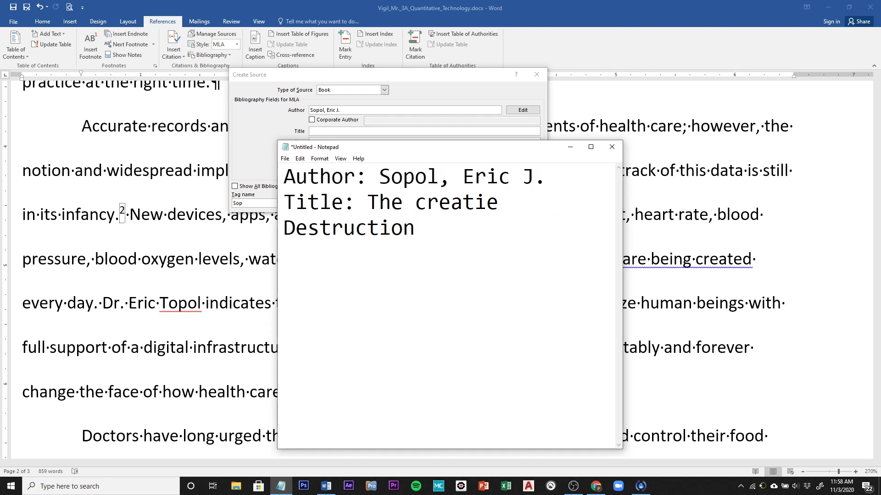
{"action": "type", "text": " of medicine"}
{"action": "key", "text": "BackSpace"}
{"action": "key", "text": "BackSpace"}
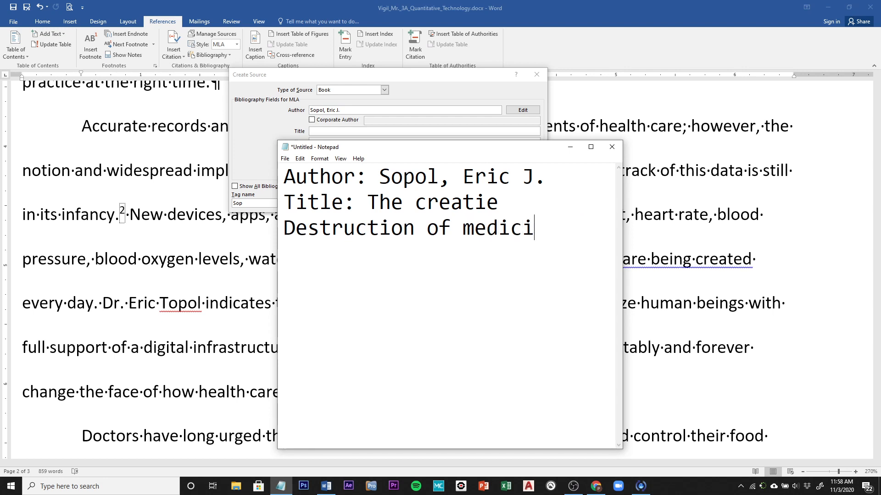
{"action": "key", "text": "BackSpace"}
{"action": "key", "text": "BackSpace"}
{"action": "key", "text": "BackSpace"}
{"action": "key", "text": "BackSpace"}
{"action": "key", "text": "BackSpace"}
{"action": "key", "text": "BackSpace"}
{"action": "type", "text": "M"}
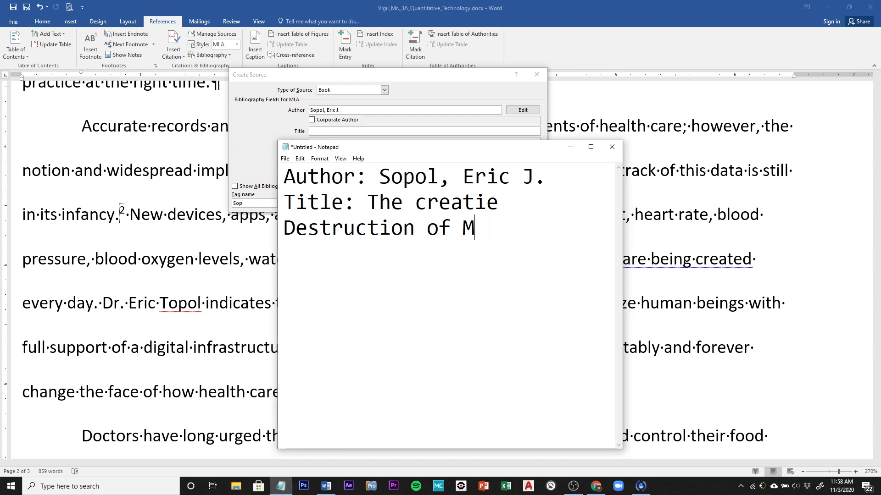
{"action": "type", "text": "edicine"}
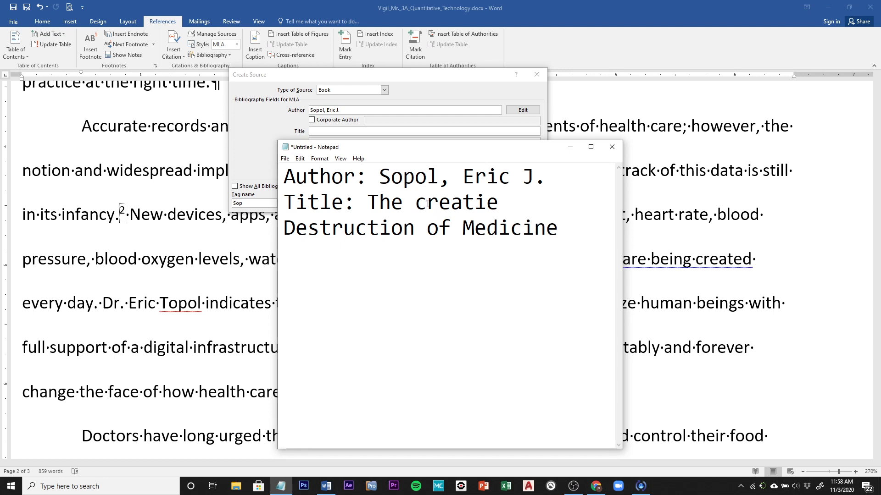
Correct the second word of the noted title to "Creative" and widen the Notepad window until the title fits on one line.
{"action": "key", "text": "BackSpace"}
{"action": "type", "text": "C"}
{"action": "left_click", "coordinate": [488, 202]}
{"action": "type", "text": "v"}
{"action": "left_click_drag", "start_coordinate": [623, 211], "coordinate": [830, 211]}
{"action": "left_click", "coordinate": [802, 205]}
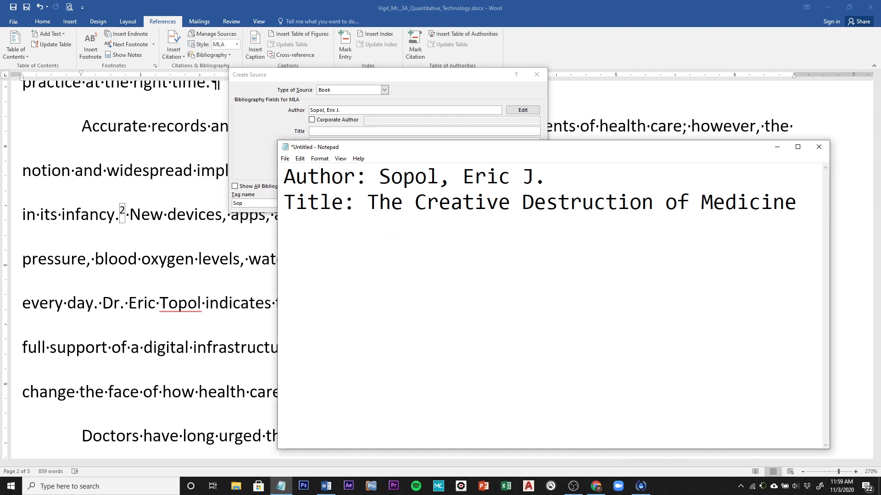
Add four lines to the notes: "Year: 2012", "City: New York", "Publisher: Basic Books" and "Medium: Print".
{"action": "key", "text": "Return"}
{"action": "type", "text": "Year : 2012"}
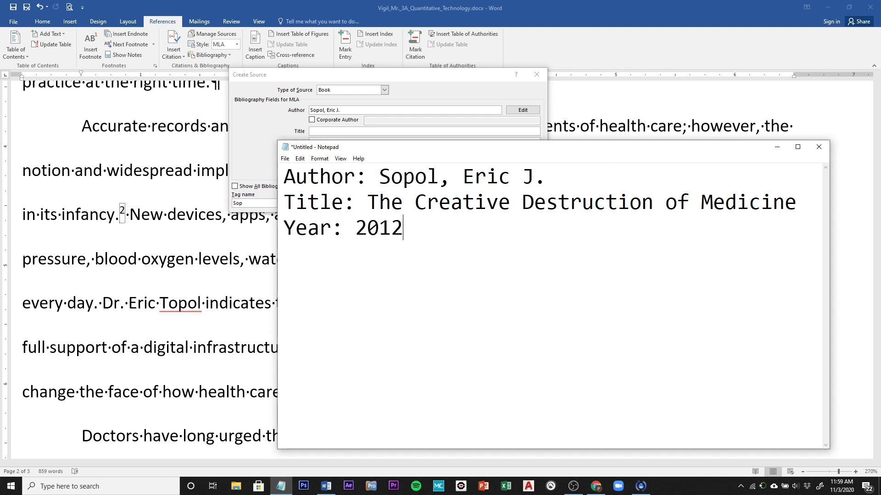
{"action": "key", "text": "Return"}
{"action": "type", "text": "City: New York"}
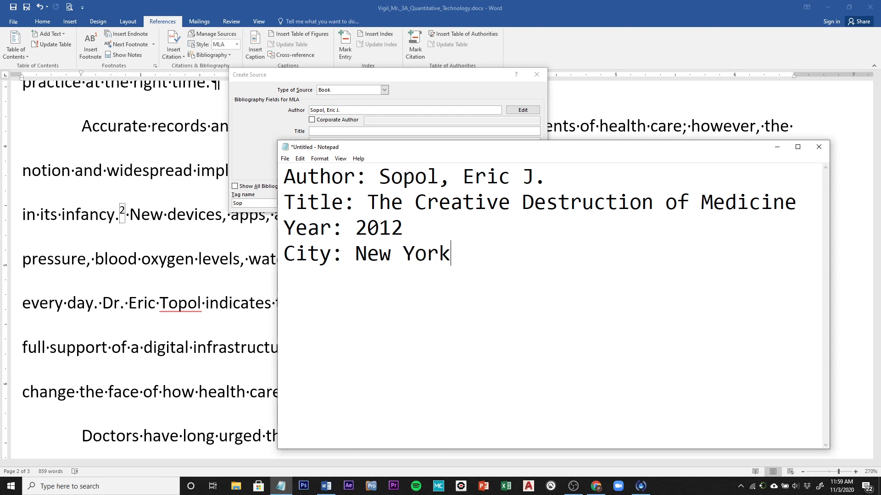
{"action": "key", "text": "Return"}
{"action": "type", "text": "Publisher"}
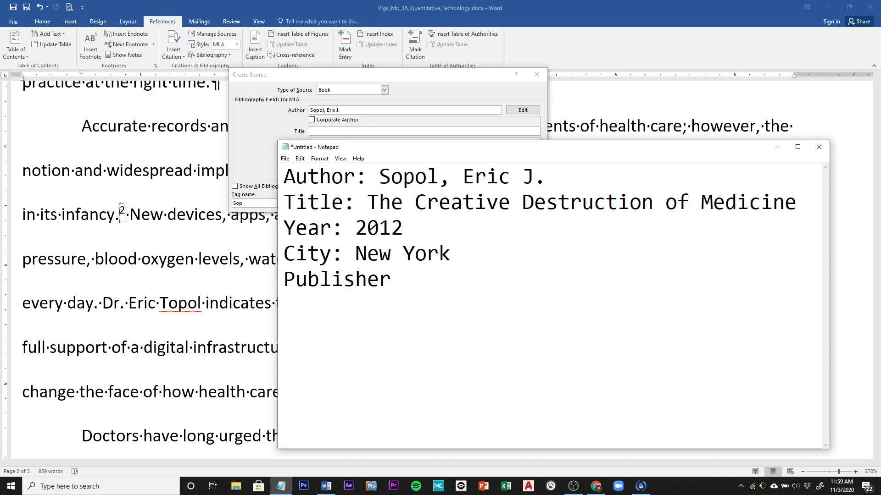
{"action": "type", "text": ": Basic Books "}
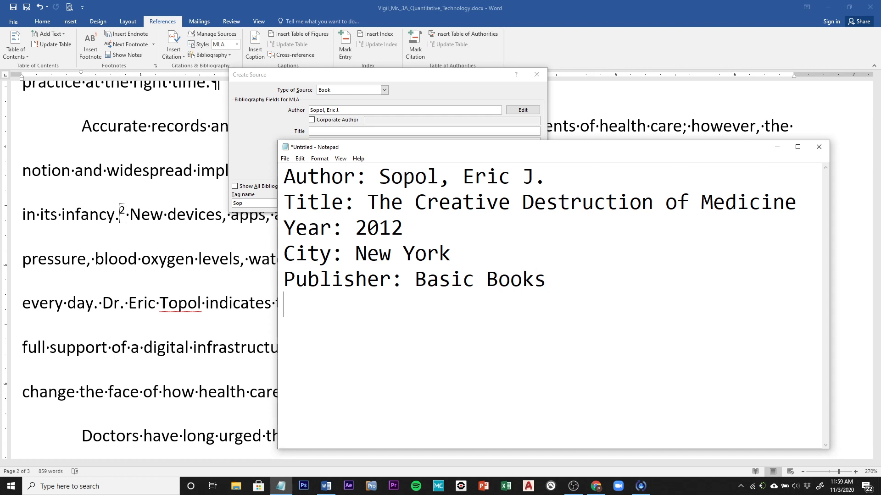
{"action": "type", "text": "Mediu"}
{"action": "key", "text": "BackSpace"}
{"action": "type", "text": "ium"}
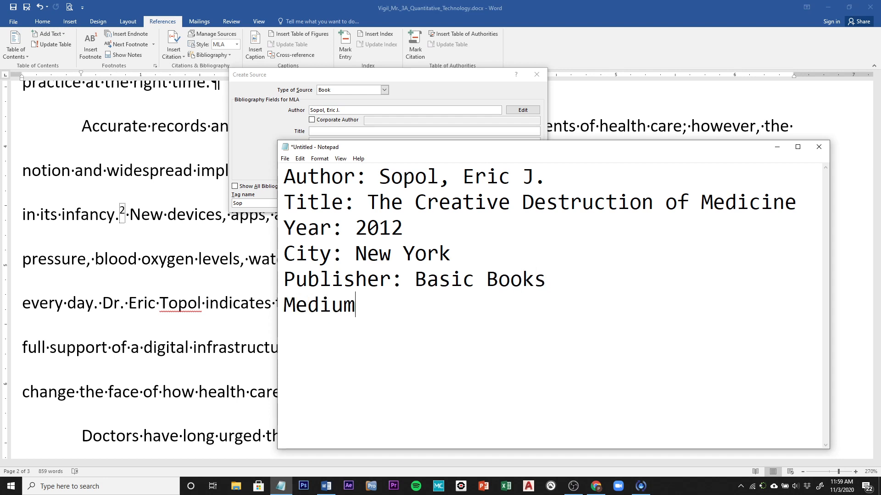
{"action": "type", "text": ": Print"}
Move the Notepad window clear of the source dialog, widen it, and set the notes' font size to 48.
{"action": "left_click_drag", "start_coordinate": [584, 155], "coordinate": [481, 229]}
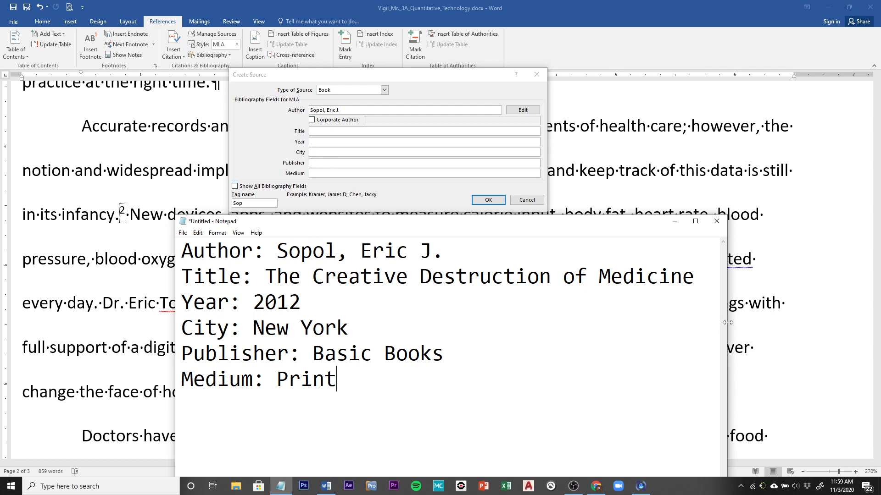
{"action": "left_click_drag", "start_coordinate": [728, 322], "coordinate": [801, 318]}
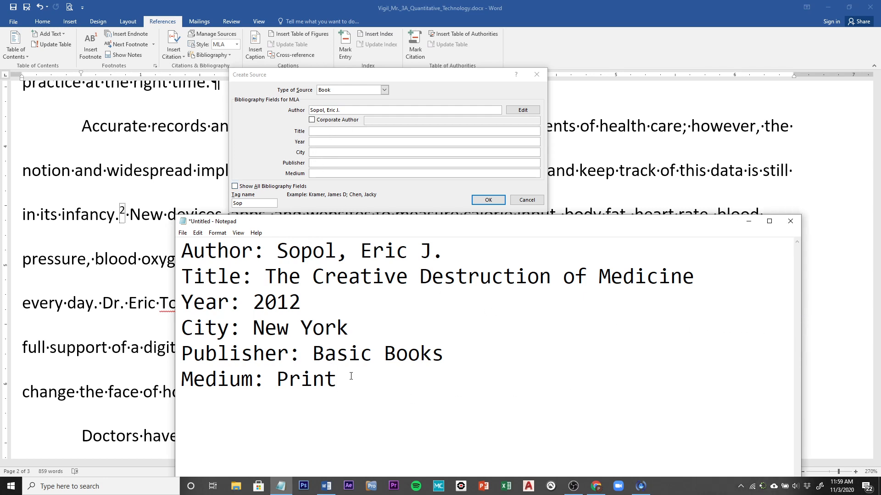
{"action": "left_click_drag", "start_coordinate": [351, 377], "coordinate": [188, 250]}
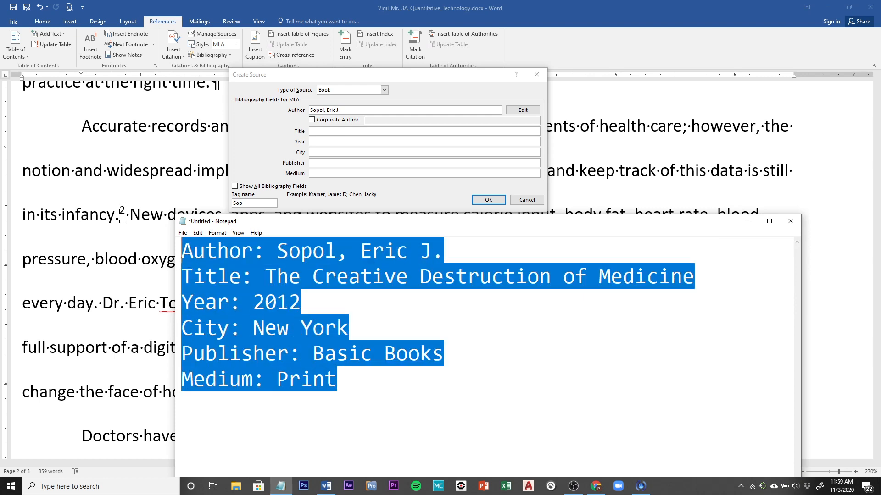
{"action": "left_click", "coordinate": [216, 233]}
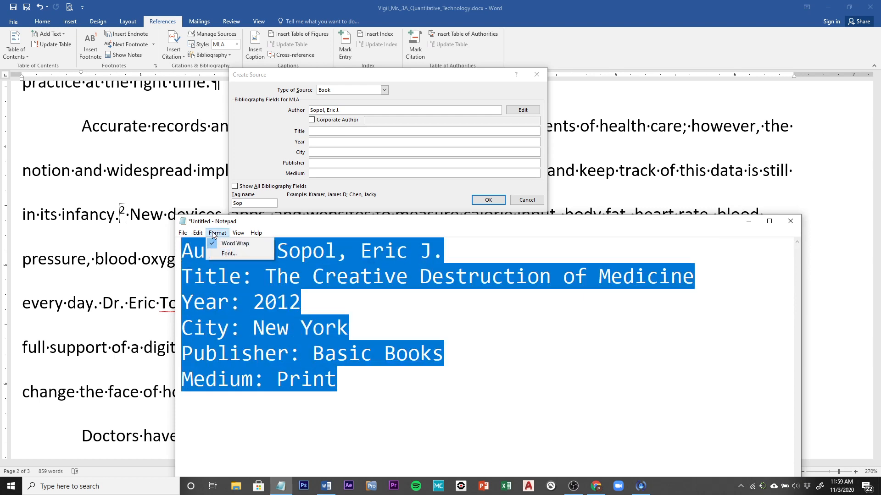
{"action": "left_click", "coordinate": [228, 253]}
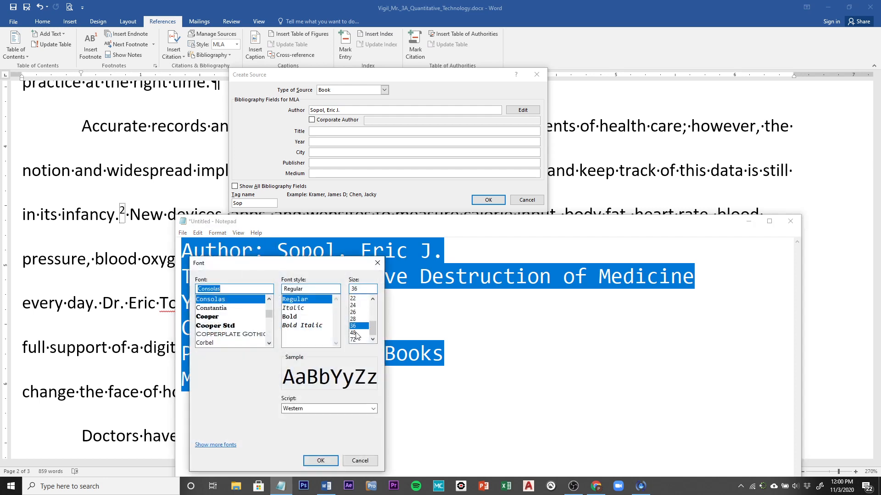
{"action": "left_click", "coordinate": [356, 333]}
{"action": "left_click", "coordinate": [321, 460]}
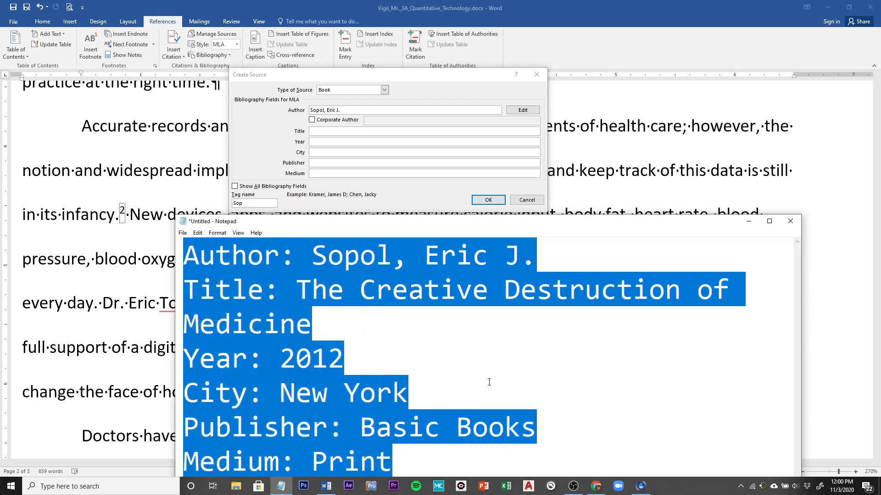
Widen the Notepad window to fit the enlarged title on one line and place it below the source's bibliography fields.
{"action": "left_click_drag", "start_coordinate": [620, 224], "coordinate": [601, 174]}
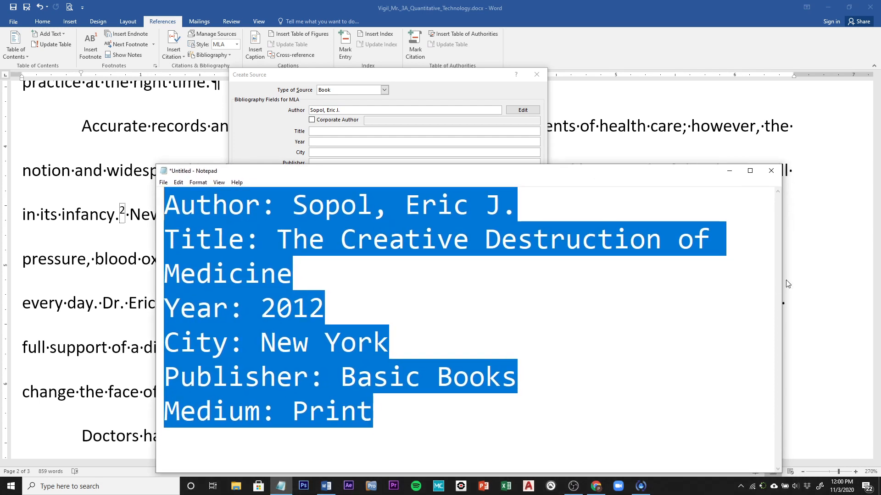
{"action": "left_click_drag", "start_coordinate": [782, 277], "coordinate": [872, 276]}
{"action": "left_click", "coordinate": [684, 331]}
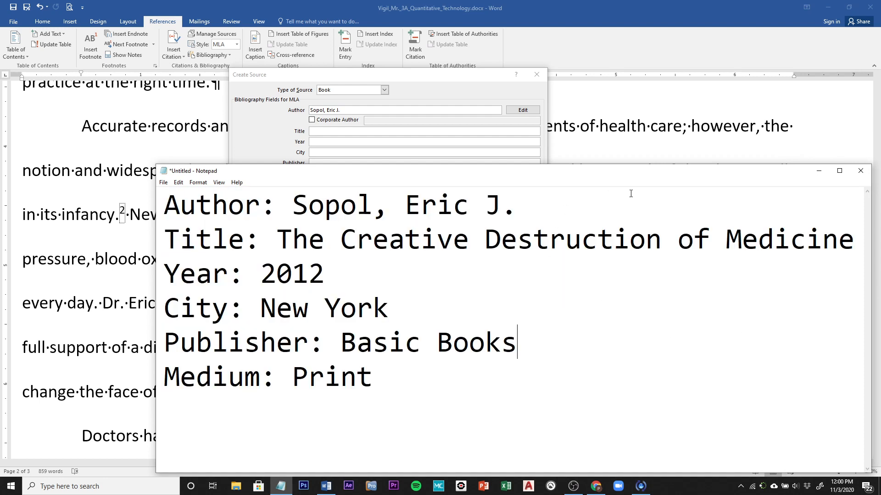
{"action": "left_click_drag", "start_coordinate": [610, 178], "coordinate": [568, 217]}
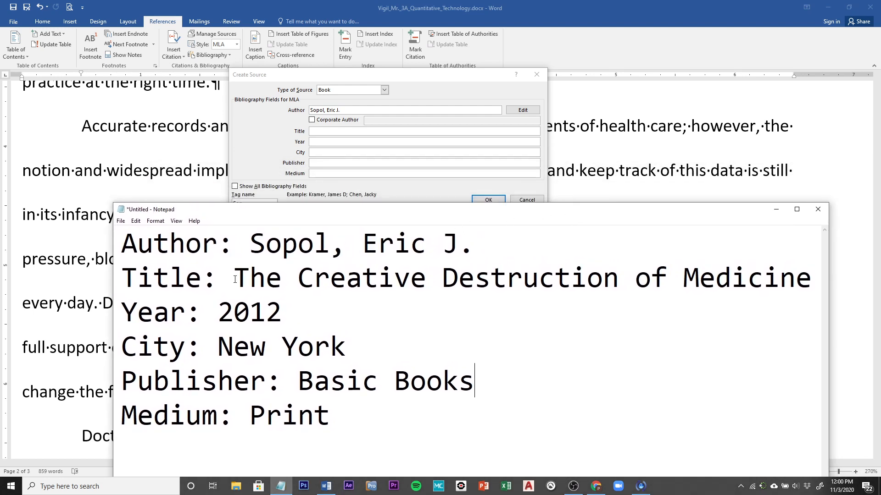
Copy "The Creative Destruction of Medicine" from the notes into the book source's Title field in Word.
{"action": "left_click_drag", "start_coordinate": [234, 280], "coordinate": [805, 288]}
{"action": "key", "text": "ctrl+c"}
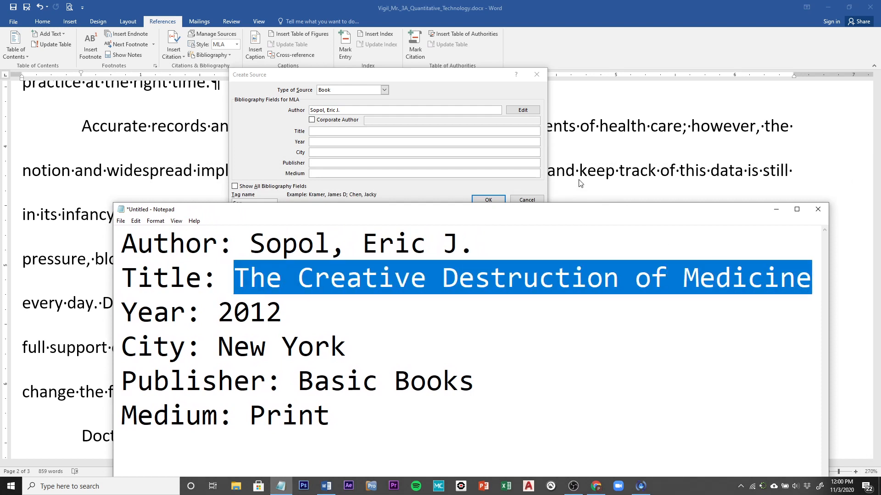
{"action": "left_click", "coordinate": [320, 131]}
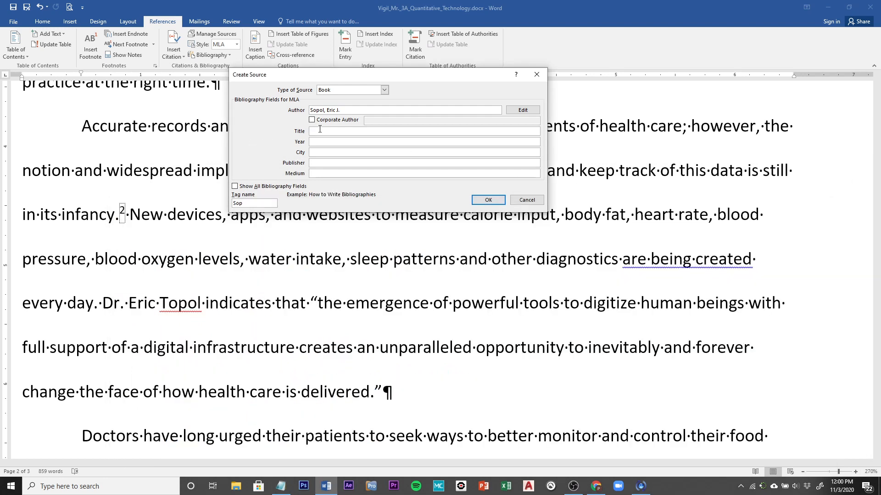
{"action": "key", "text": "ctrl+v"}
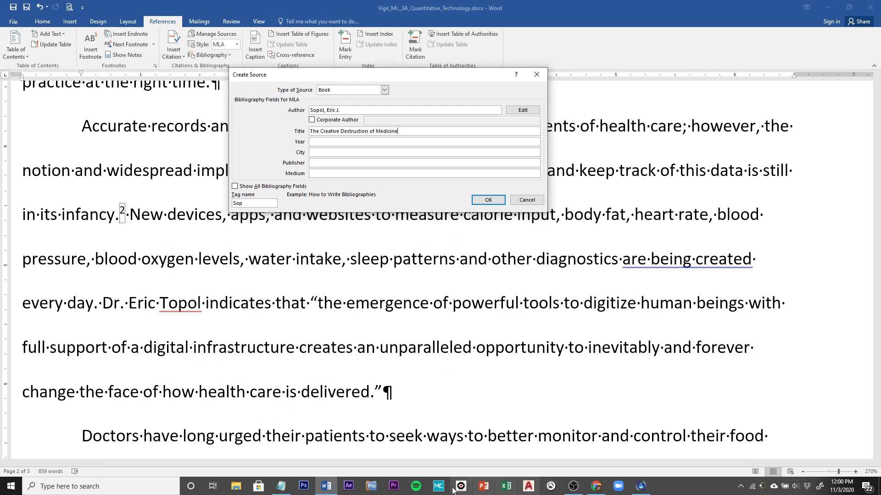
Check the notes and enter 2012 as the book source's year and New York as its city.
{"action": "left_click", "coordinate": [281, 486]}
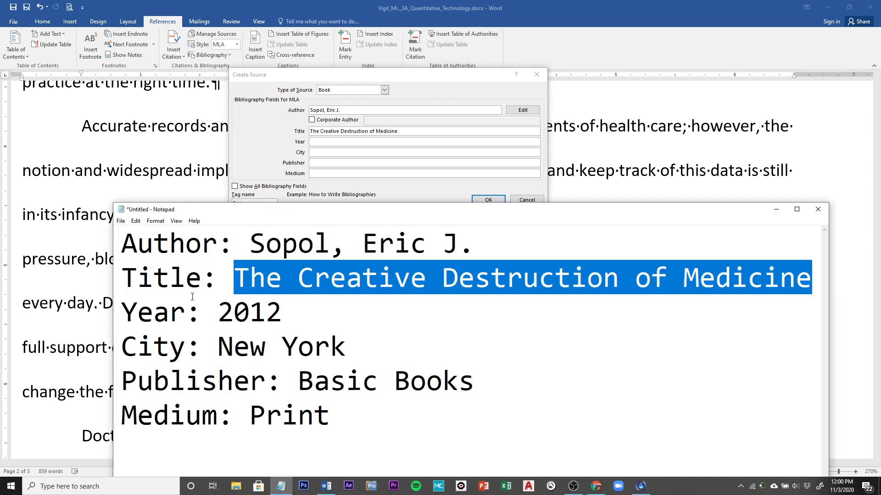
{"action": "left_click", "coordinate": [323, 143]}
{"action": "type", "text": "2012"}
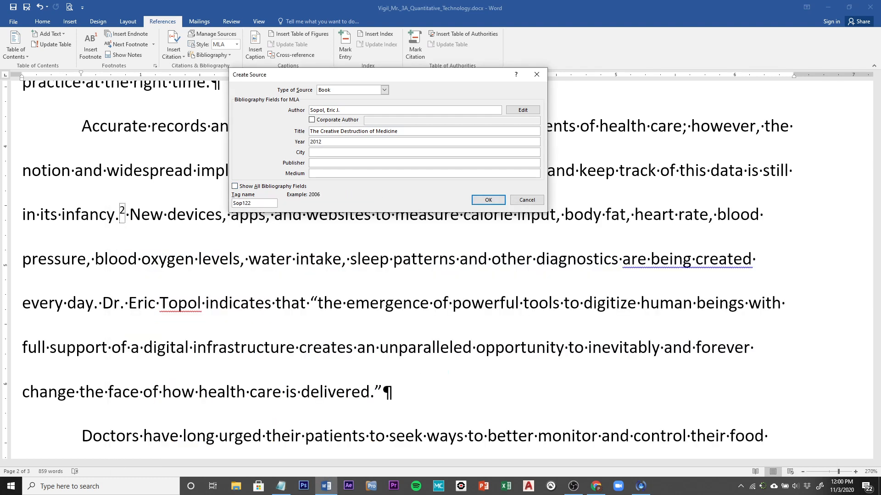
{"action": "key", "text": "Tab"}
{"action": "type", "text": "New Yo"}
Check the notes, enter Basic Books as the publisher and Print as the medium, and save the book source.
{"action": "left_click", "coordinate": [281, 487]}
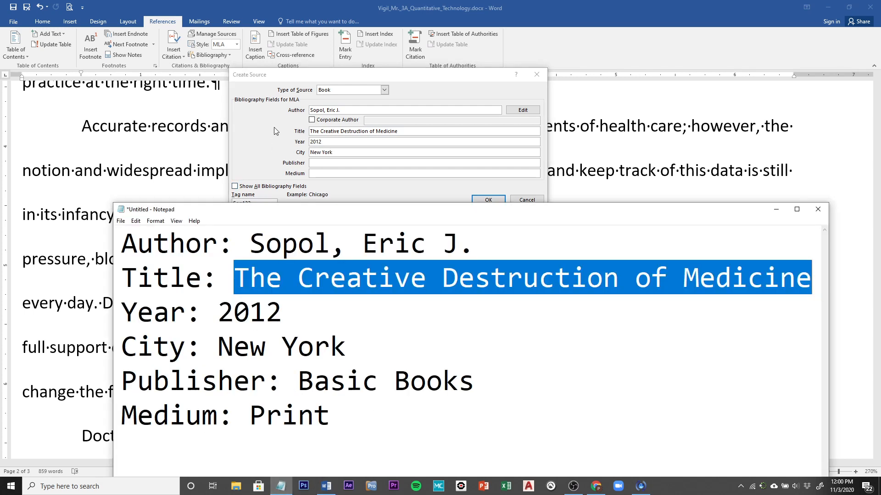
{"action": "left_click", "coordinate": [326, 163]}
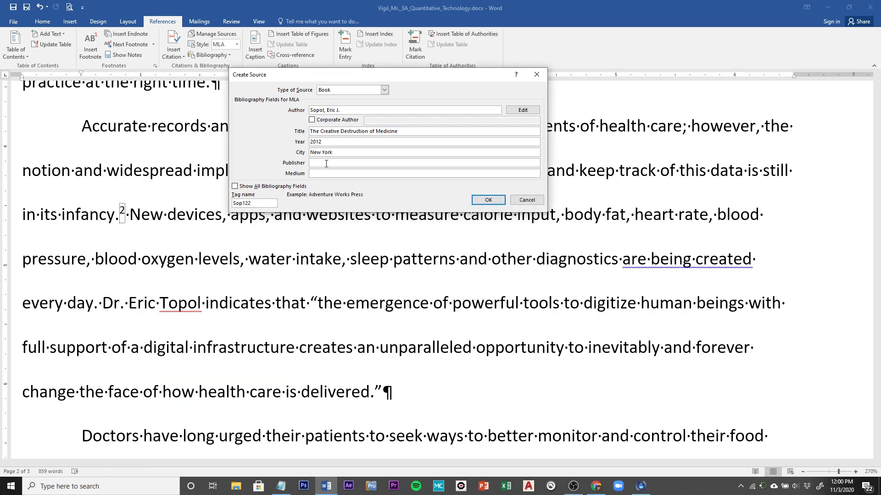
{"action": "type", "text": "Basic Books"}
{"action": "left_click", "coordinate": [333, 173]}
{"action": "type", "text": "Print"}
{"action": "left_click", "coordinate": [487, 201]}
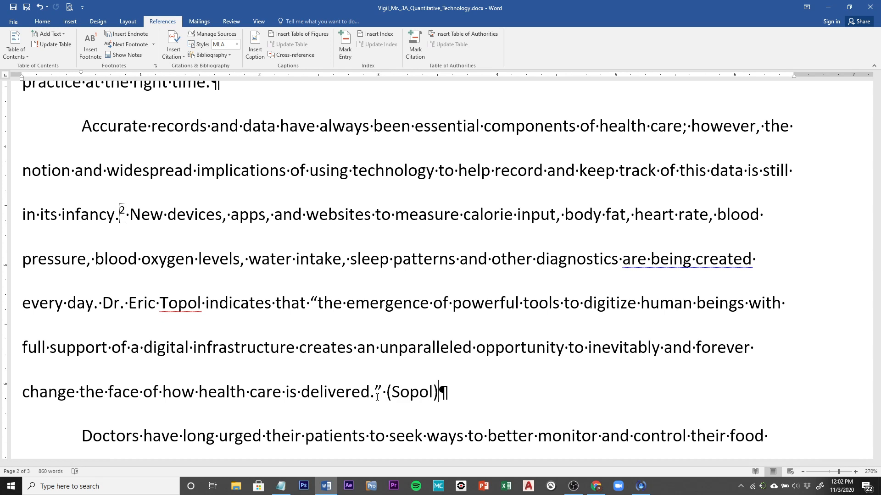
Edit the new citation after "health care is delivered." to add page number 5.
{"action": "left_click", "coordinate": [421, 393]}
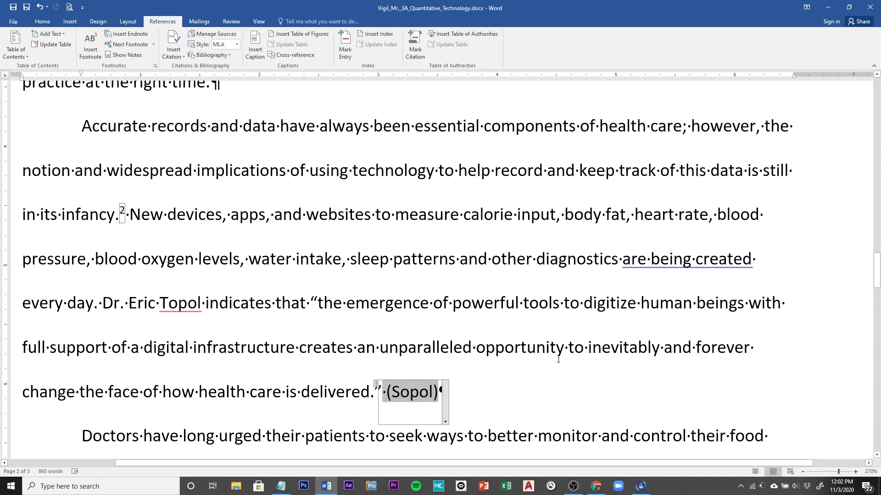
{"action": "left_click", "coordinate": [446, 422]}
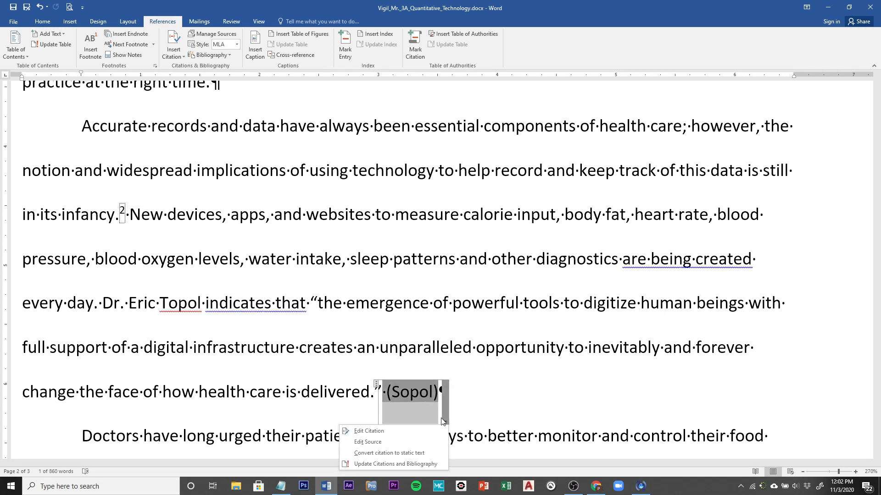
{"action": "left_click", "coordinate": [368, 431]}
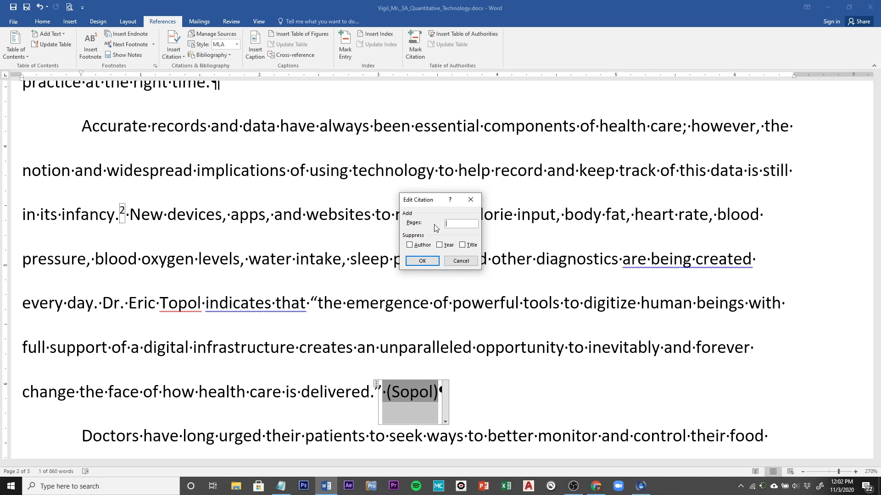
{"action": "type", "text": "5"}
{"action": "left_click", "coordinate": [423, 263]}
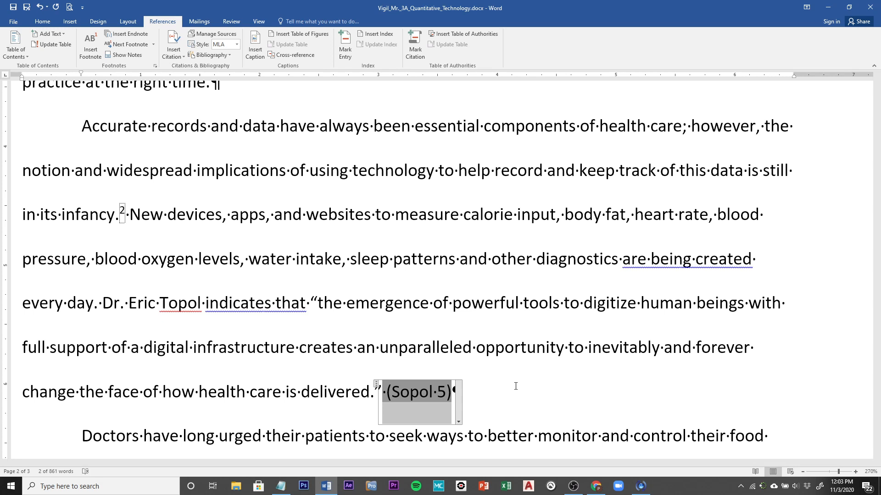
{"action": "left_click", "coordinate": [489, 402]}
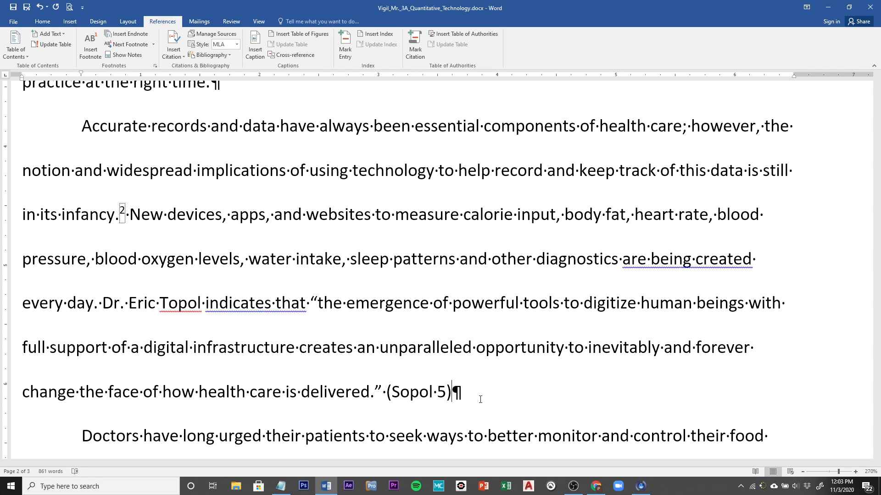
Move the sentence's period from before the closing quotation mark after "delivered" to after the page 5 citation.
{"action": "type", "text": "."}
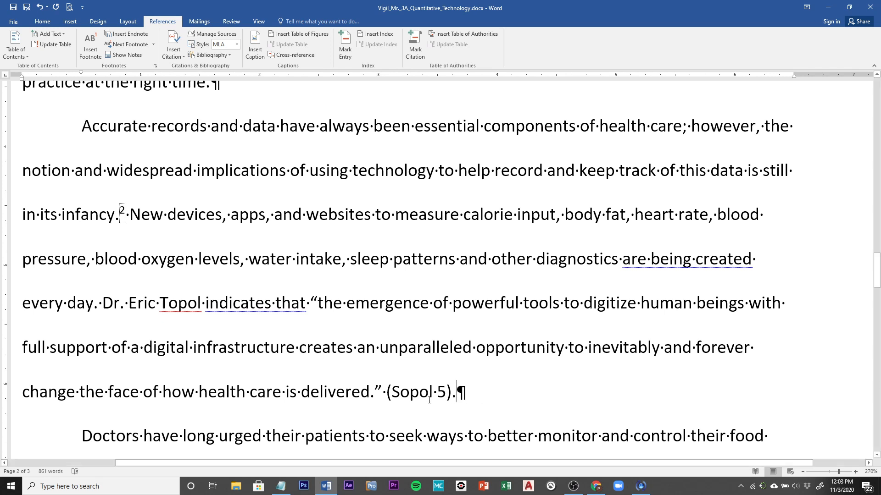
{"action": "left_click", "coordinate": [376, 394]}
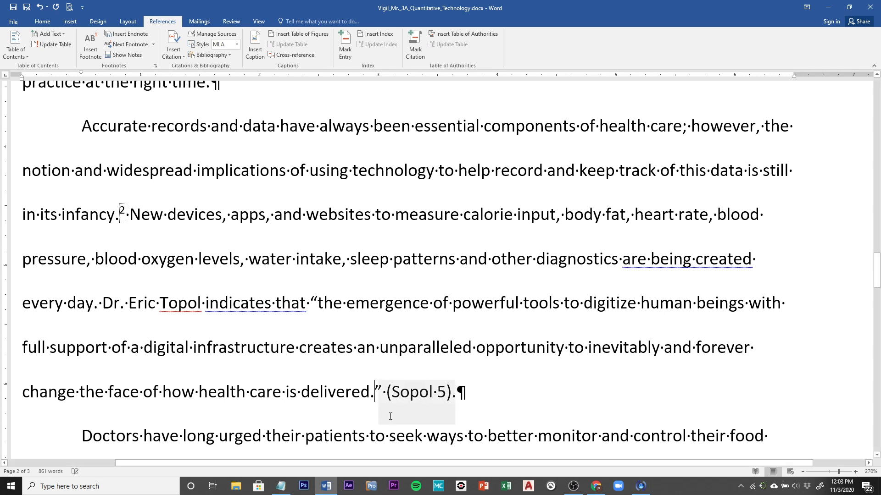
{"action": "key", "text": "BackSpace"}
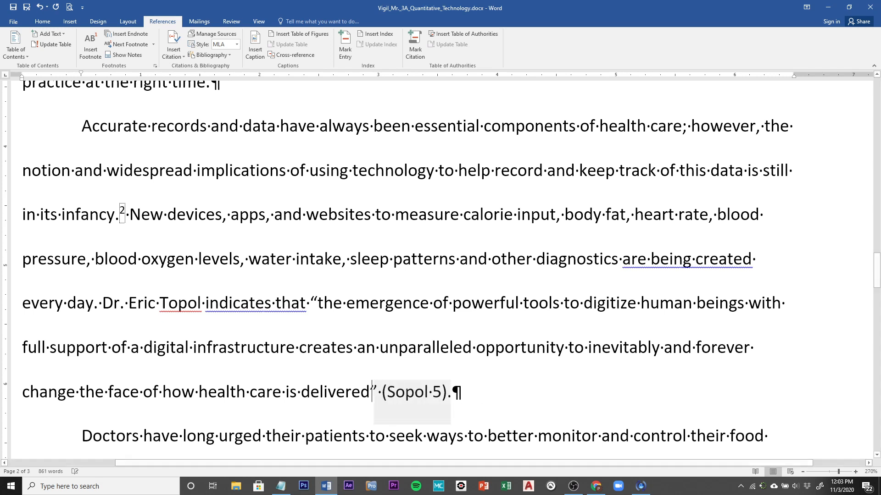
{"action": "left_click", "coordinate": [536, 401]}
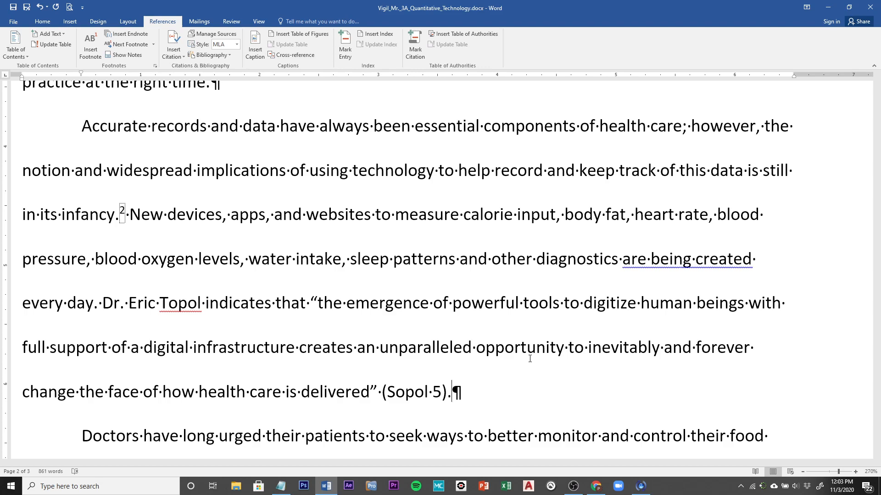
Start a new citation source before the final period of the paper's last sentence, after "genomic basis of a disease".
{"action": "scroll", "coordinate": [530, 358], "scroll_direction": "down", "scroll_amount": 20}
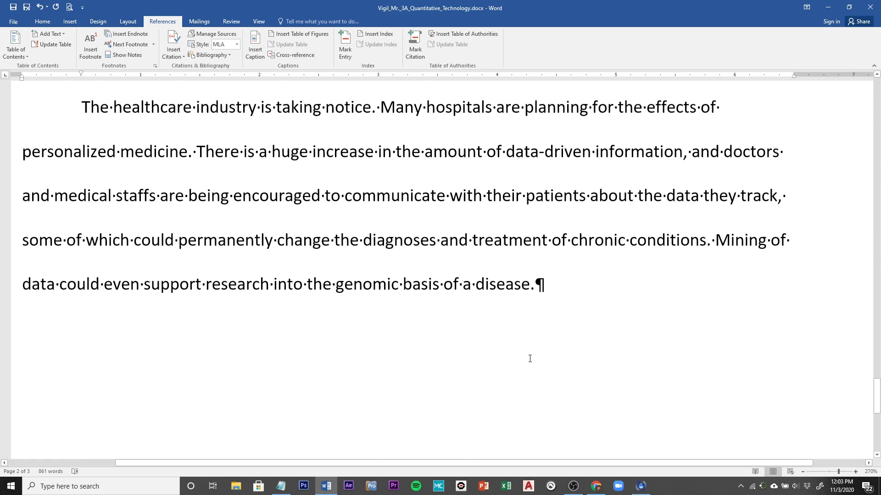
{"action": "scroll", "coordinate": [530, 358], "scroll_direction": "up", "scroll_amount": 5}
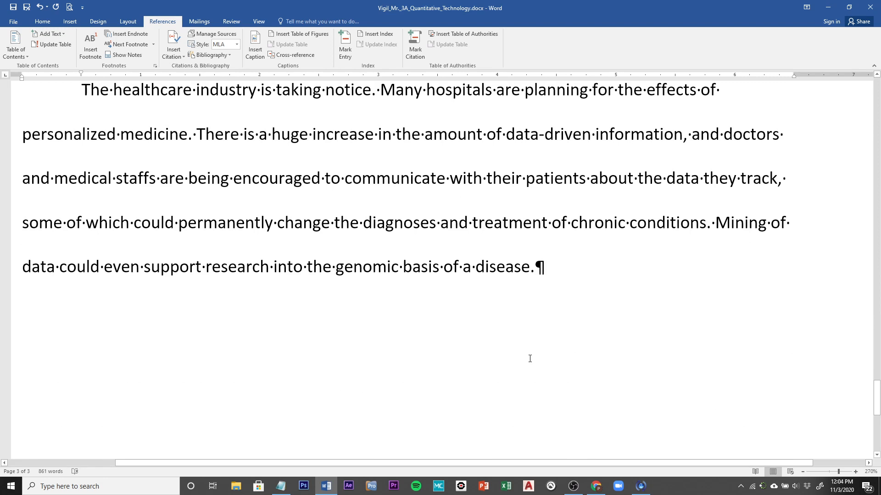
{"action": "scroll", "coordinate": [530, 358], "scroll_direction": "up", "scroll_amount": 3}
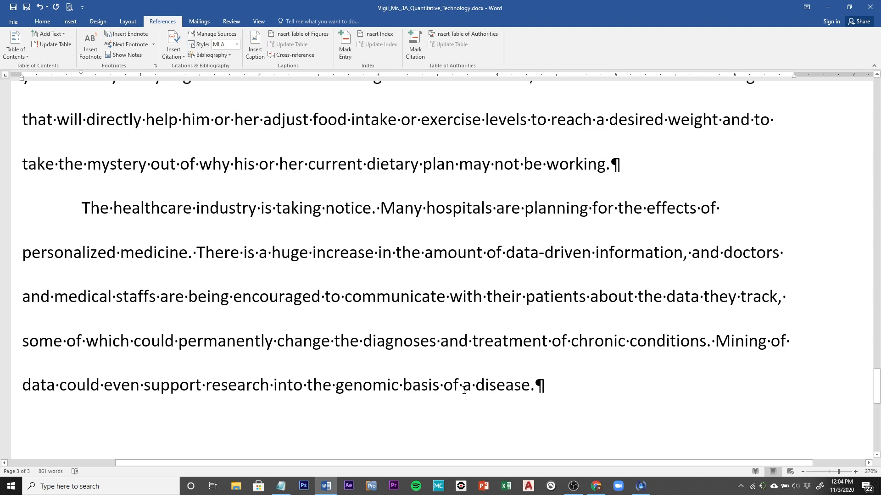
{"action": "left_click", "coordinate": [531, 390]}
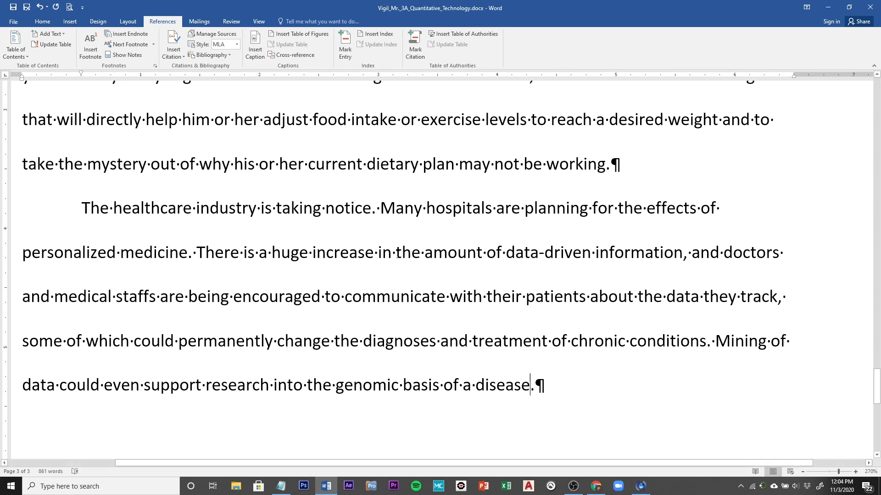
{"action": "left_click", "coordinate": [176, 47]}
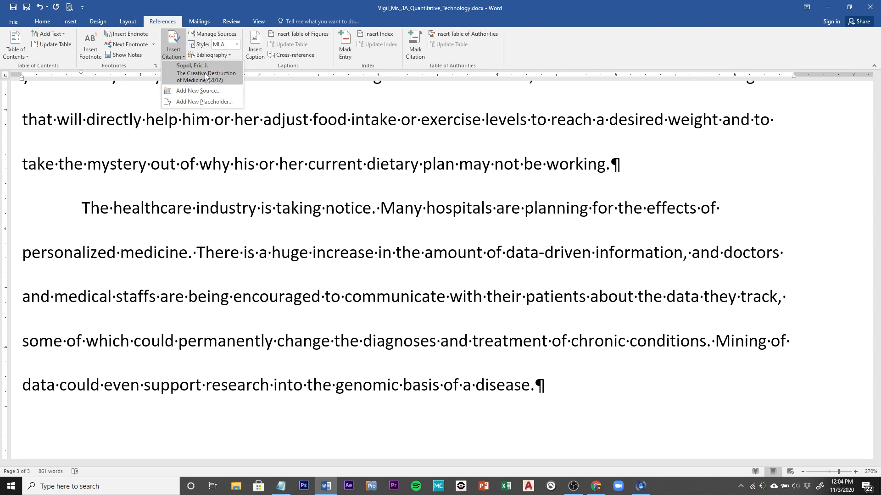
{"action": "left_click", "coordinate": [192, 94]}
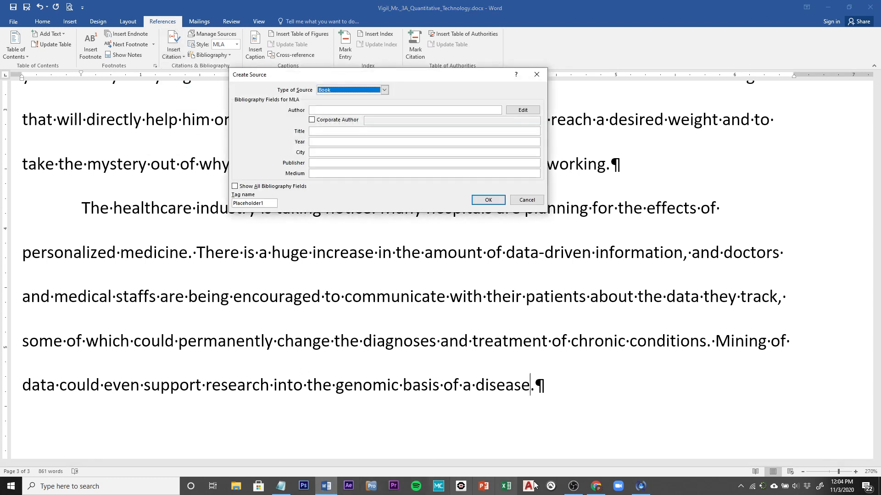
Switch to Notepad and clear the previous book's notes.
{"action": "left_click", "coordinate": [280, 487]}
{"action": "left_click_drag", "start_coordinate": [350, 423], "coordinate": [107, 249]}
{"action": "key", "text": "ctrl+x"}
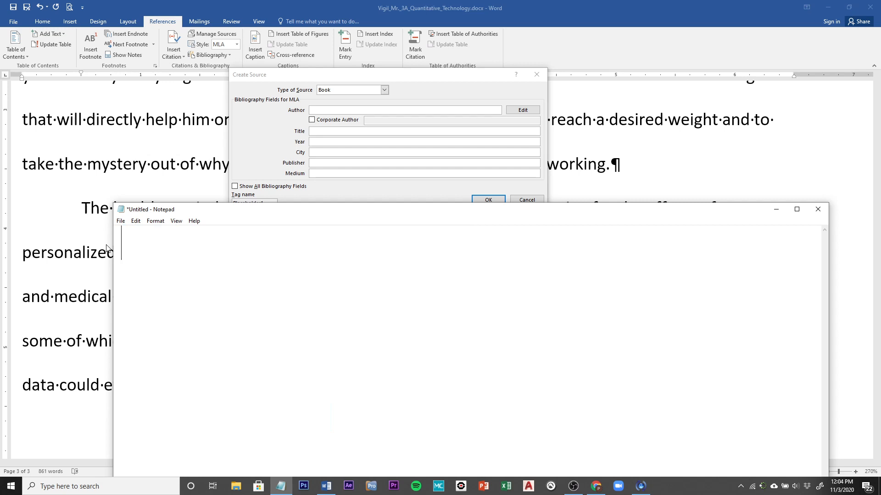
Write an Author line with both authors' names in the notes and widen the window so it fits on one line.
{"action": "type", "text": "Author"}
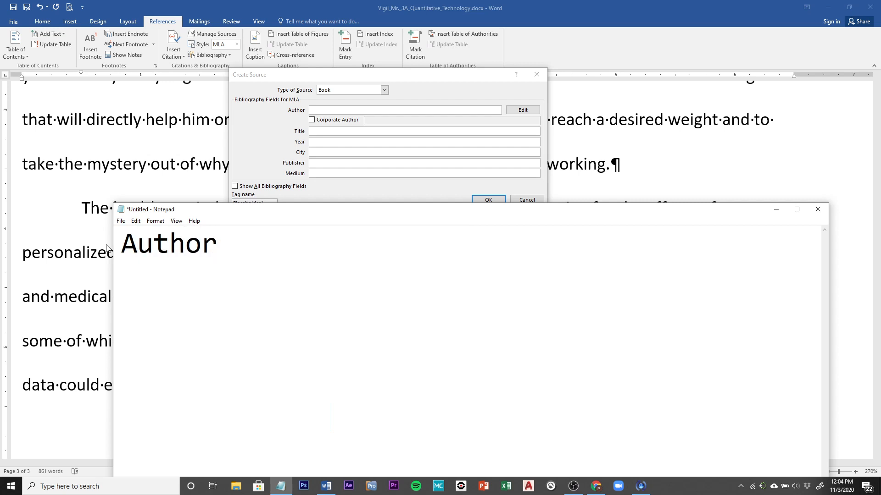
{"action": "type", "text": ": Glaser, Jo"}
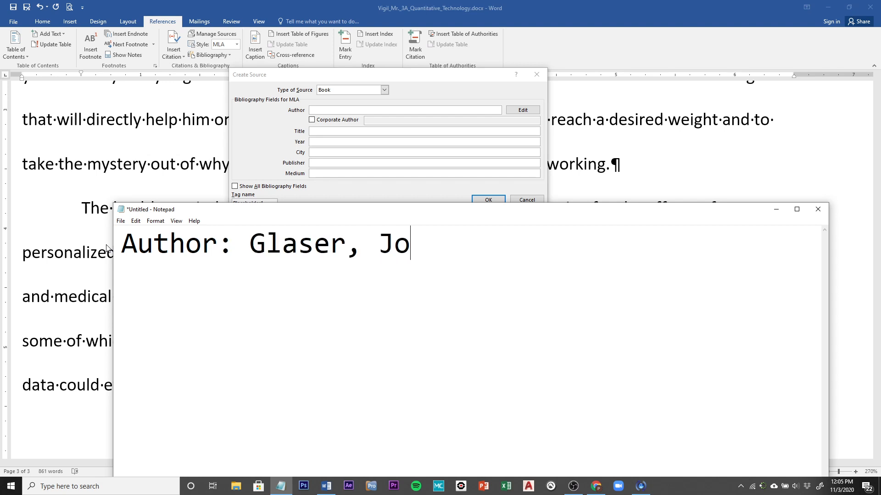
{"action": "type", "text": "hn P."}
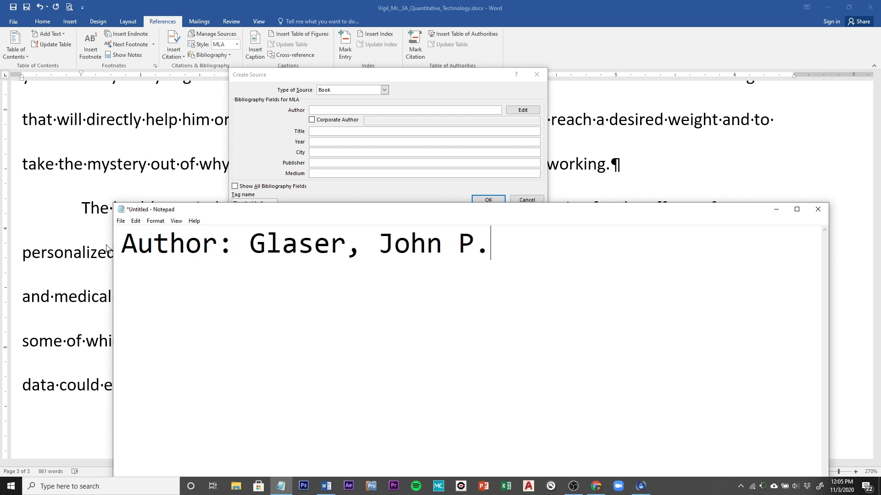
{"action": "type", "text": ", and Clau"}
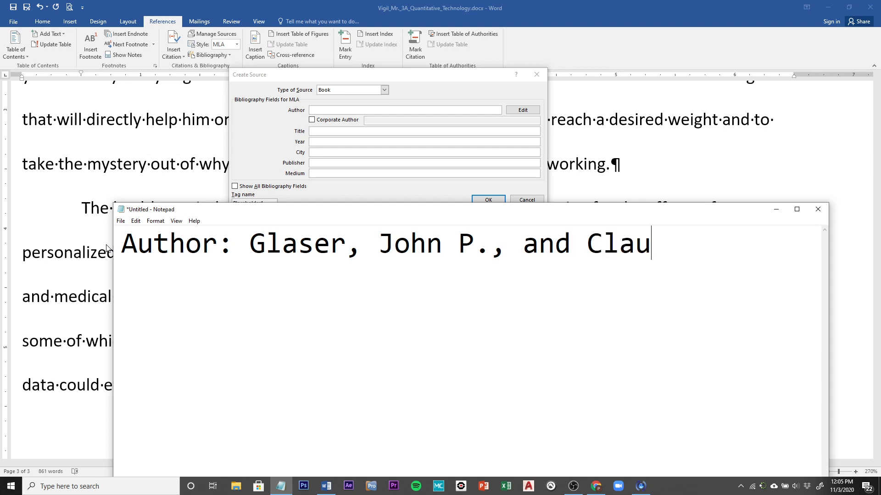
{"action": "type", "text": "dia Sal"}
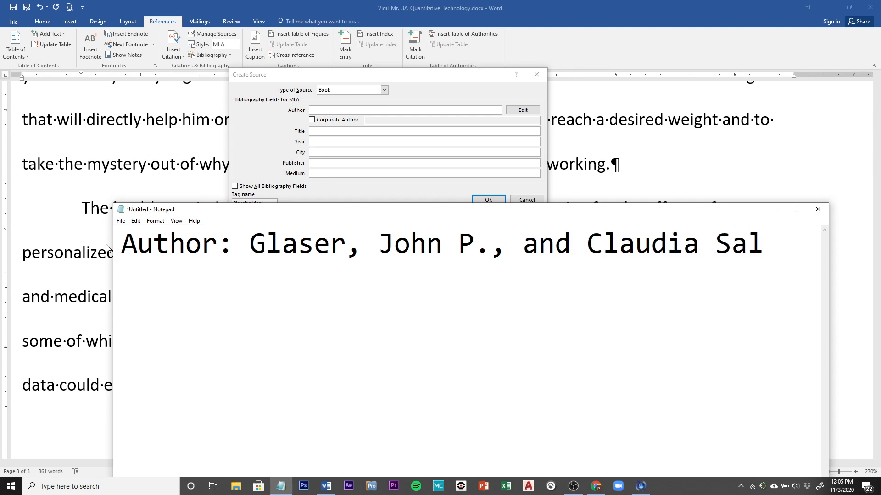
{"action": "type", "text": "zberg"}
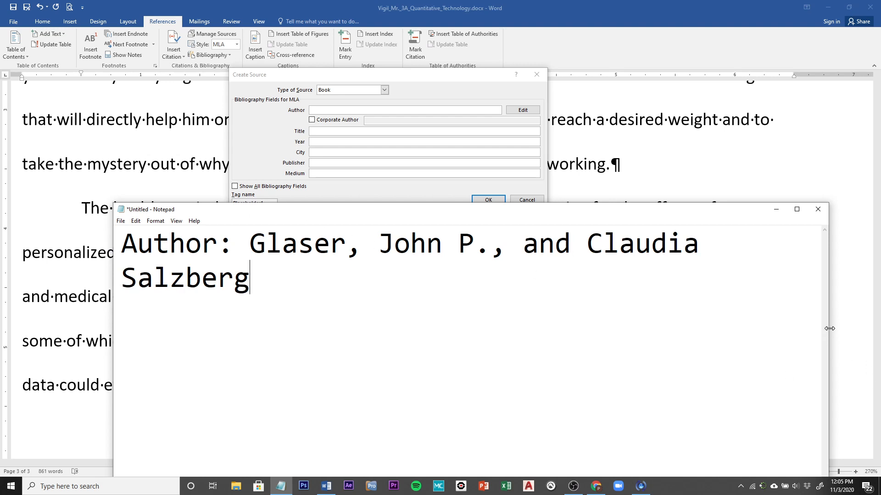
{"action": "left_click_drag", "start_coordinate": [832, 327], "coordinate": [860, 323]}
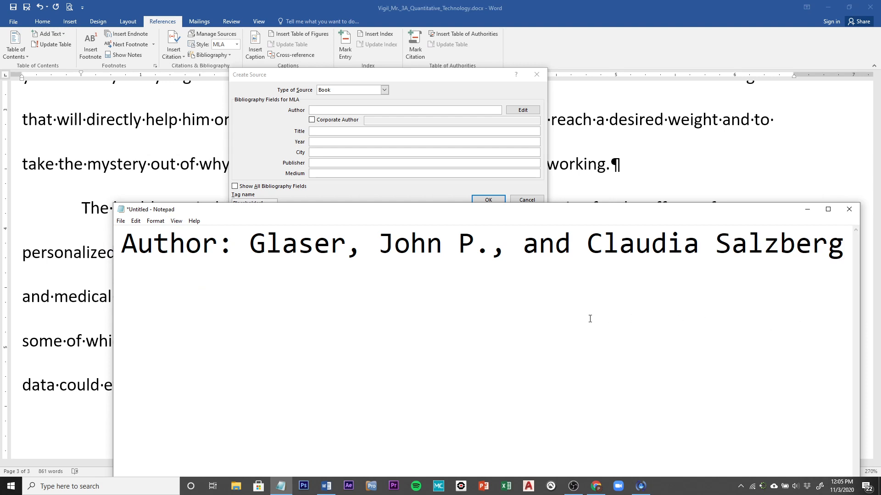
Add the line "Title: The Strategic Application of Information Technology in Health Care Organizations" to the notes.
{"action": "key", "text": "Return"}
{"action": "type", "text": "Titl"}
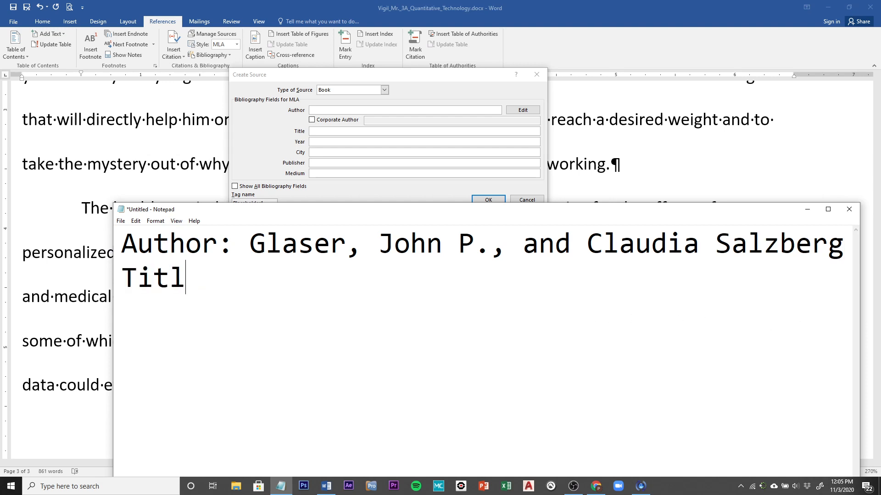
{"action": "type", "text": "e: The Strategic"}
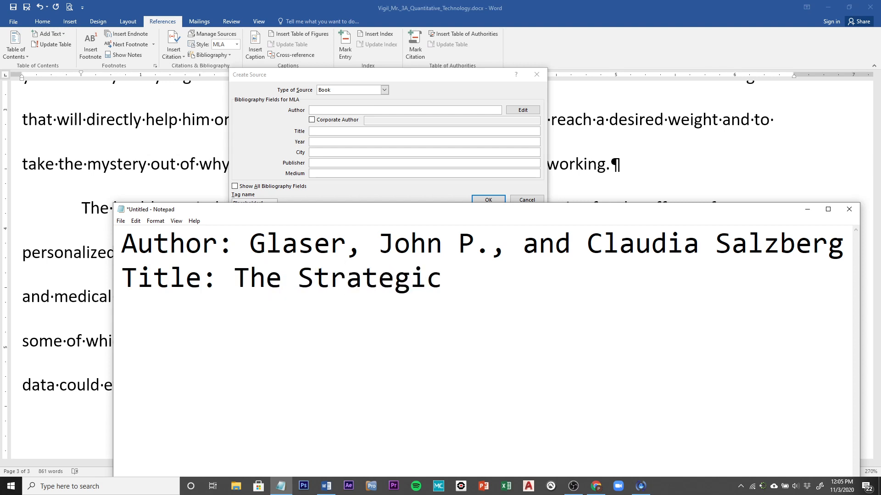
{"action": "type", "text": " Appli"}
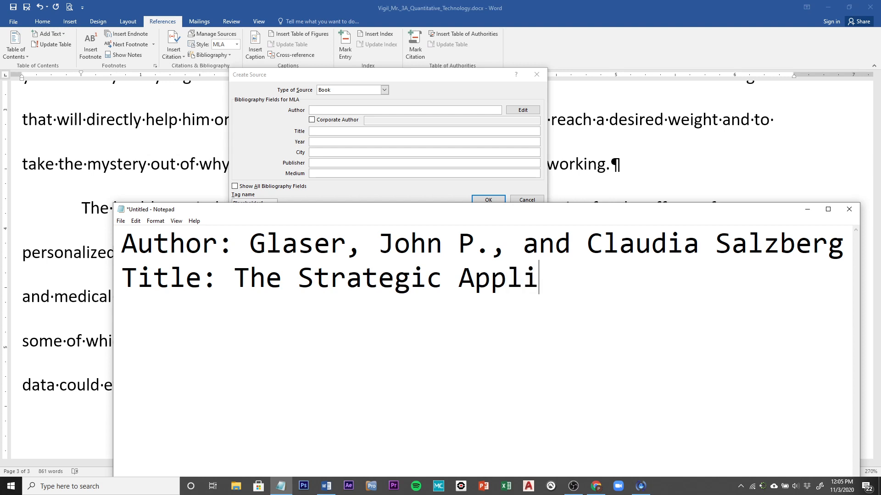
{"action": "type", "text": "cation of Info"}
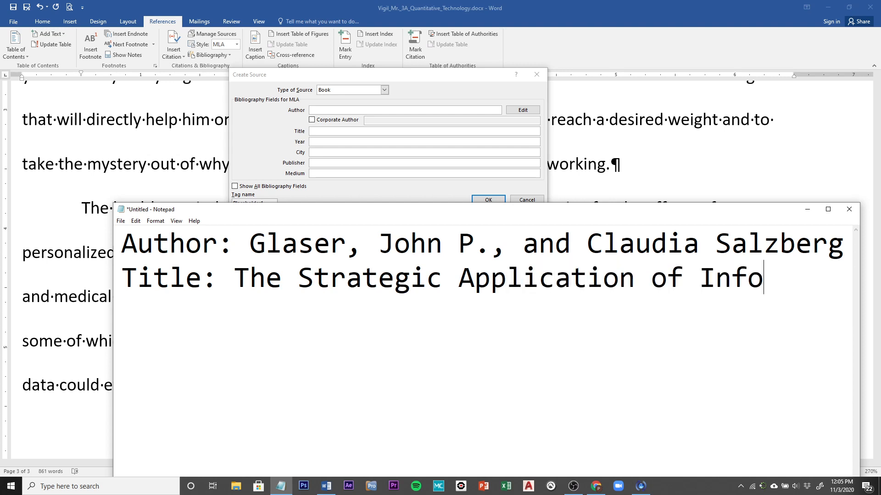
{"action": "type", "text": "rmation "}
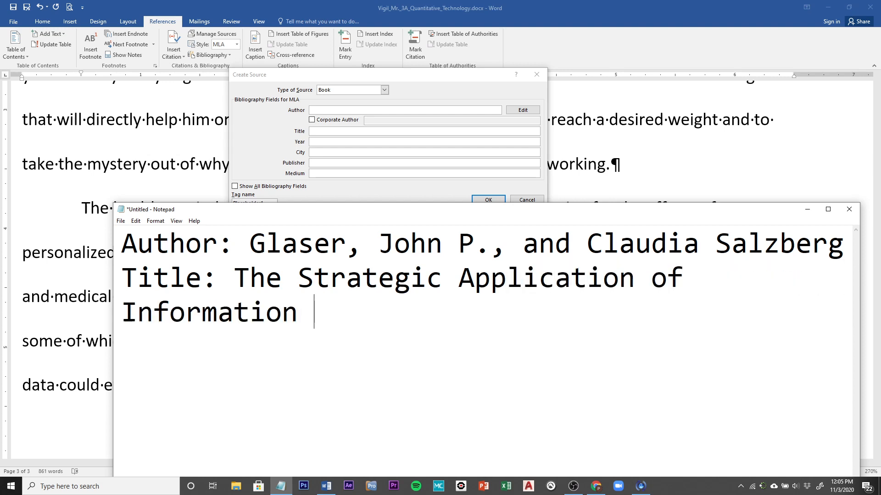
{"action": "type", "text": "Technolo"}
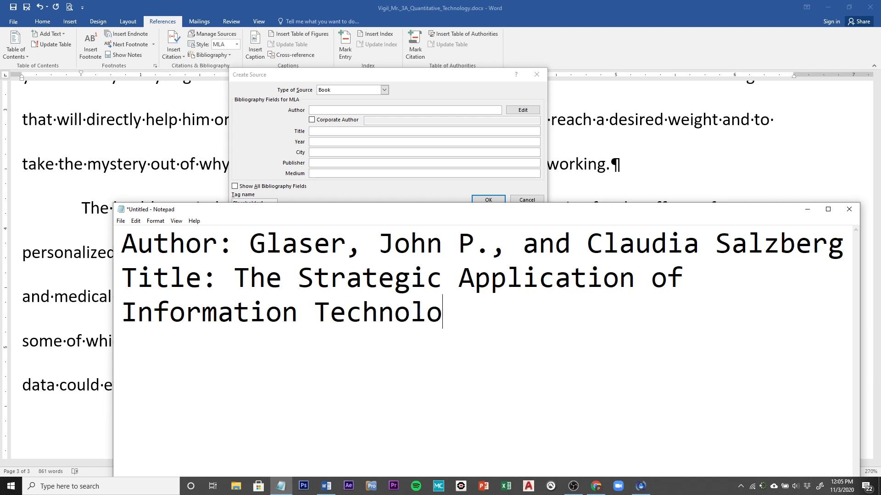
{"action": "type", "text": "gy in H"}
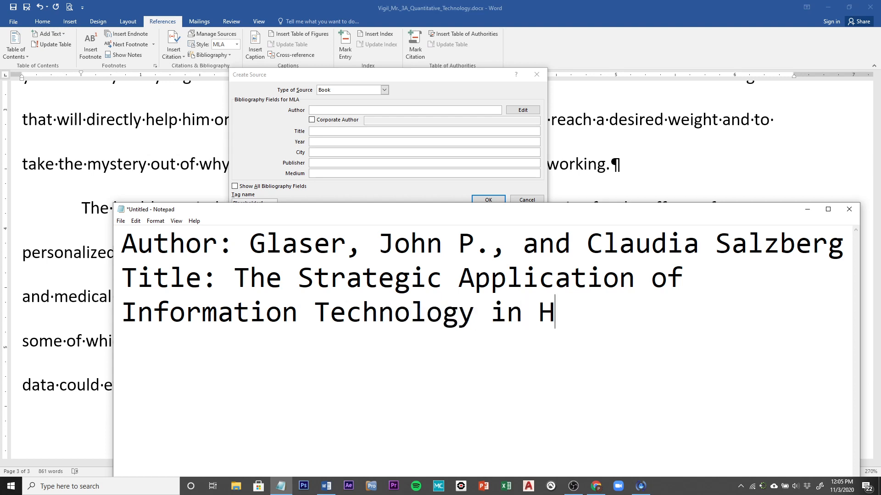
{"action": "type", "text": "ealth "}
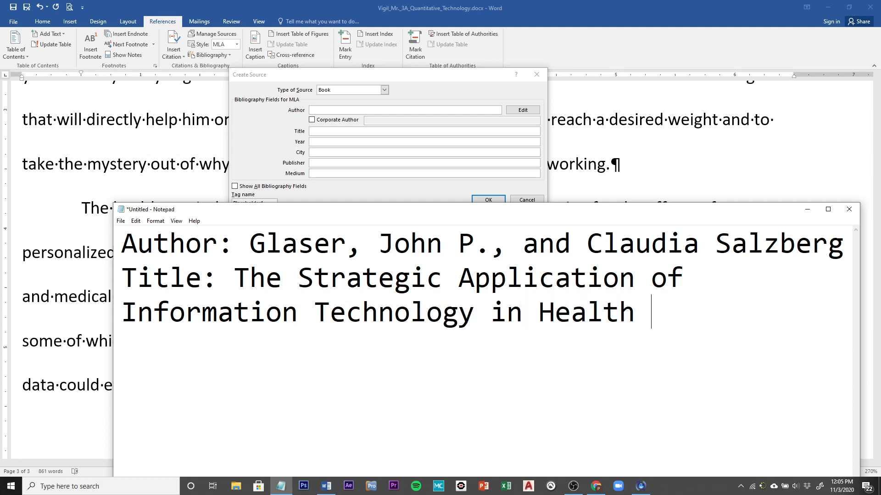
{"action": "type", "text": "Care "}
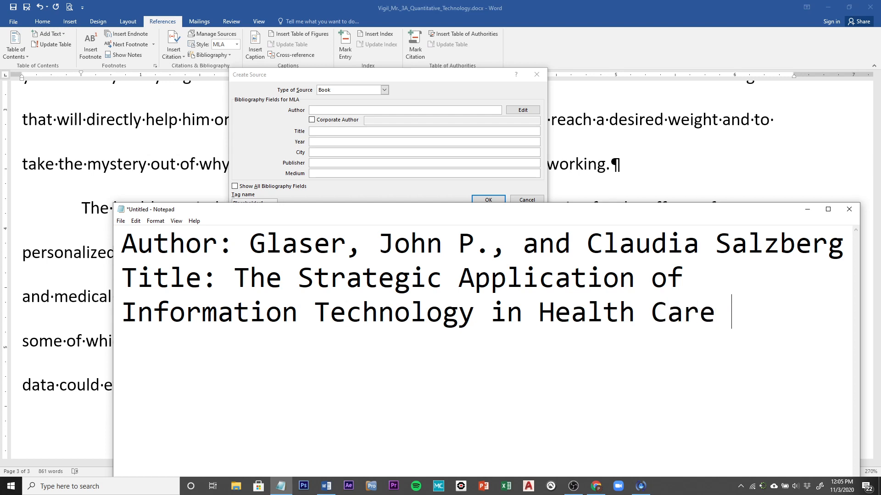
{"action": "type", "text": "Organizations"}
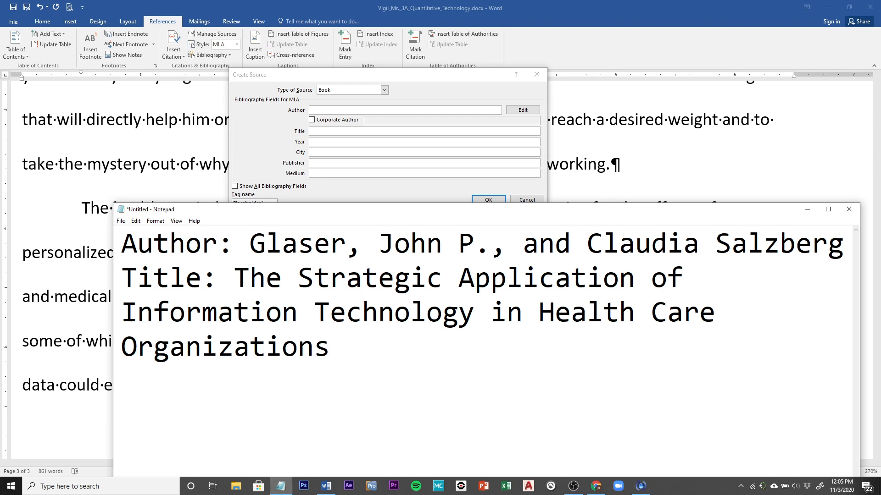
Add the lines "Year 2011" and "City: San Francisco" below the title in the notes.
{"action": "key", "text": "Return"}
{"action": "type", "text": "Year "}
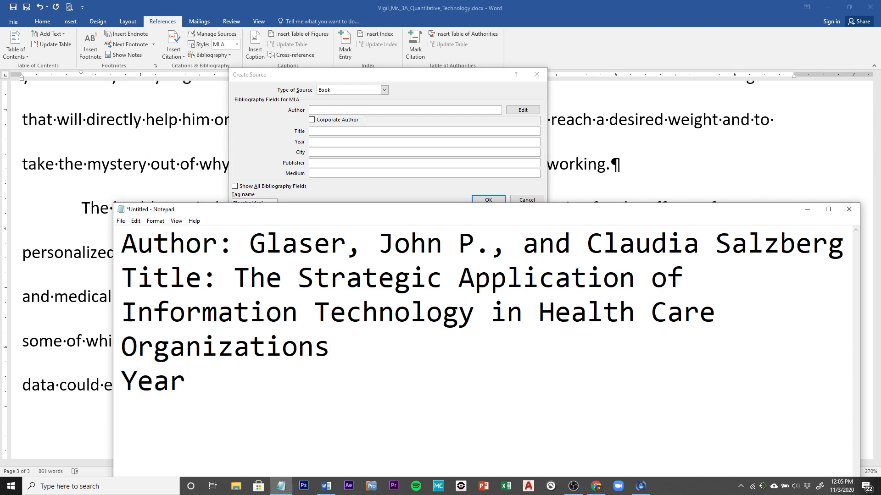
{"action": "type", "text": "2011 "}
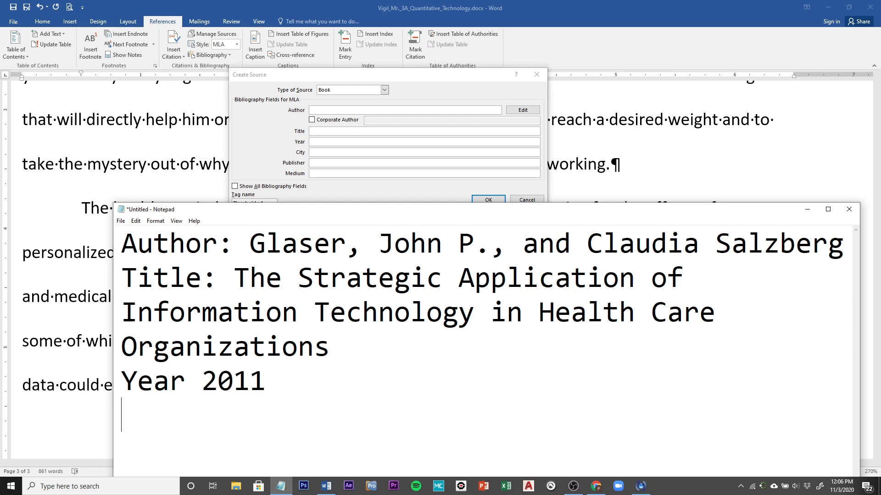
{"action": "type", "text": "City: "}
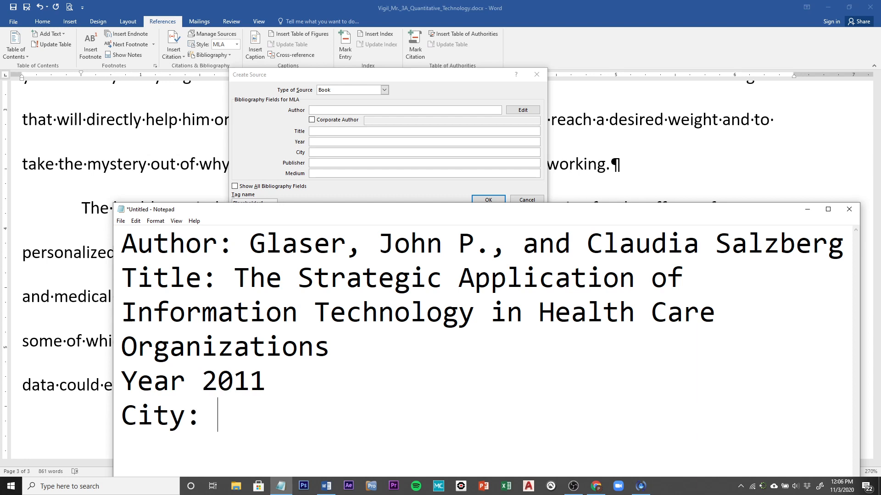
{"action": "type", "text": "San Fra"}
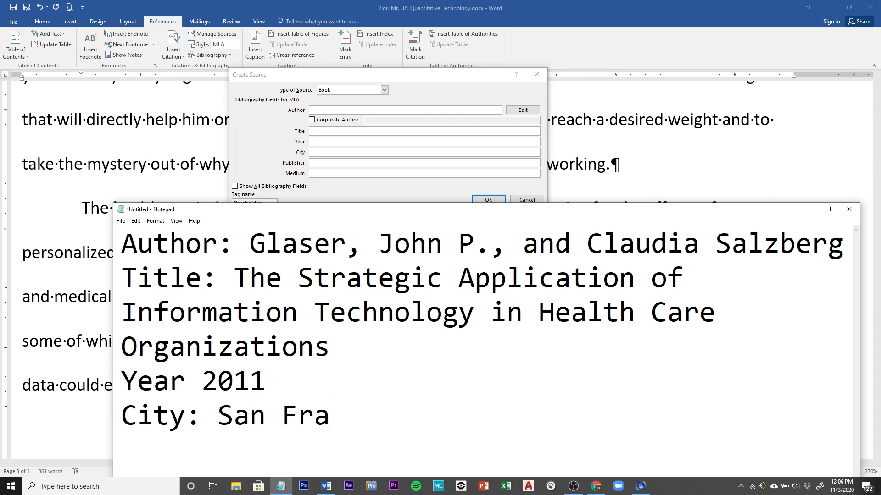
{"action": "type", "text": "ncisco"}
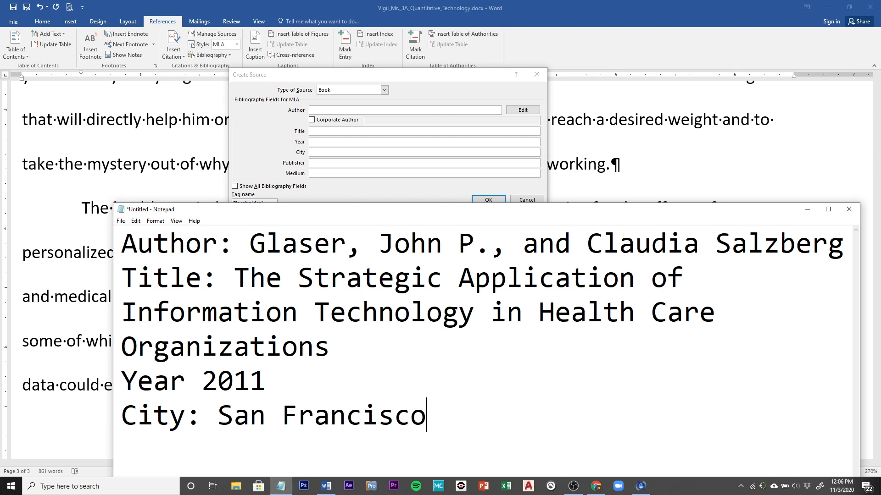
Add the lines "Publisher: Jossey-Bass" and "Medium: Print" below the city in the notes.
{"action": "key", "text": "Return"}
{"action": "type", "text": "Publisher"}
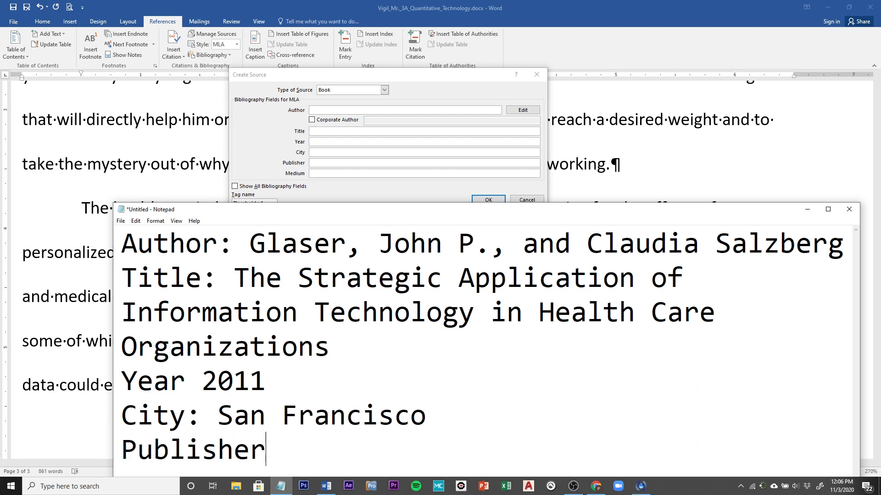
{"action": "type", "text": ": Joss"}
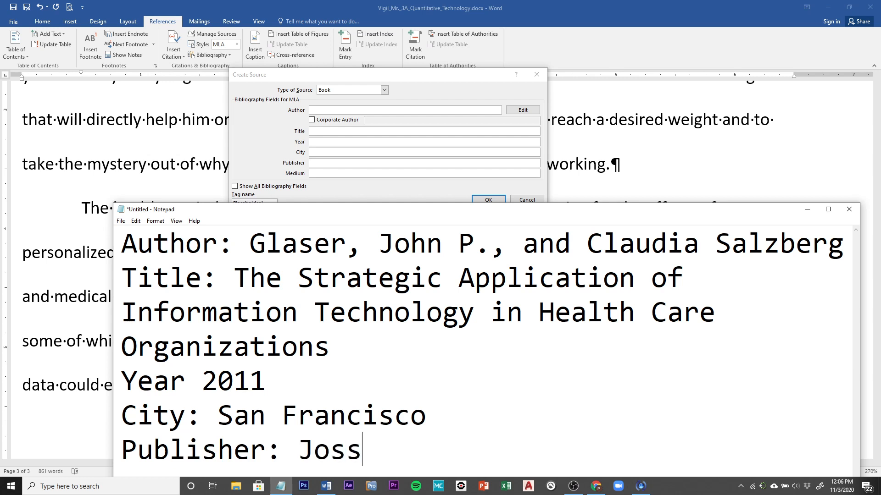
{"action": "type", "text": "ey-Bass"}
{"action": "key", "text": "Return"}
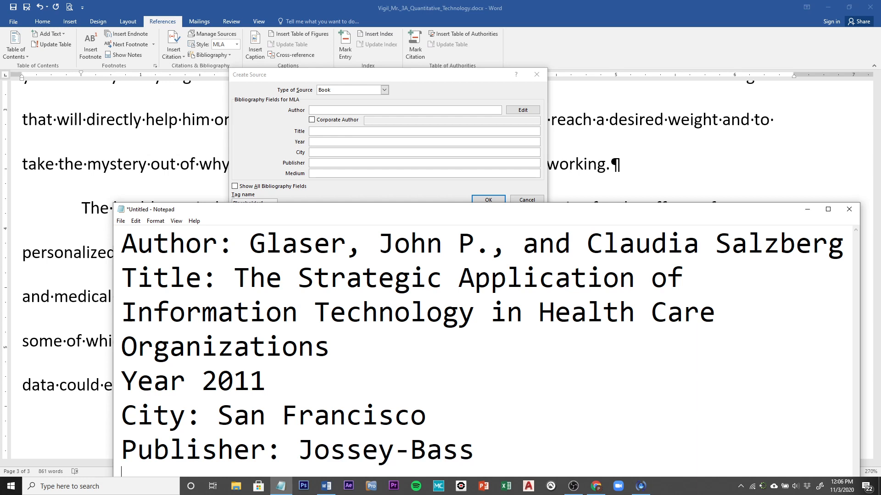
{"action": "type", "text": "Medium"}
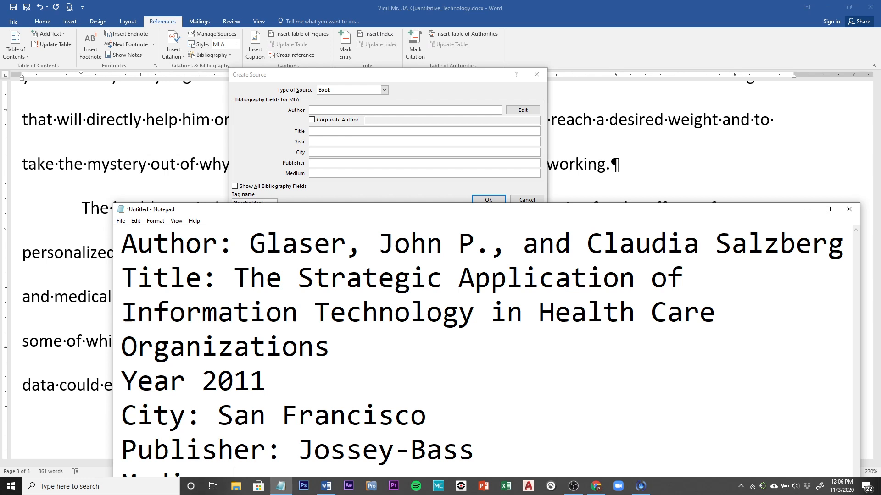
{"action": "type", "text": ": Print"}
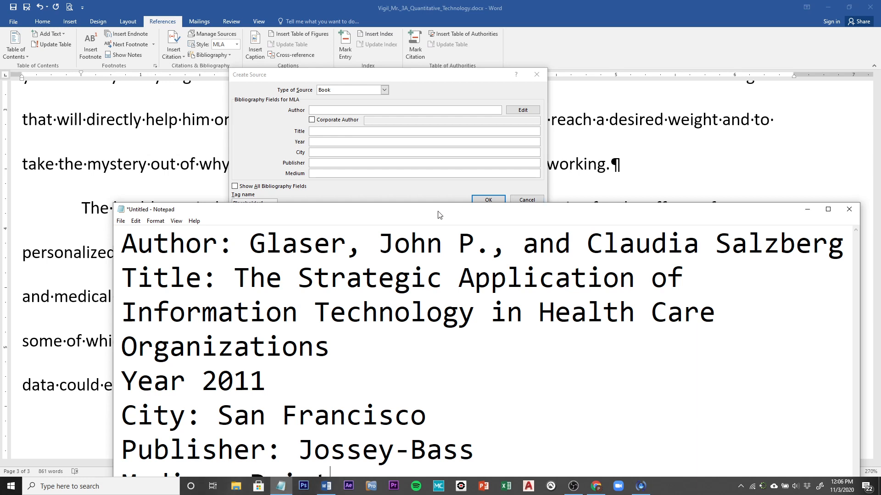
Move the Notepad window up to show all the notes and insert the missing colon after "Year".
{"action": "left_click_drag", "start_coordinate": [438, 210], "coordinate": [436, 186]}
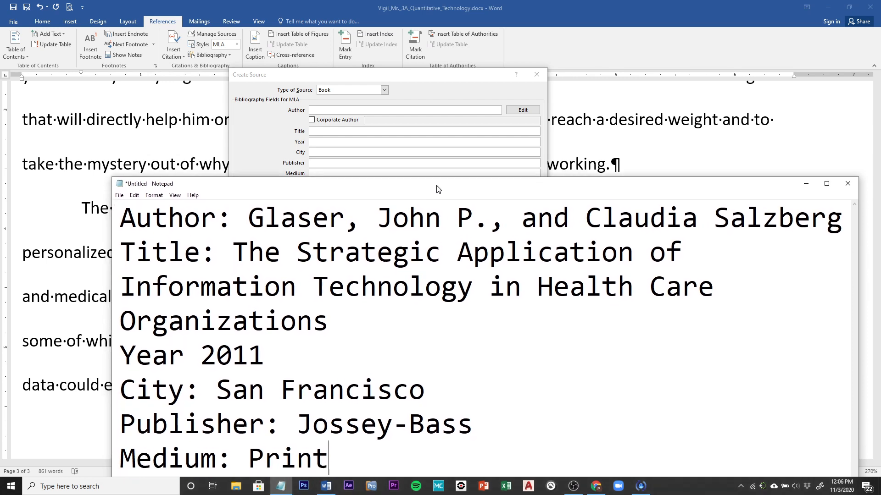
{"action": "left_click", "coordinate": [181, 355]}
{"action": "type", "text": ":"}
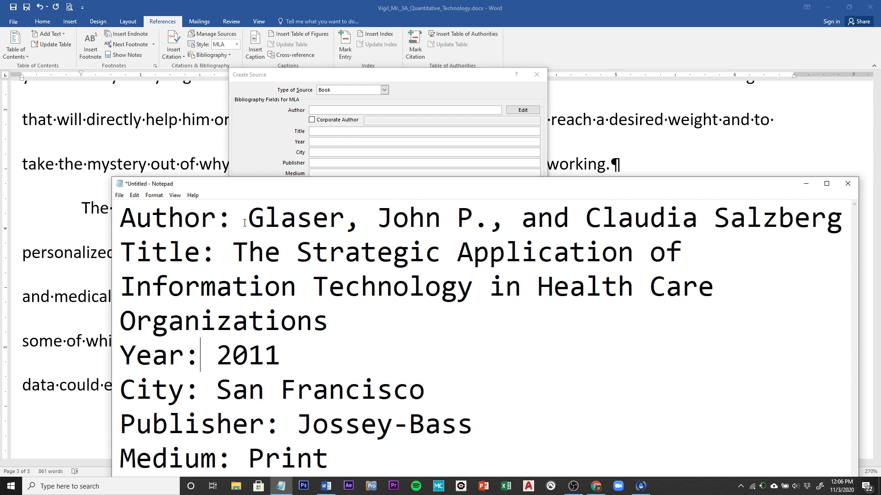
Copy both authors' names from the notes into the Author field of the new book source in Word.
{"action": "left_click_drag", "start_coordinate": [248, 219], "coordinate": [841, 217]}
{"action": "key", "text": "ctrl+c"}
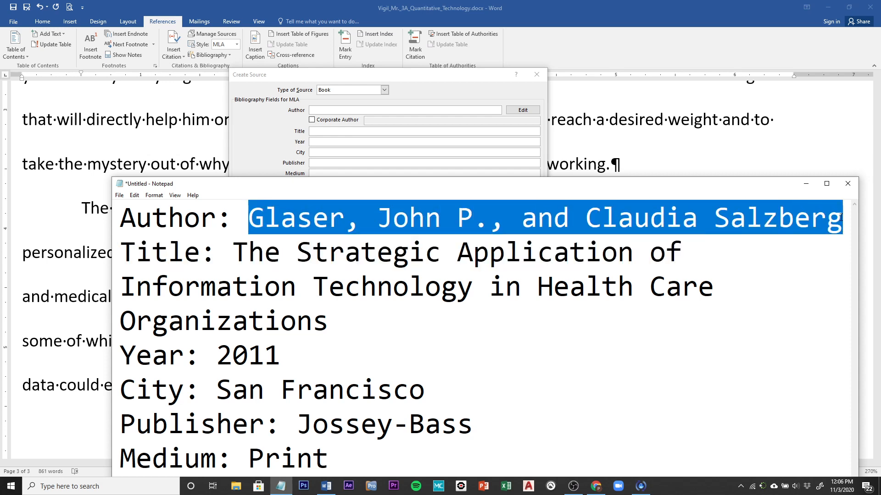
{"action": "left_click", "coordinate": [322, 110]}
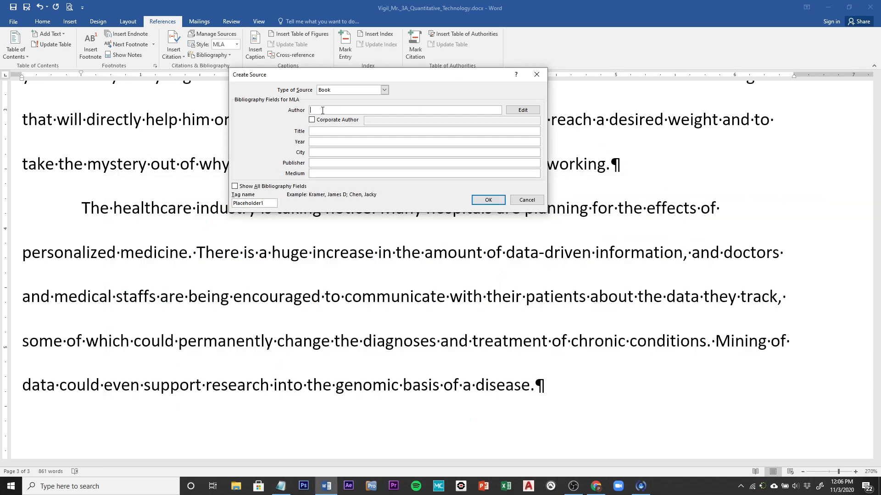
{"action": "key", "text": "ctrl+v"}
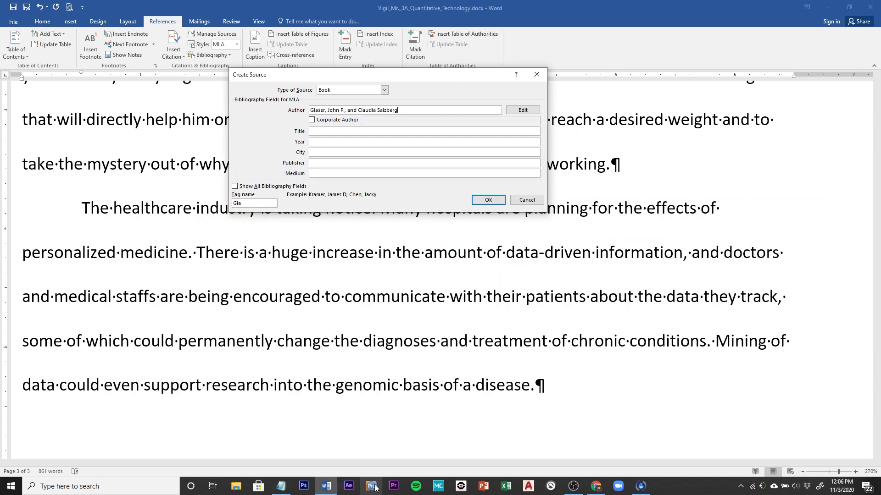
Copy the title "The Strategic Application of Information Technology in Health Care Organizations" from the notes into the source's Title field.
{"action": "left_click", "coordinate": [281, 486]}
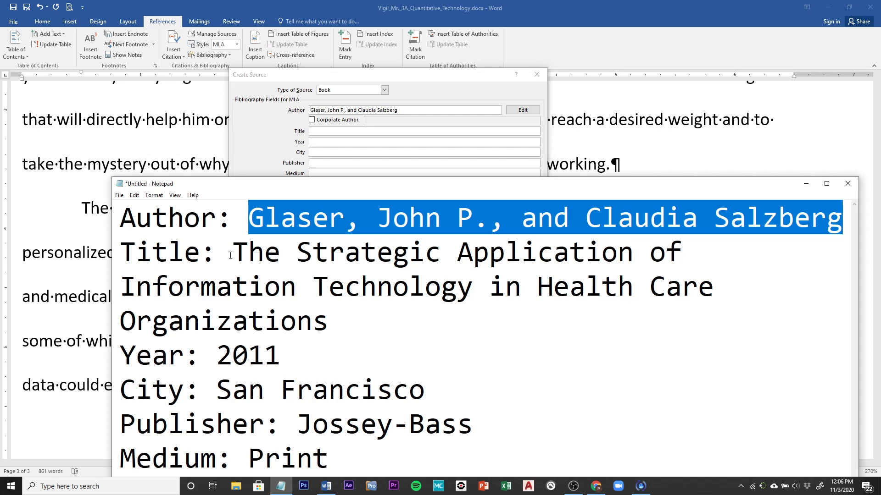
{"action": "left_click_drag", "start_coordinate": [232, 253], "coordinate": [326, 313]}
{"action": "key", "text": "ctrl+c"}
{"action": "left_click", "coordinate": [320, 130]}
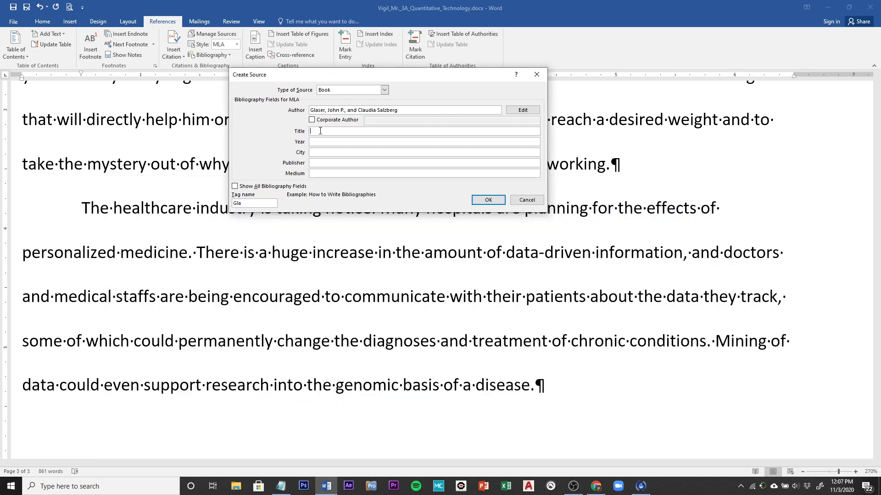
{"action": "key", "text": "ctrl+v"}
Set the book source's year to 2011 and its city to San Francisco.
{"action": "left_click", "coordinate": [315, 142]}
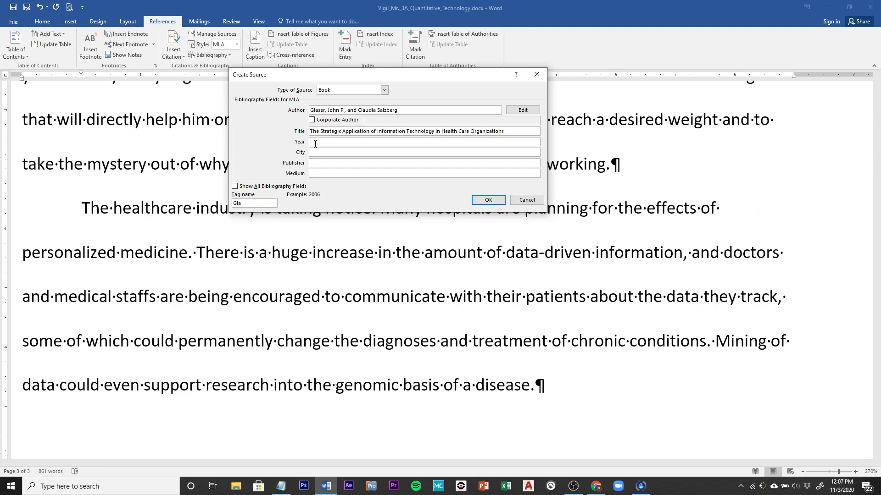
{"action": "type", "text": "2011"}
{"action": "left_click", "coordinate": [314, 153]}
{"action": "type", "text": "San Frans"}
{"action": "key", "text": "BackSpace"}
{"action": "type", "text": "cisco"}
Enter Jossey-Bass as the publisher and Print as the medium, and save the book source to insert its citation.
{"action": "left_click", "coordinate": [315, 163]}
{"action": "type", "text": "Jossey-"}
{"action": "left_click", "coordinate": [285, 488]}
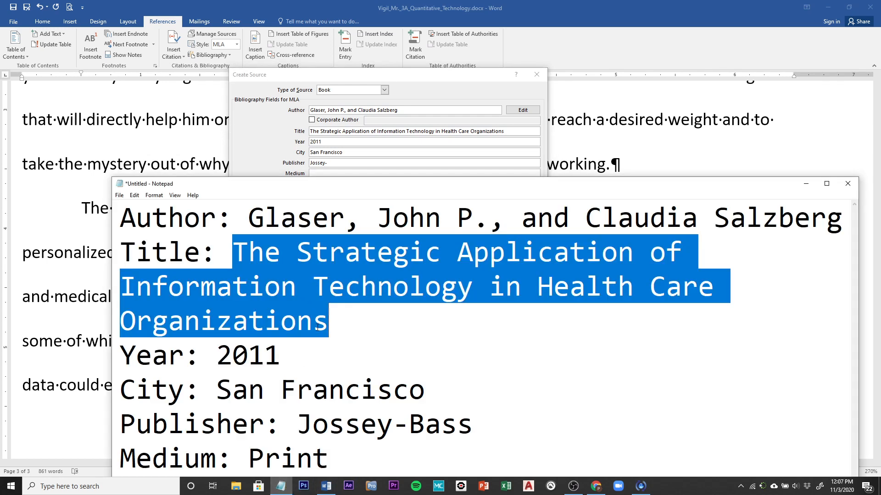
{"action": "left_click", "coordinate": [339, 163]}
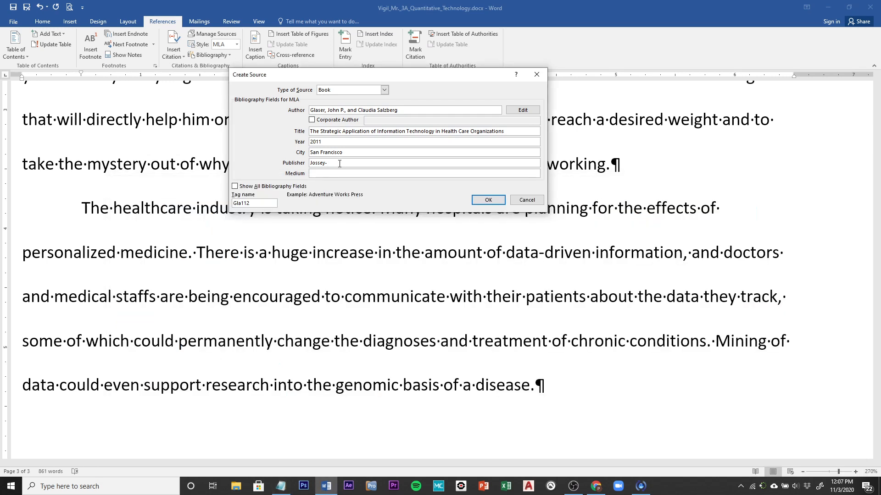
{"action": "type", "text": "Bass"}
{"action": "key", "text": "Tab"}
{"action": "type", "text": "Print"}
{"action": "left_click", "coordinate": [488, 200]}
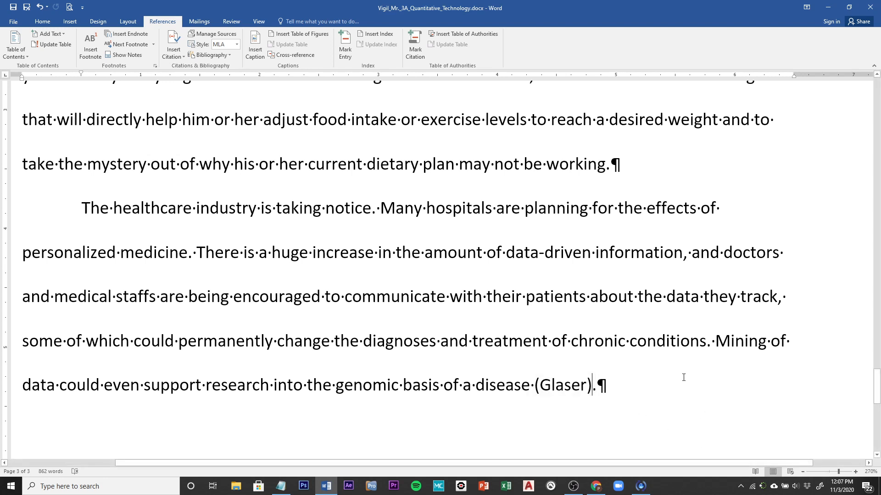
Edit the new citation at the end of the last paragraph to add page number 28.
{"action": "left_click", "coordinate": [555, 385]}
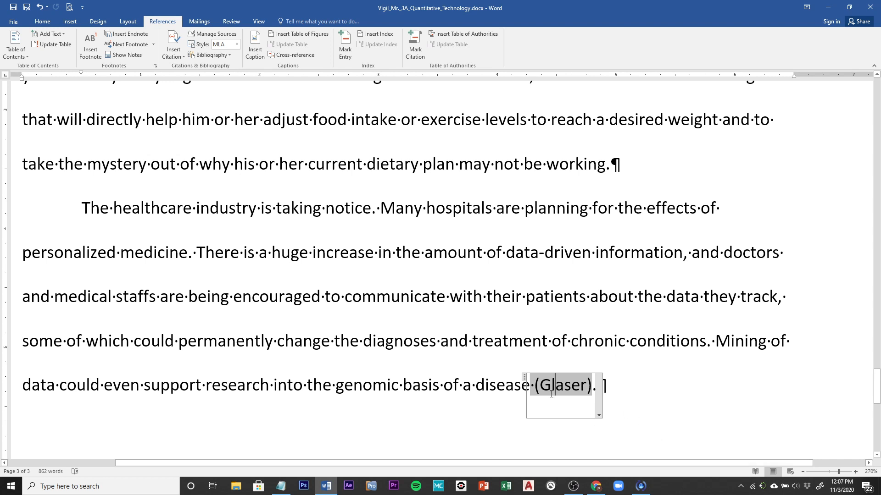
{"action": "left_click", "coordinate": [599, 408]}
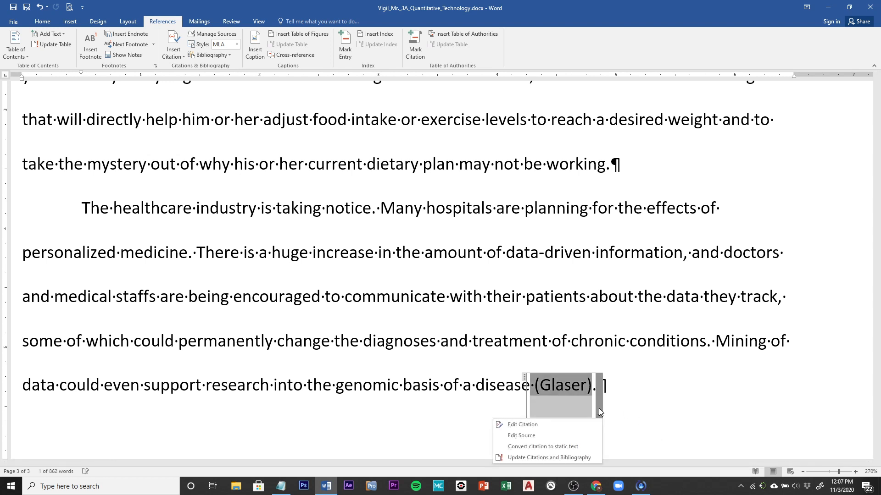
{"action": "left_click", "coordinate": [533, 426]}
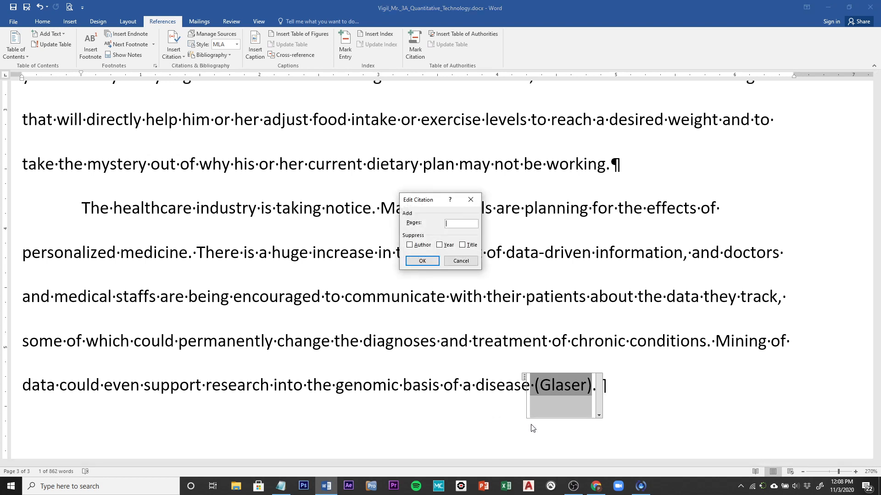
{"action": "left_click", "coordinate": [454, 224]}
{"action": "type", "text": "28"}
{"action": "left_click", "coordinate": [423, 260]}
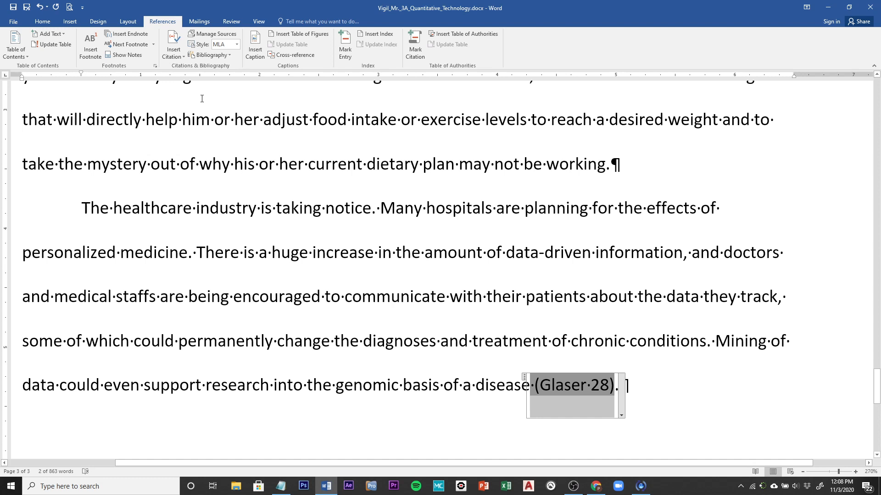
Review the master list and the document's current sources in the Source Manager, and close it.
{"action": "left_click", "coordinate": [212, 38]}
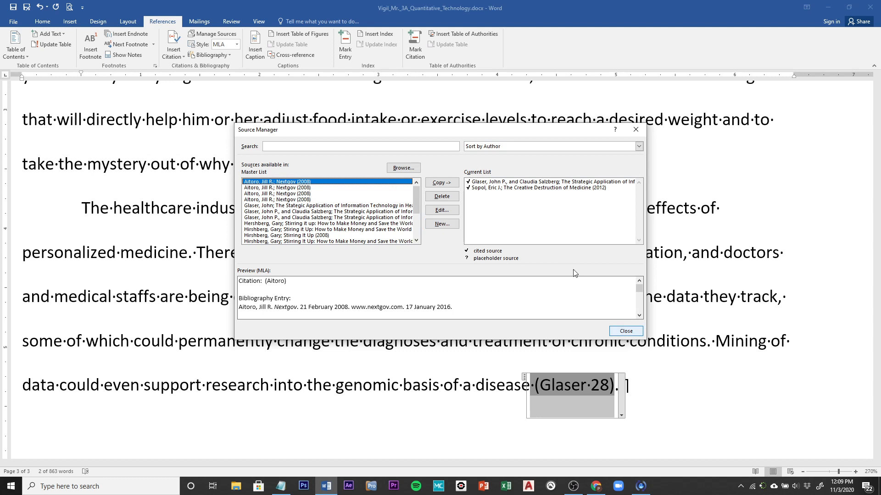
{"action": "left_click", "coordinate": [633, 332]}
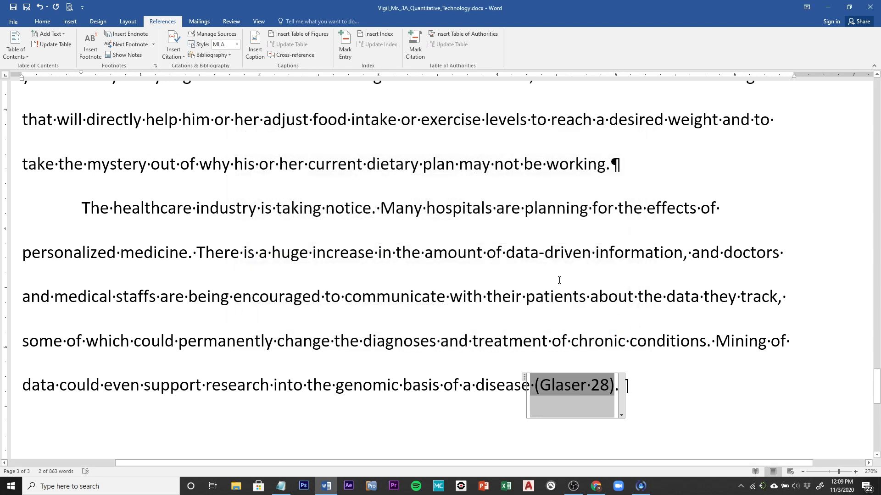
Begin a new citation source after "in the United States" in the page 2 obesity sentence, with Web site as its type.
{"action": "scroll", "coordinate": [560, 280], "scroll_direction": "up", "scroll_amount": 3}
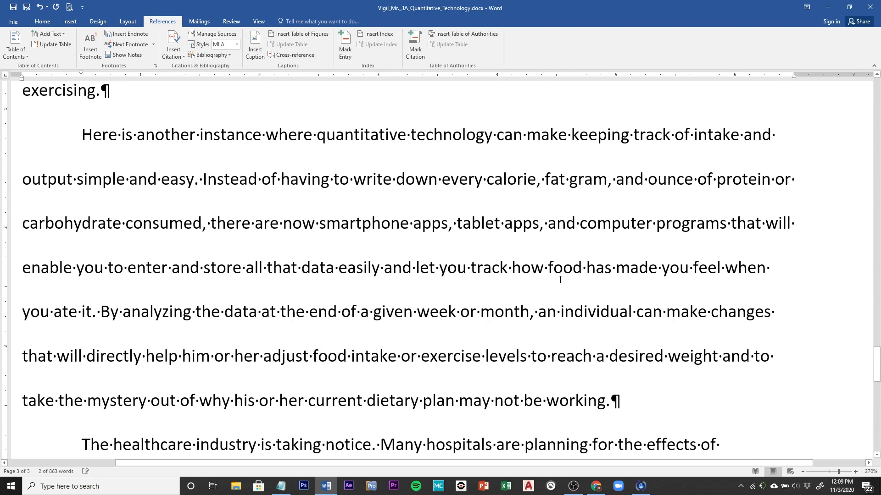
{"action": "scroll", "coordinate": [560, 280], "scroll_direction": "up", "scroll_amount": 6}
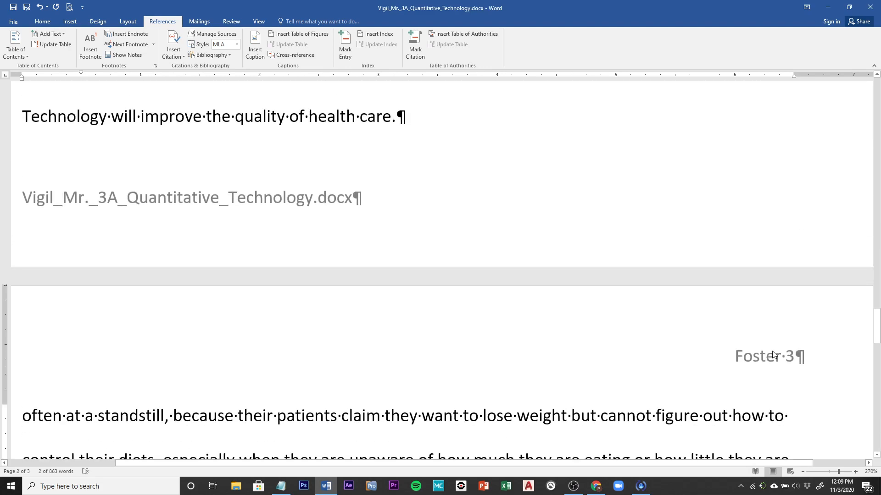
{"action": "scroll", "coordinate": [472, 240], "scroll_direction": "up", "scroll_amount": 6}
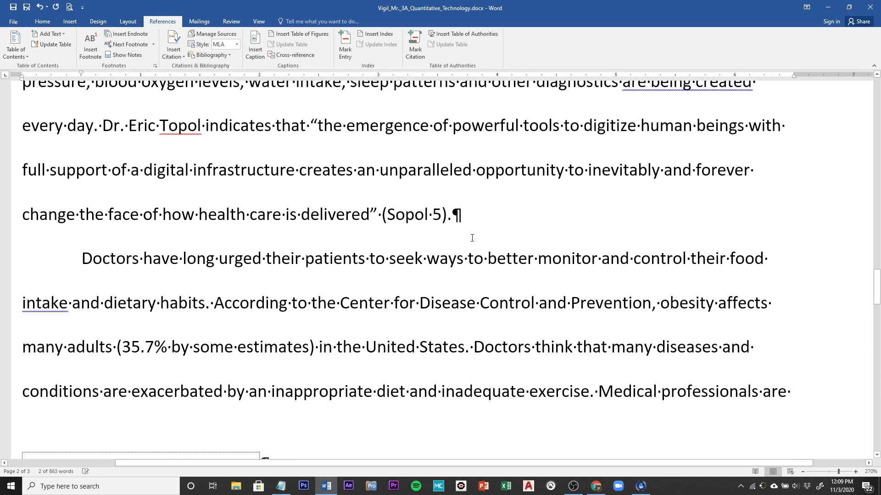
{"action": "scroll", "coordinate": [472, 238], "scroll_direction": "up", "scroll_amount": 1}
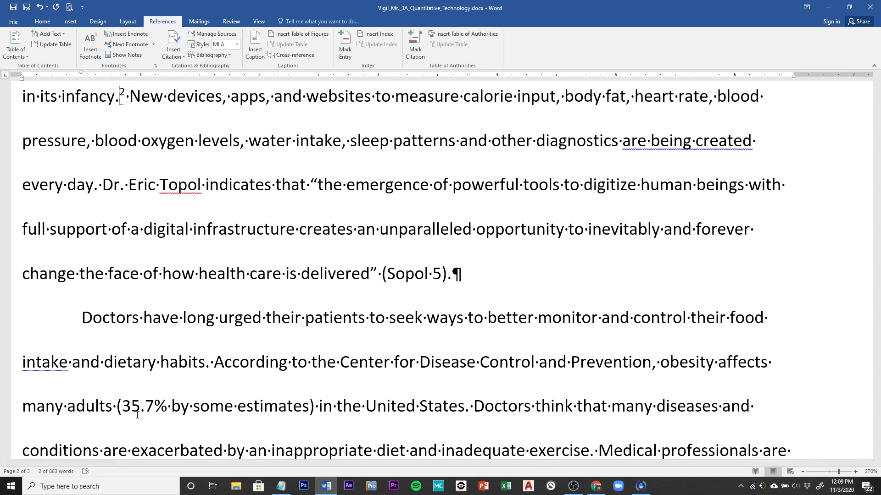
{"action": "left_click", "coordinate": [464, 406]}
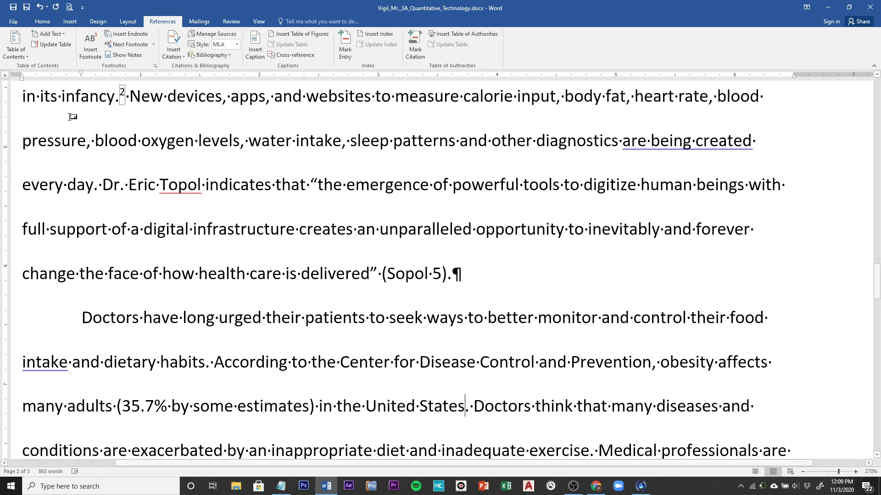
{"action": "left_click", "coordinate": [175, 42]}
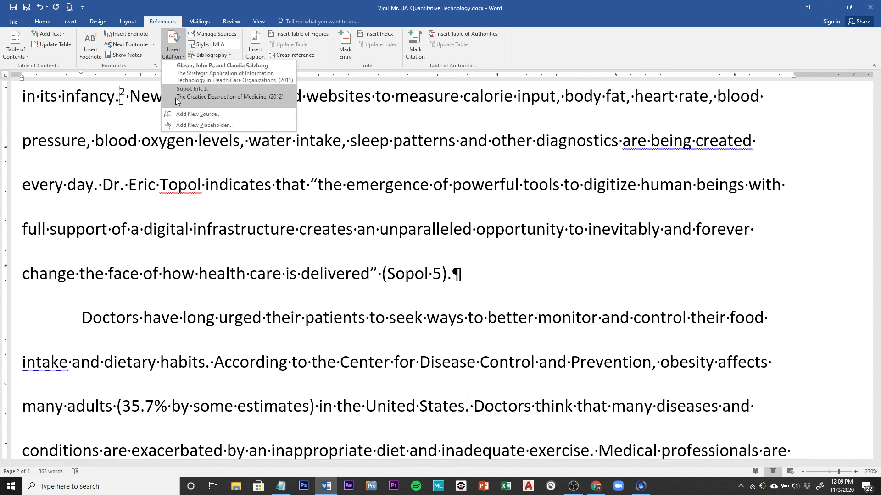
{"action": "left_click", "coordinate": [194, 114]}
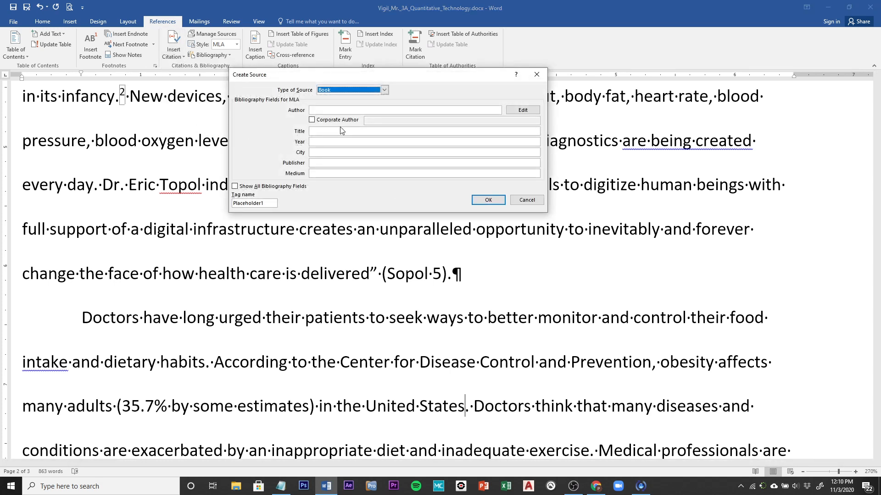
{"action": "left_click", "coordinate": [384, 90]}
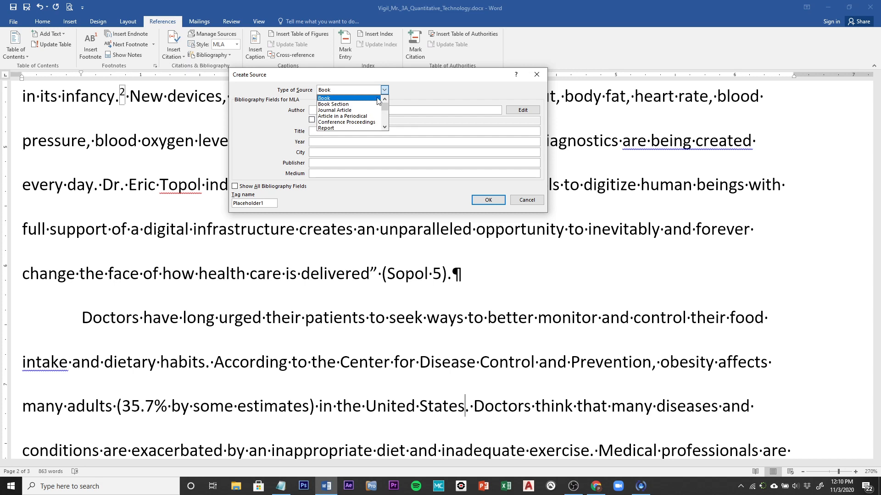
{"action": "left_click", "coordinate": [384, 128]}
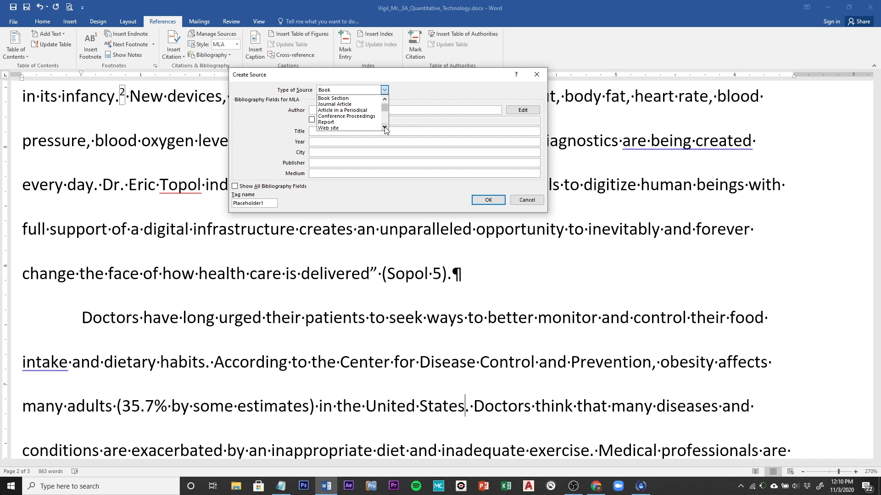
{"action": "left_click", "coordinate": [384, 128]}
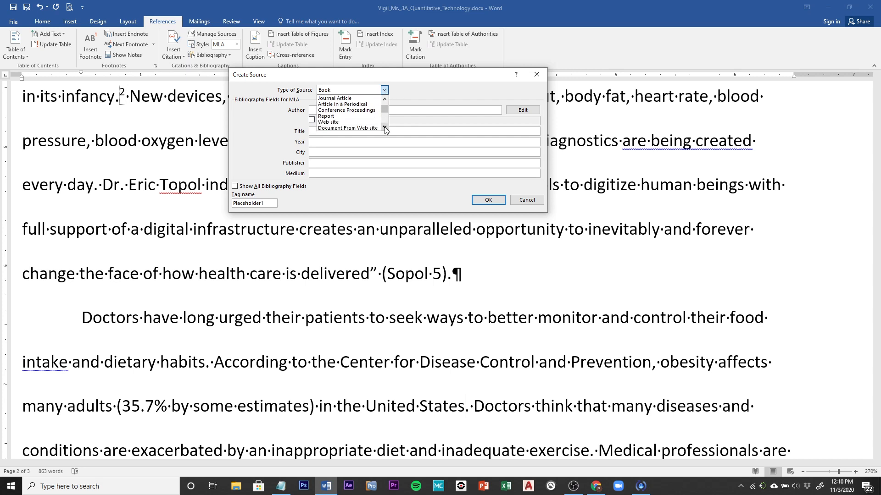
{"action": "left_click", "coordinate": [338, 123]}
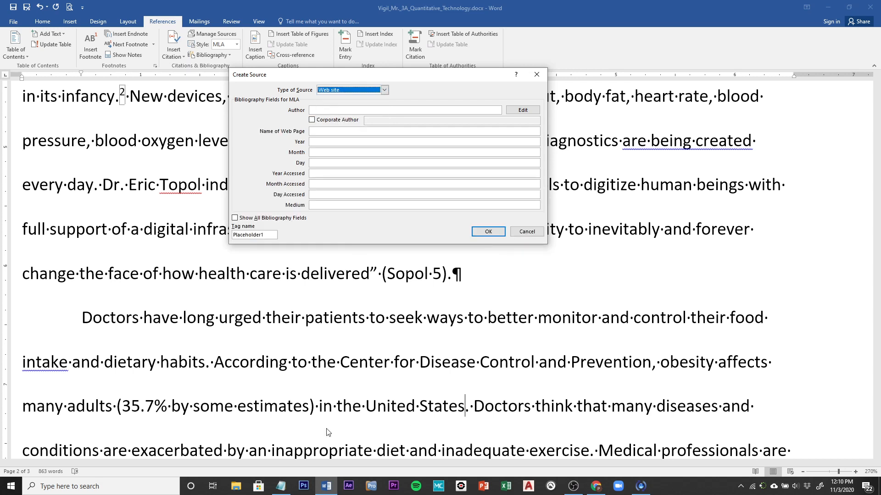
Switch to Notepad and replace the old book notes with an Author line giving the website author's name.
{"action": "left_click", "coordinate": [280, 488]}
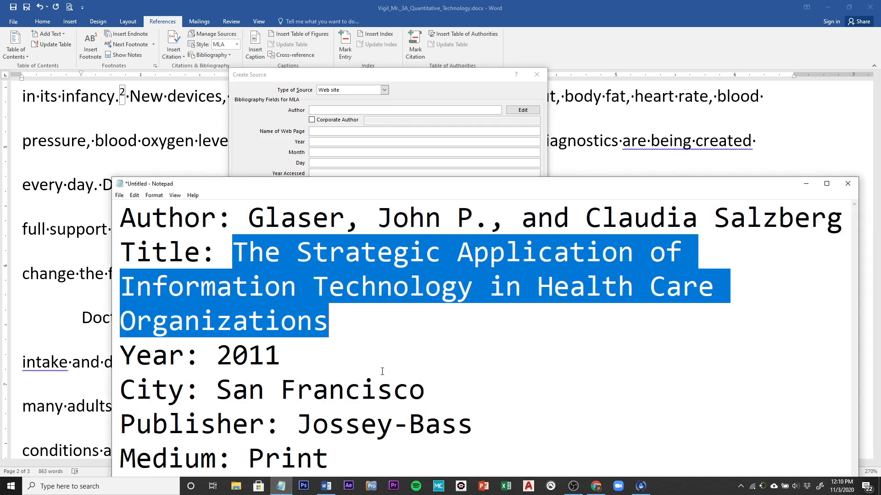
{"action": "left_click_drag", "start_coordinate": [329, 458], "coordinate": [119, 203]}
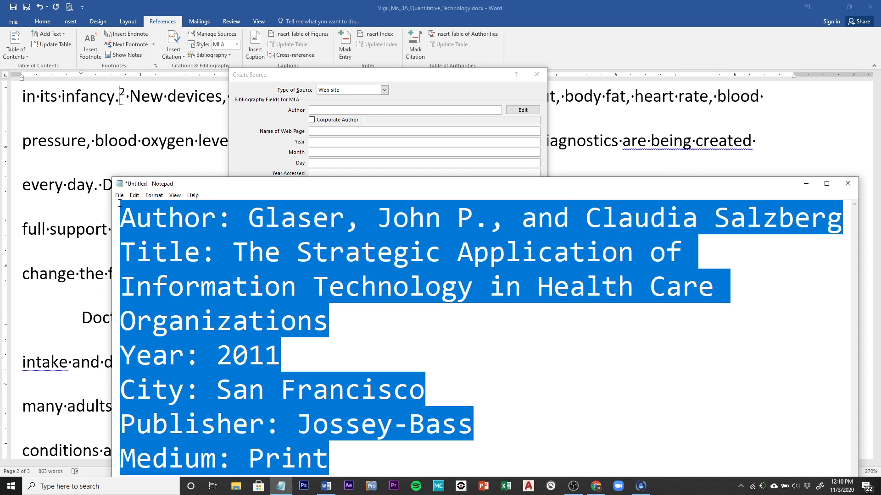
{"action": "type", "text": "Author:"}
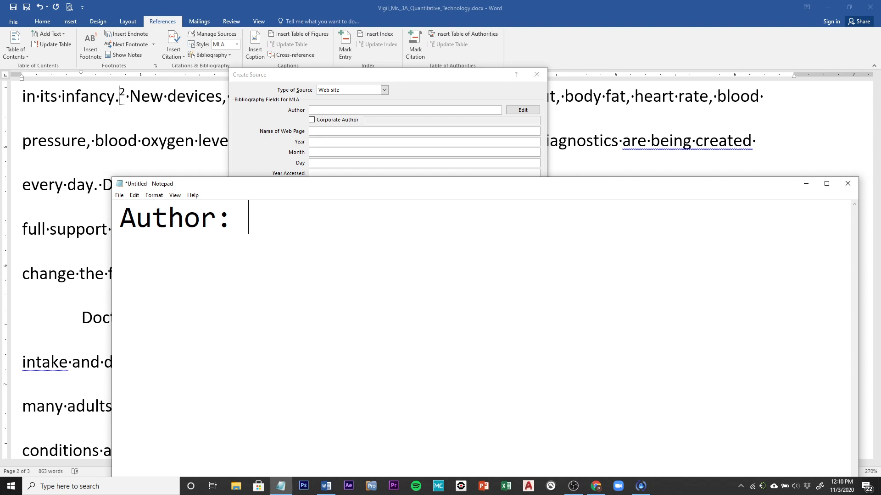
{"action": "type", "text": "Ogden"}
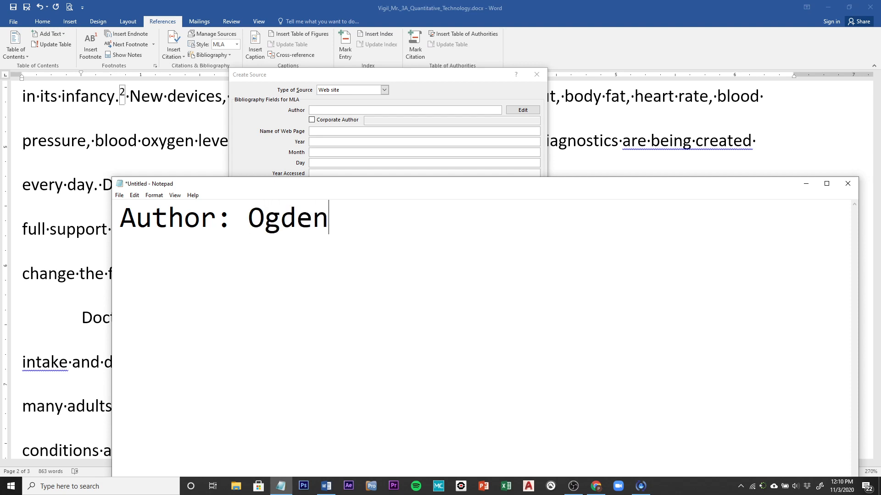
{"action": "type", "text": ", C.L."}
{"action": "key", "text": "Return"}
Add a line to the notes reading "Name of Web Page: NCHS Data Brief Number 82".
{"action": "type", "text": "Name o"}
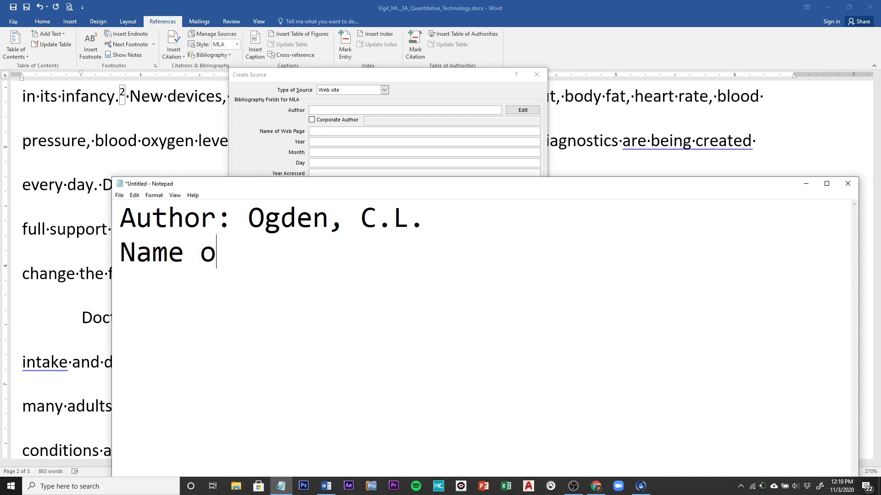
{"action": "type", "text": "f Web"}
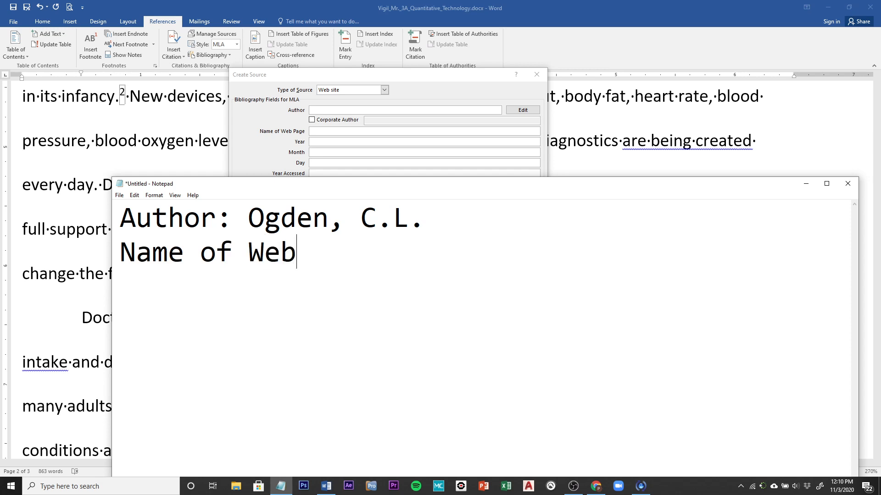
{"action": "type", "text": " Page"}
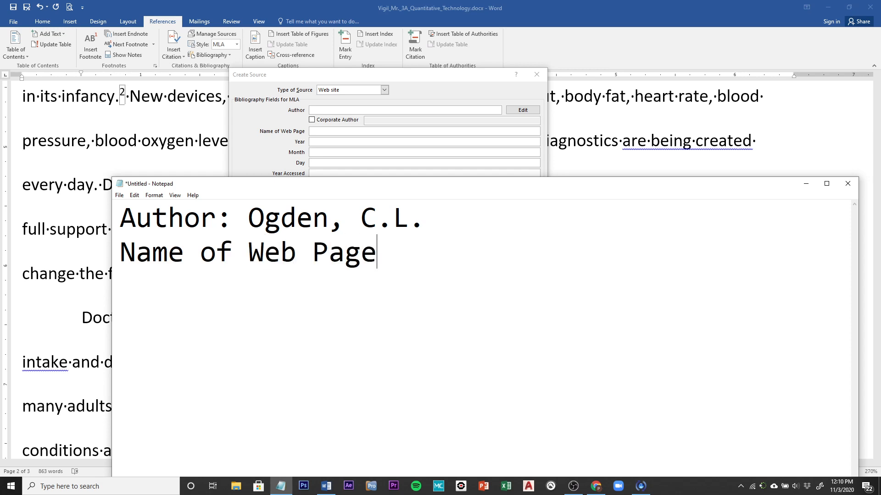
{"action": "type", "text": ": NCH"}
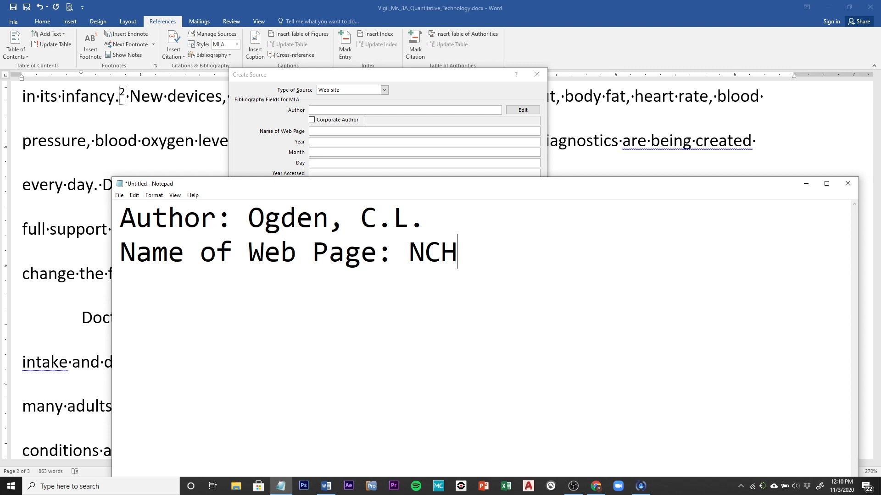
{"action": "type", "text": "S DA"}
{"action": "key", "text": "BackSpace"}
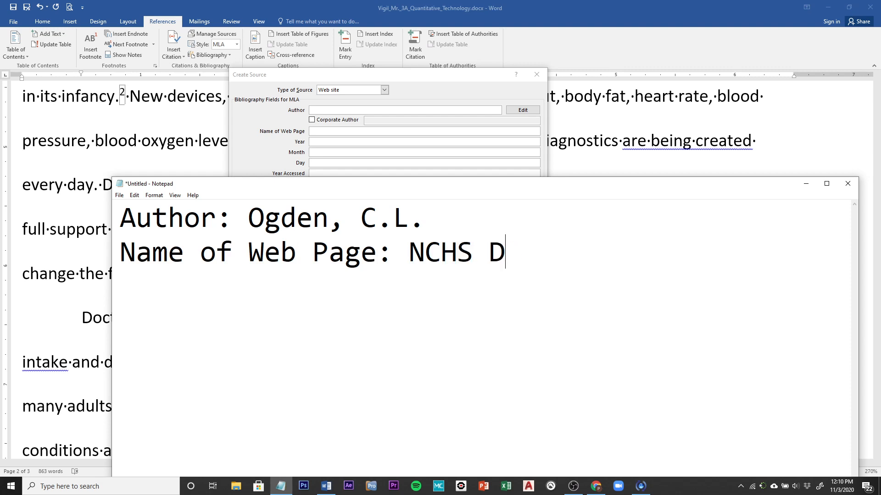
{"action": "type", "text": "ata B"}
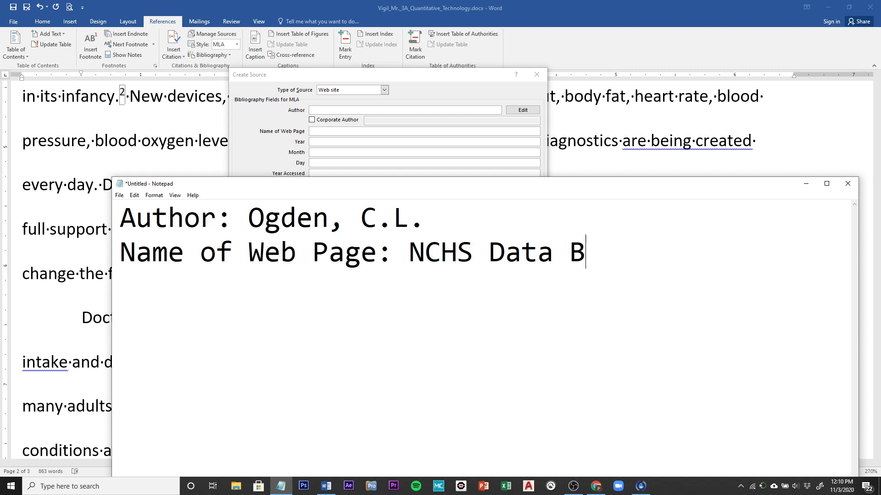
{"action": "type", "text": "rief Number "}
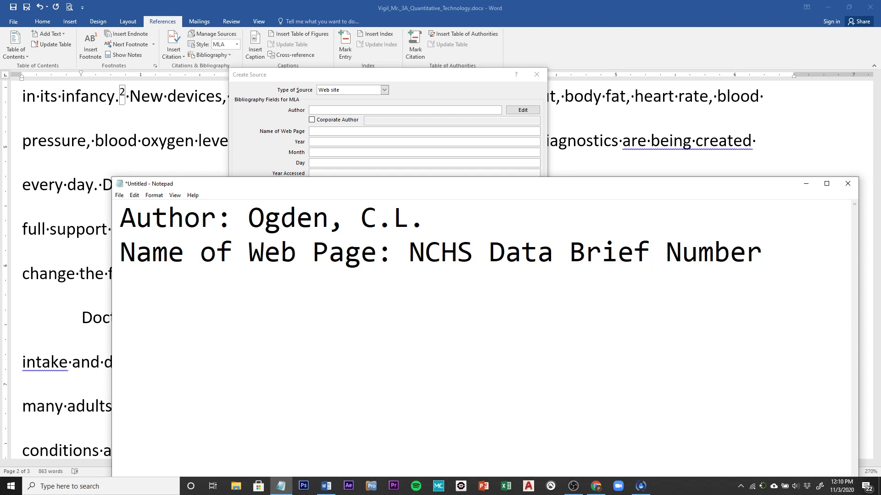
{"action": "type", "text": "82 "}
Add the publication date lines "Month: January" and "Day: 01" to the notes.
{"action": "type", "text": "Month"}
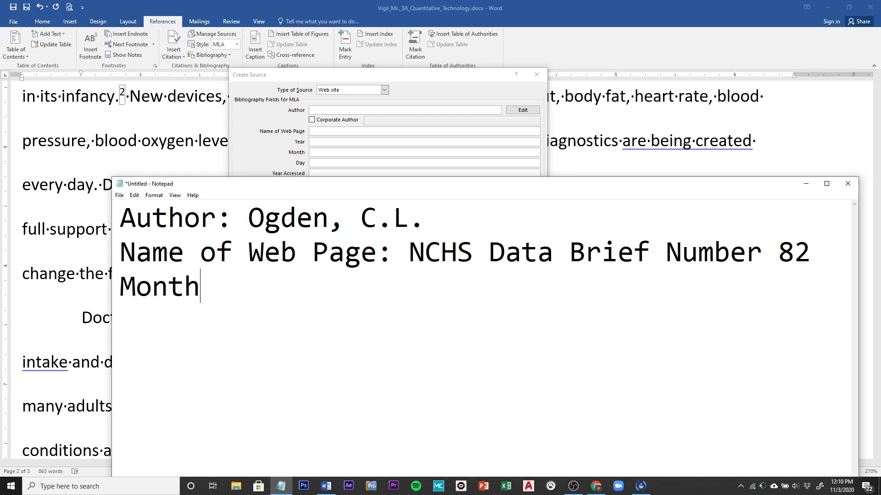
{"action": "type", "text": ": January"}
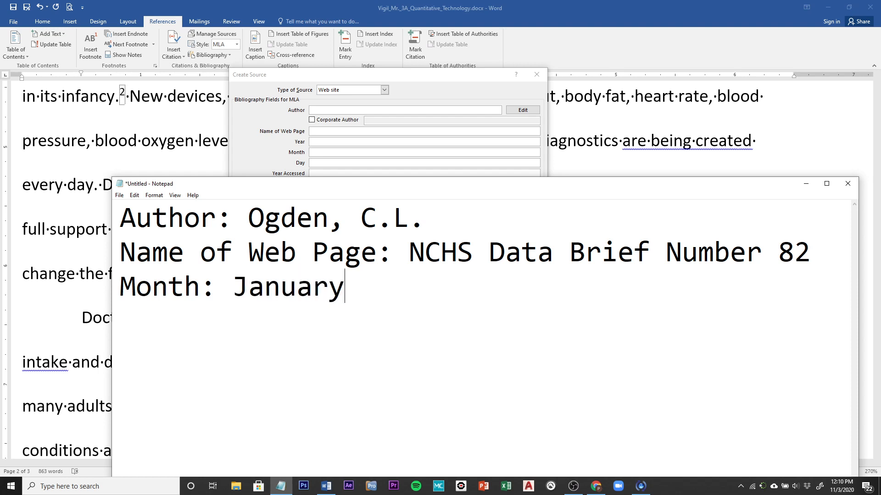
{"action": "key", "text": "Return"}
{"action": "type", "text": "Day: "}
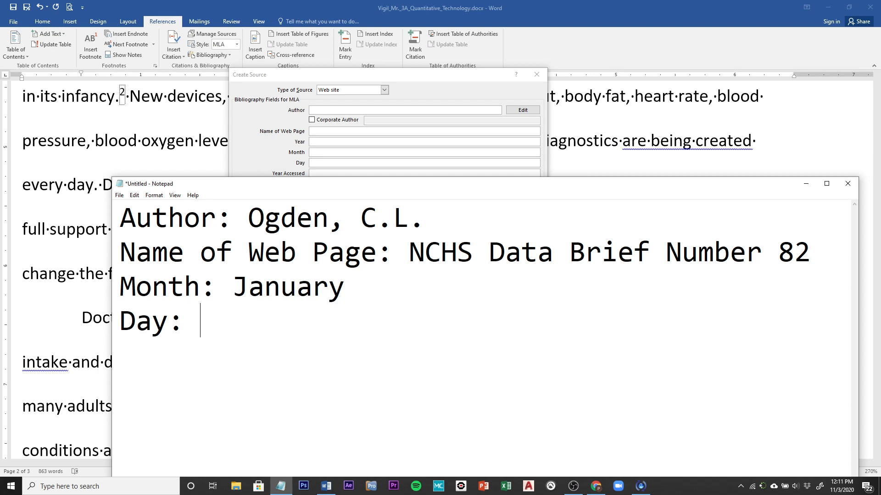
{"action": "type", "text": "01"}
{"action": "key", "text": "Return"}
Add the lines "Year Accessed: 2016" and "Month Accessed: January" to the notes.
{"action": "type", "text": "Yea"}
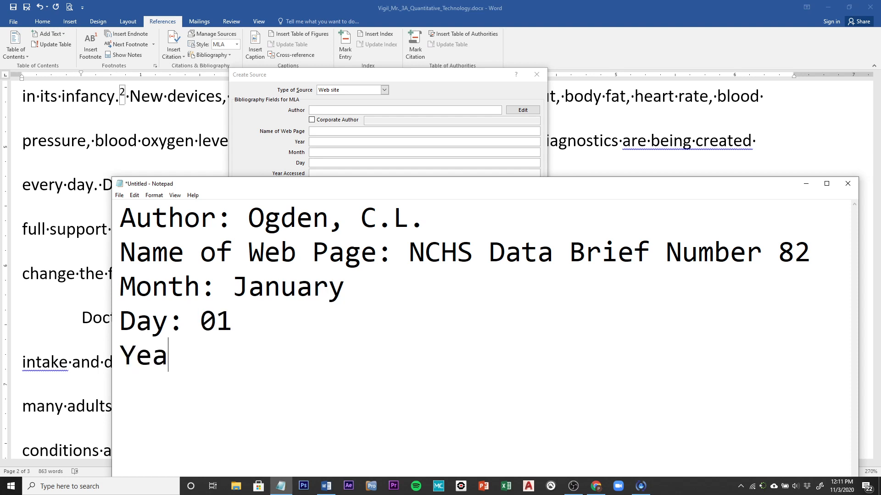
{"action": "type", "text": "r Ac"}
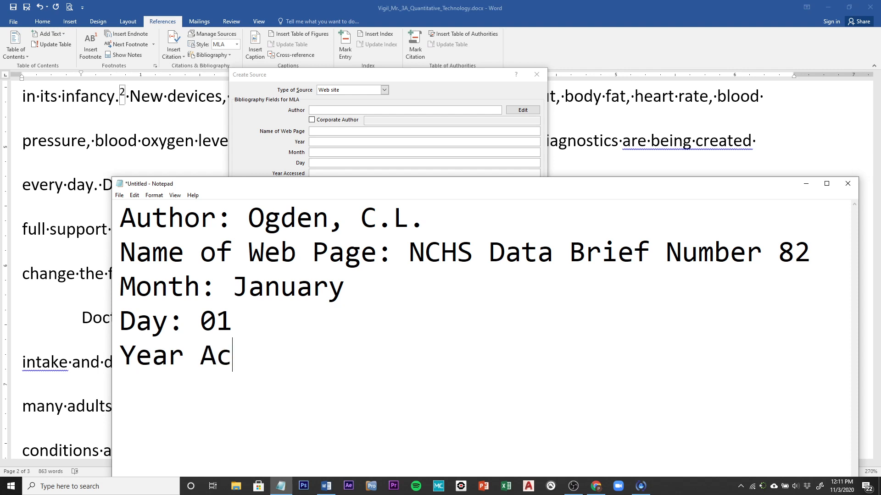
{"action": "type", "text": "cessed"}
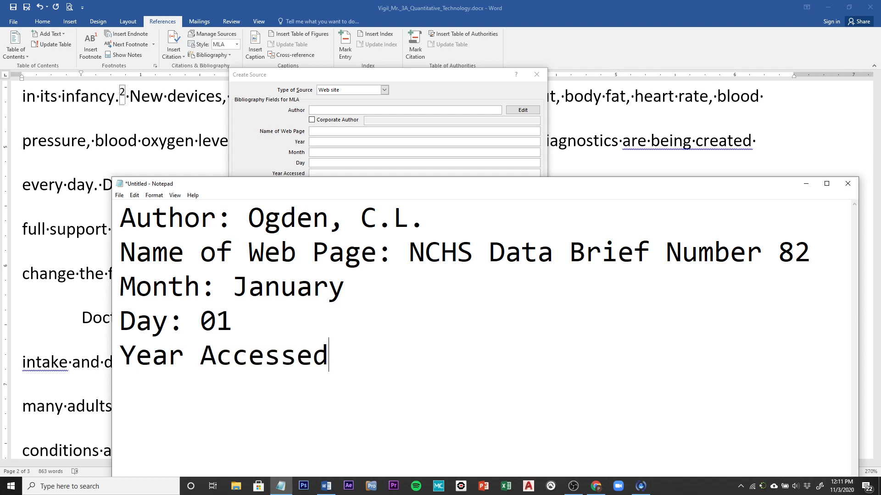
{"action": "type", "text": ": 2016"}
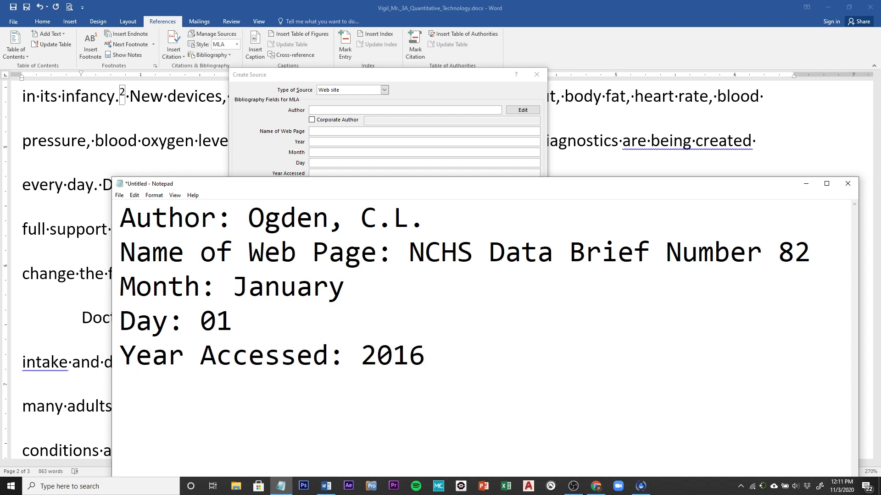
{"action": "key", "text": "Return"}
{"action": "type", "text": "Month "}
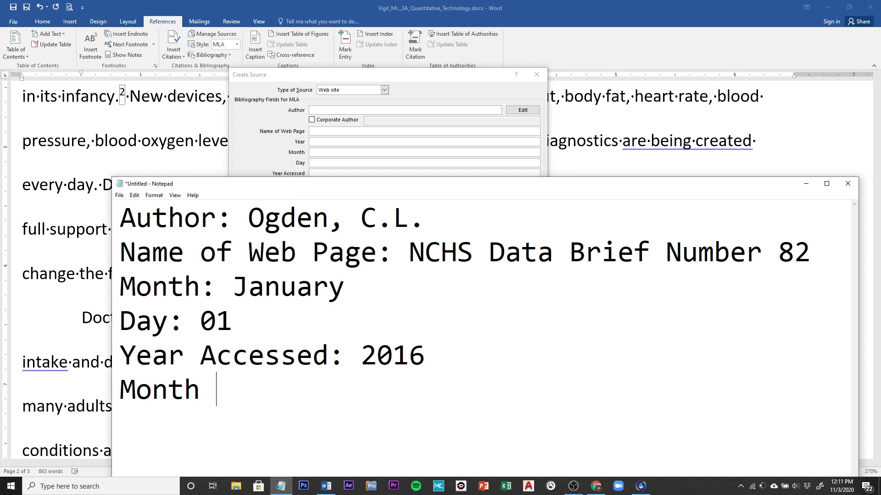
{"action": "type", "text": "Accessed: "}
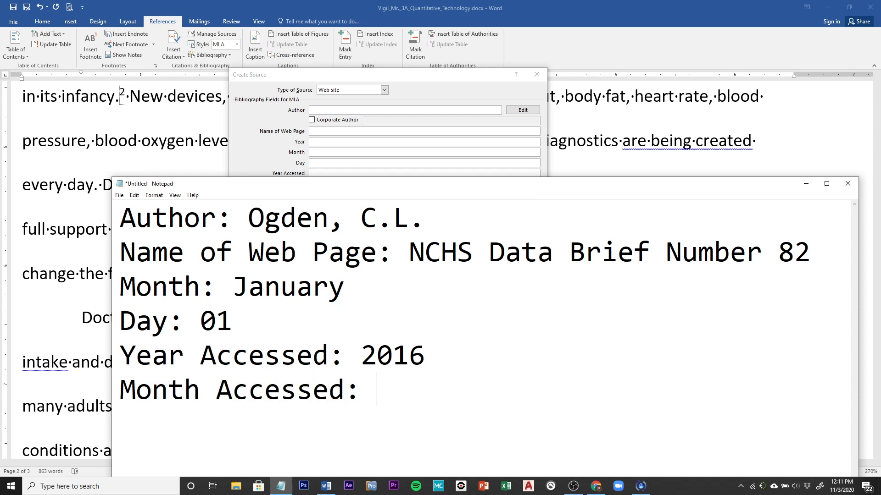
{"action": "type", "text": "January"}
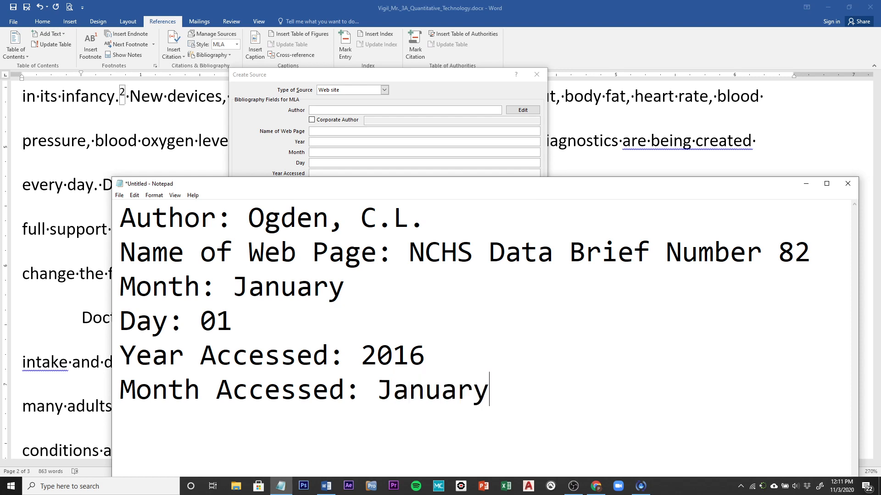
{"action": "key", "text": "Return"}
Complete the notes with the lines "Day Accessed: 17" and "Medium: Web".
{"action": "type", "text": "Day a"}
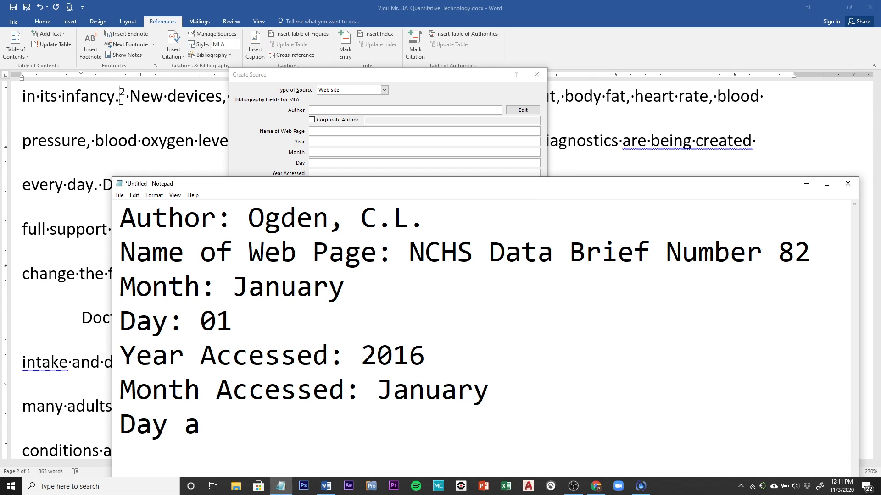
{"action": "key", "text": "BackSpace"}
{"action": "type", "text": "C"}
{"action": "key", "text": "BackSpace"}
{"action": "type", "text": "Accessed: "}
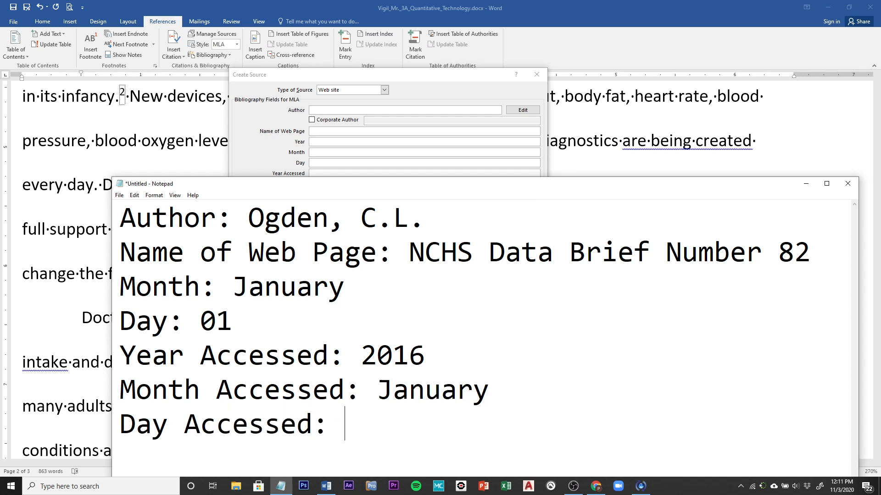
{"action": "type", "text": "17"}
{"action": "key", "text": "Return"}
{"action": "type", "text": "Medium"}
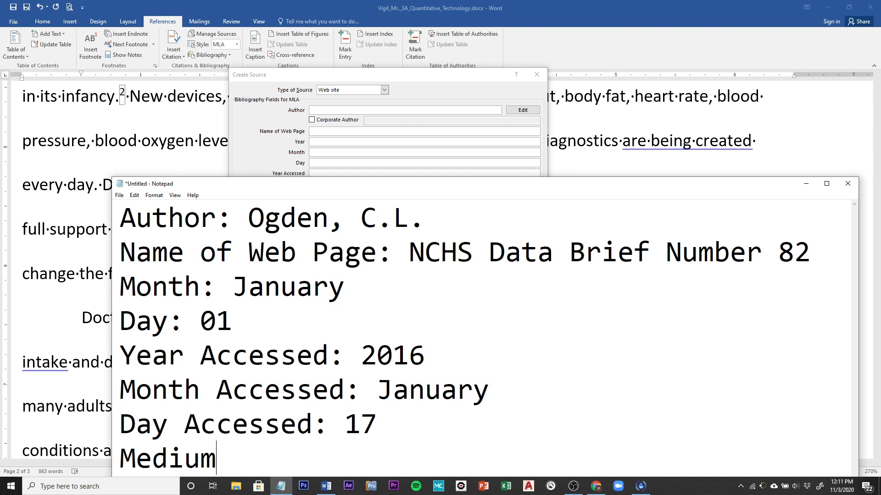
{"action": "type", "text": ": Web"}
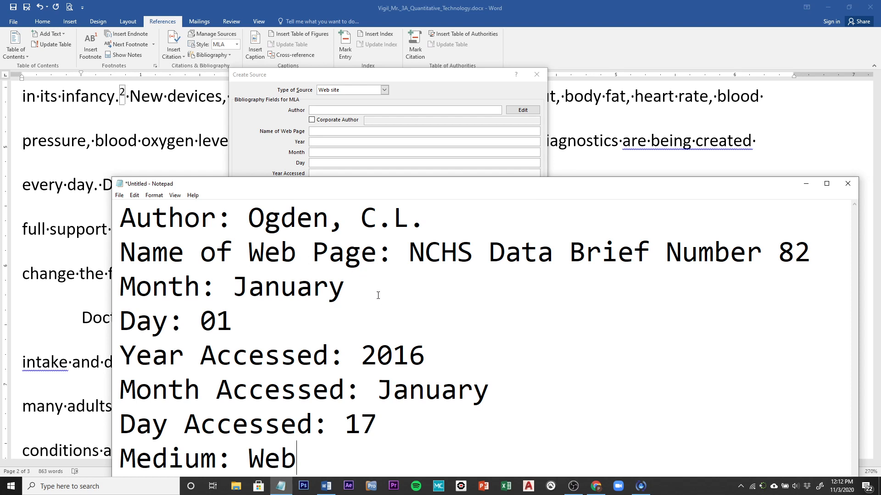
Copy the author's name from the Notepad notes into the Author field of the new Word website source.
{"action": "left_click", "coordinate": [344, 111]}
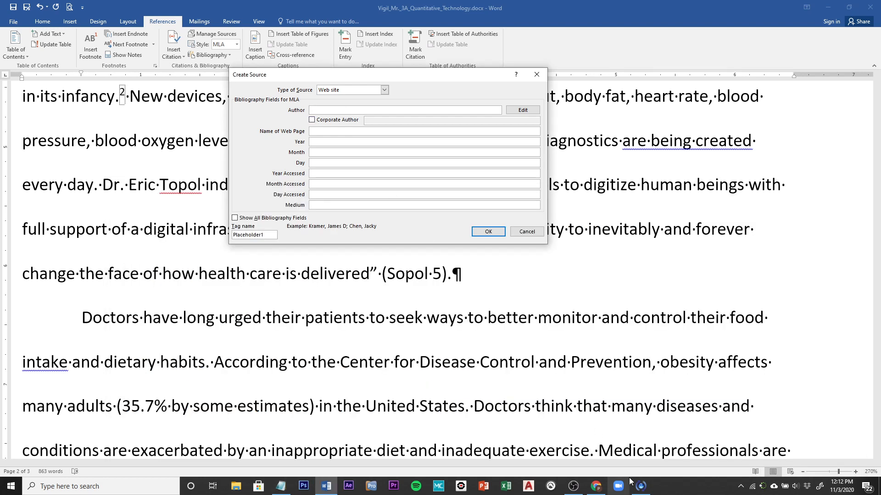
{"action": "left_click", "coordinate": [281, 488]}
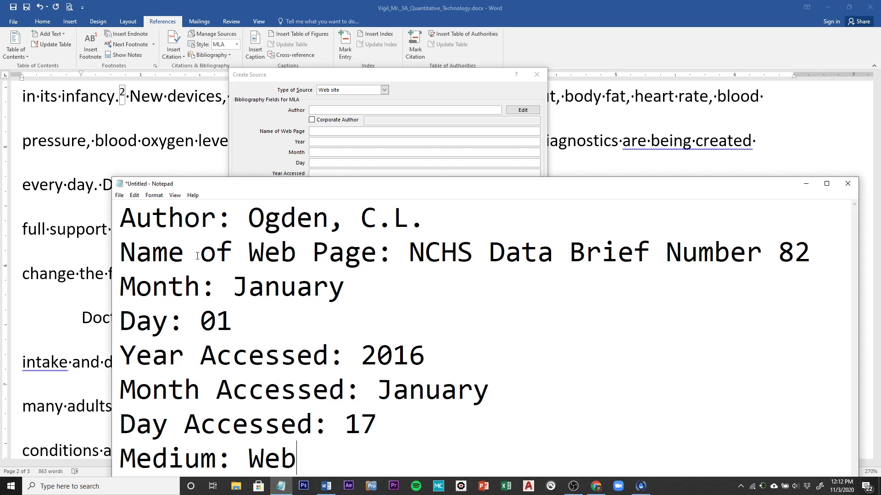
{"action": "left_click_drag", "start_coordinate": [248, 218], "coordinate": [422, 214]}
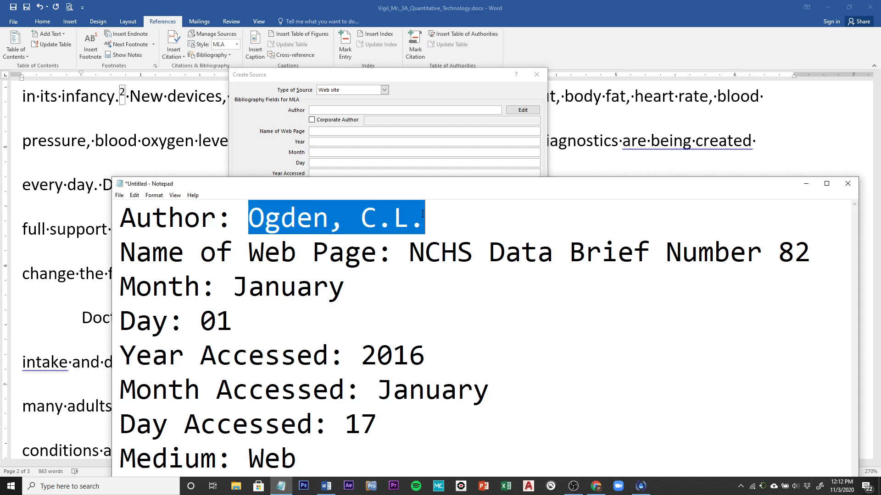
{"action": "key", "text": "ctrl+c"}
{"action": "left_click", "coordinate": [327, 111]}
{"action": "key", "text": "ctrl+v"}
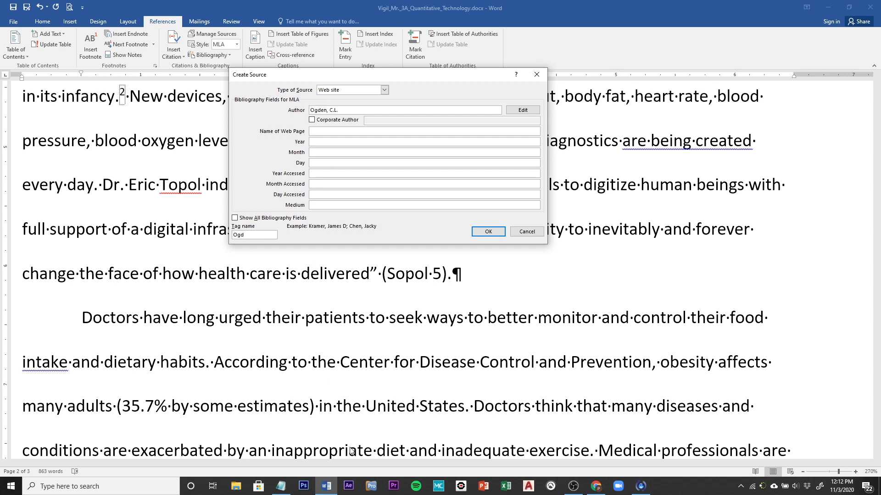
Copy "NCHS Data Brief Number 82" from the Notepad notes into the source's Name of Web Page field in Word.
{"action": "left_click", "coordinate": [281, 486]}
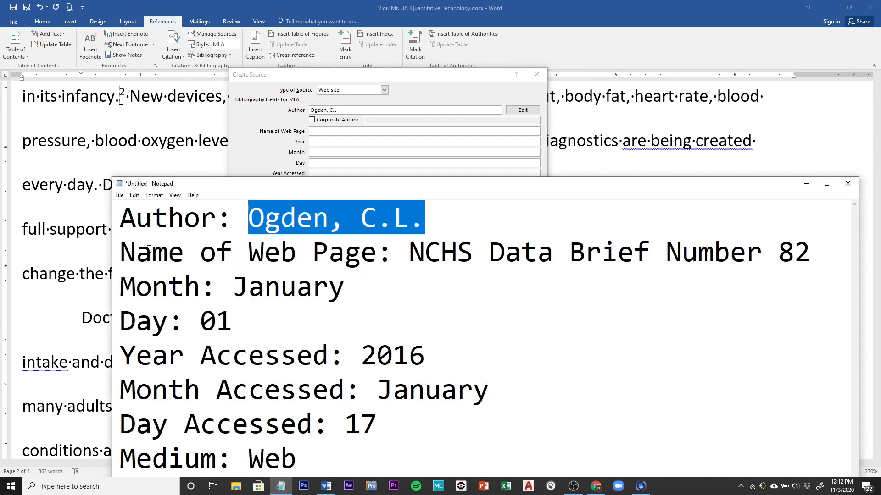
{"action": "left_click_drag", "start_coordinate": [410, 253], "coordinate": [807, 244]}
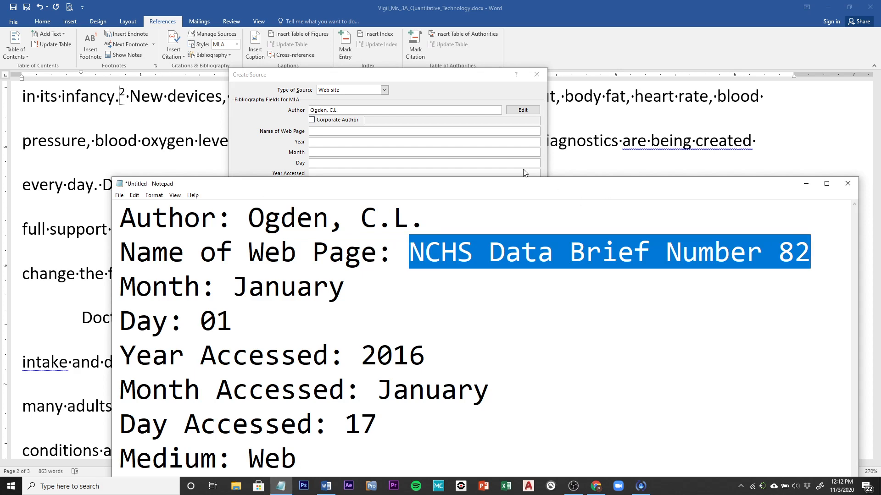
{"action": "left_click", "coordinate": [342, 132]}
{"action": "key", "text": "ctrl+v"}
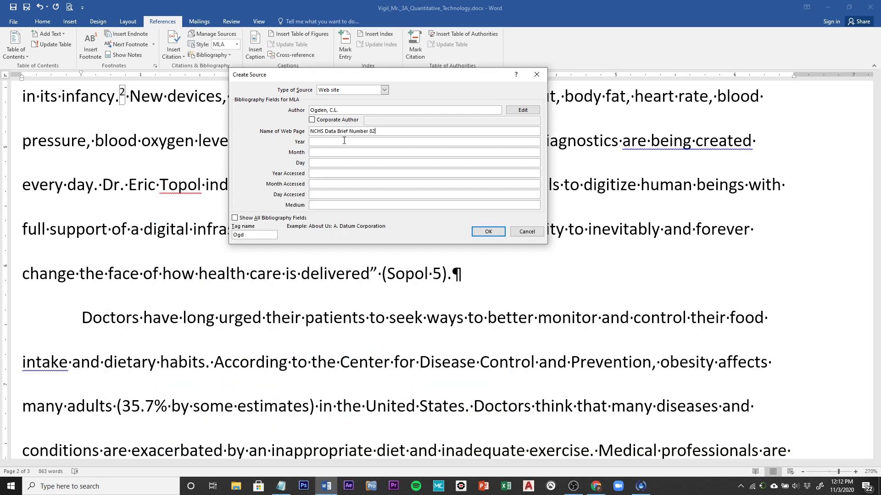
Set the website source's publication date to year 2016, month January and day 01.
{"action": "left_click", "coordinate": [285, 492]}
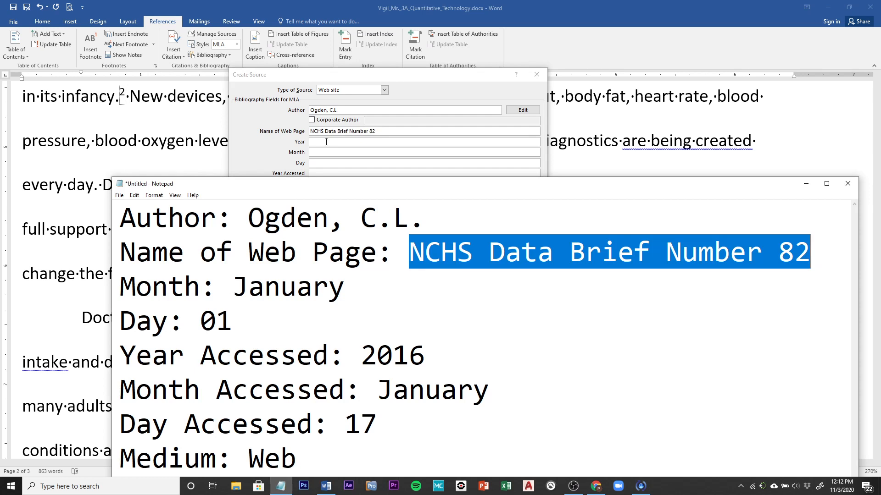
{"action": "left_click", "coordinate": [326, 142]}
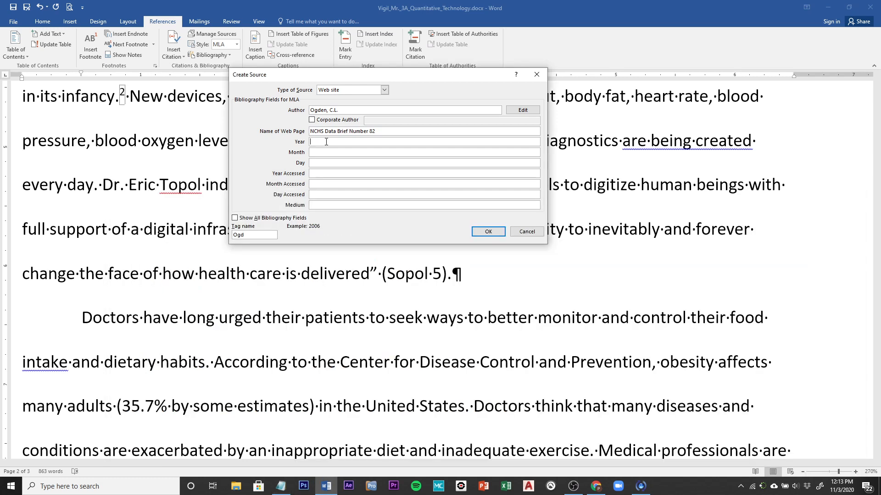
{"action": "type", "text": "2016"}
{"action": "left_click", "coordinate": [319, 151]}
{"action": "type", "text": "jan"}
{"action": "key", "text": "BackSpace"}
{"action": "key", "text": "BackSpace"}
{"action": "key", "text": "BackSpace"}
{"action": "type", "text": "January"}
{"action": "key", "text": "Tab"}
{"action": "type", "text": "01"}
Add the line "Year: 2012" below the web page name in the Notepad notes.
{"action": "left_click", "coordinate": [318, 175]}
{"action": "left_click", "coordinate": [281, 490]}
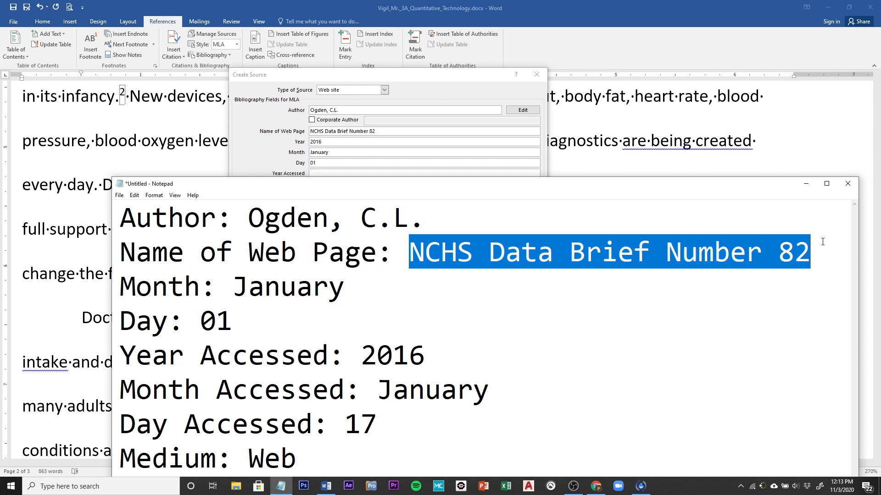
{"action": "left_click", "coordinate": [831, 253]}
{"action": "key", "text": "Return"}
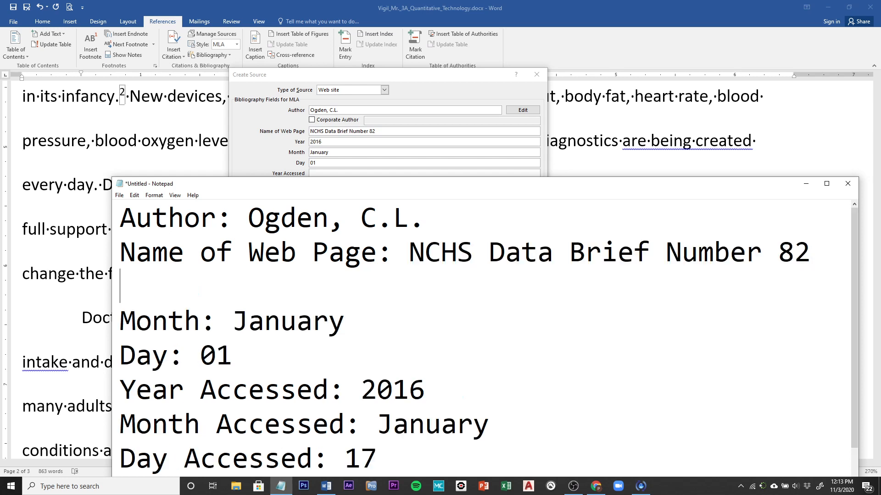
{"action": "type", "text": "Year: "}
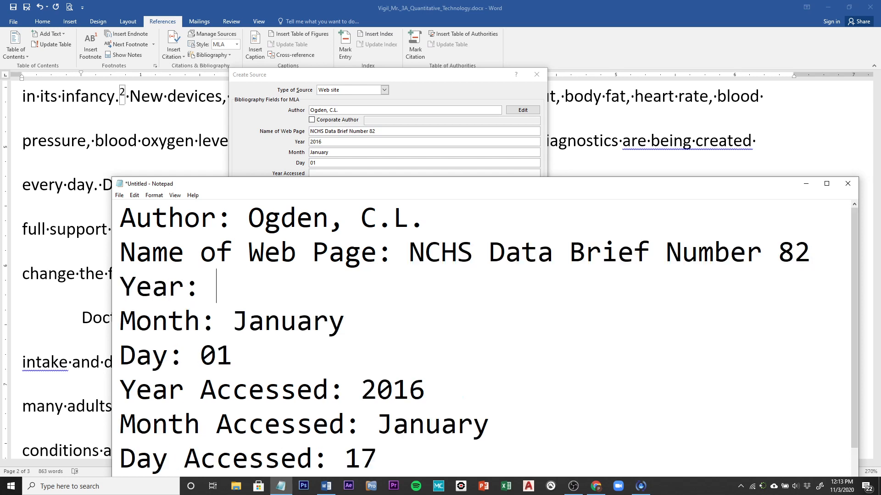
{"action": "type", "text": "2012"}
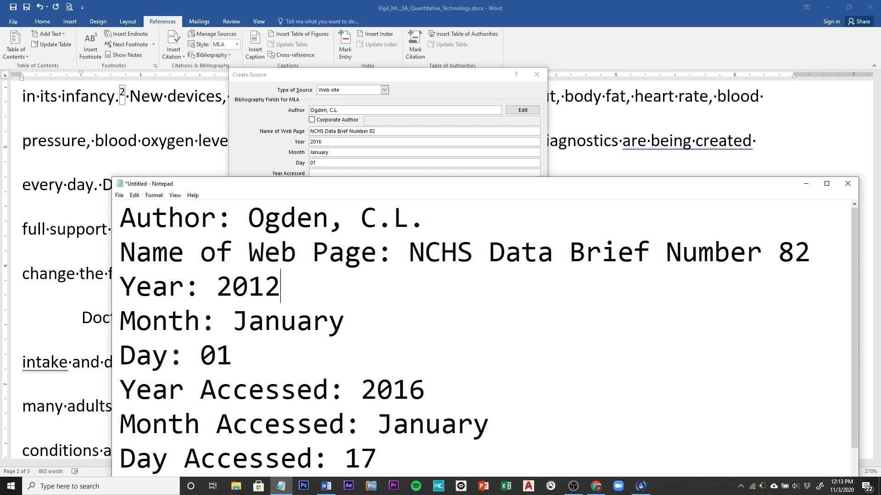
In the Word website source, set the publication year to 2012 and the access date to year 2016, month January, day 17.
{"action": "left_click", "coordinate": [328, 141]}
{"action": "type", "text": "2012"}
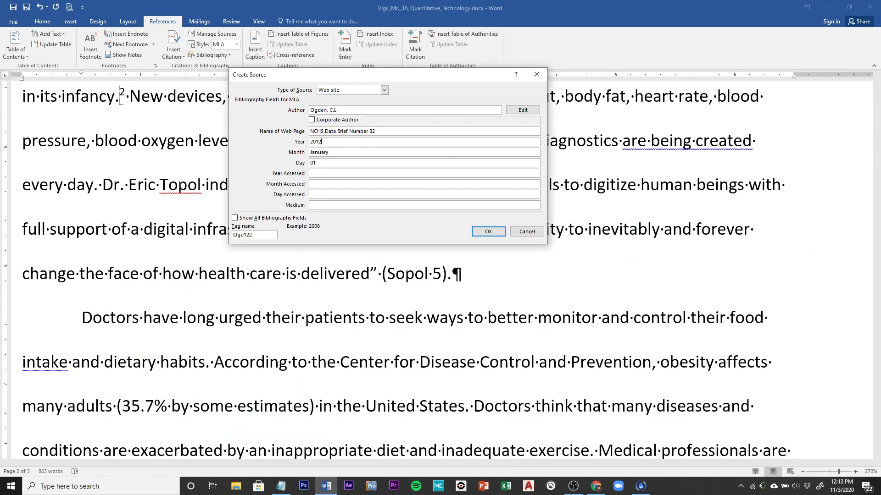
{"action": "left_click", "coordinate": [322, 174]}
{"action": "type", "text": "2016"}
{"action": "left_click", "coordinate": [332, 184]}
{"action": "type", "text": "January"}
{"action": "left_click", "coordinate": [335, 194]}
{"action": "type", "text": "17"}
Set the website source's medium to Web and save the source to insert its citation.
{"action": "left_click", "coordinate": [287, 488]}
{"action": "scroll", "coordinate": [482, 381], "scroll_direction": "down", "scroll_amount": 1}
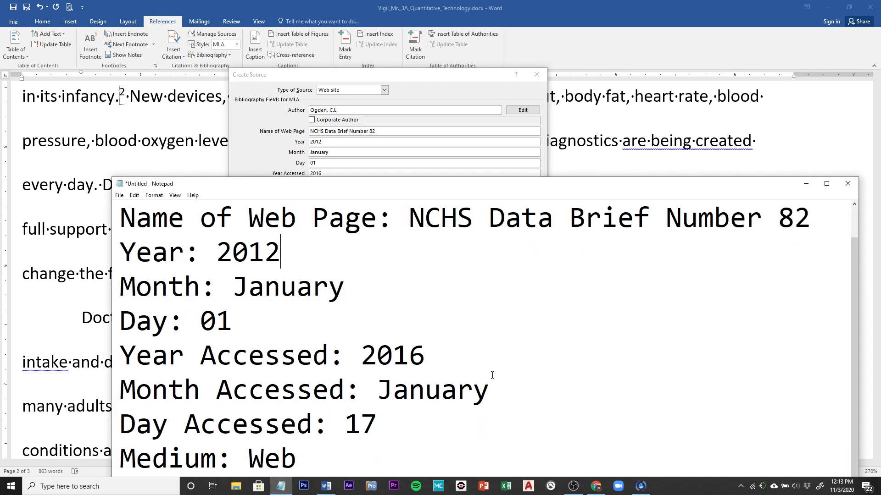
{"action": "left_click", "coordinate": [262, 155]}
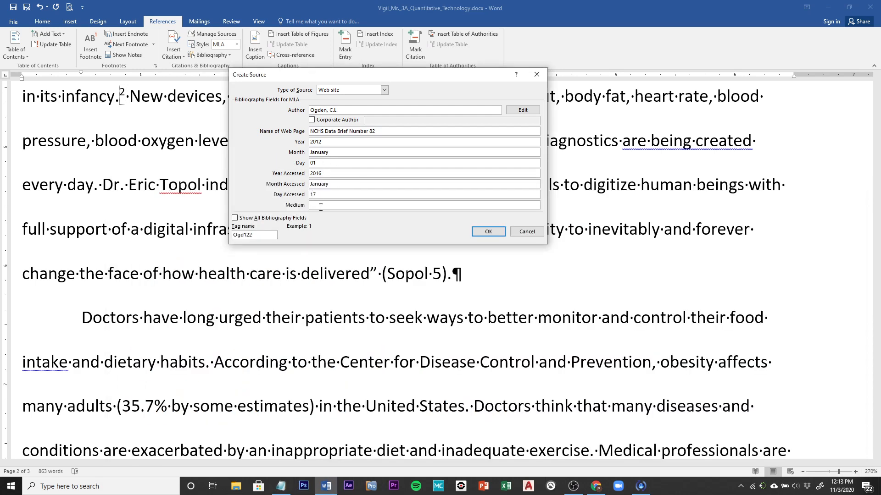
{"action": "left_click", "coordinate": [321, 207]}
{"action": "type", "text": "Web"}
{"action": "left_click", "coordinate": [472, 232]}
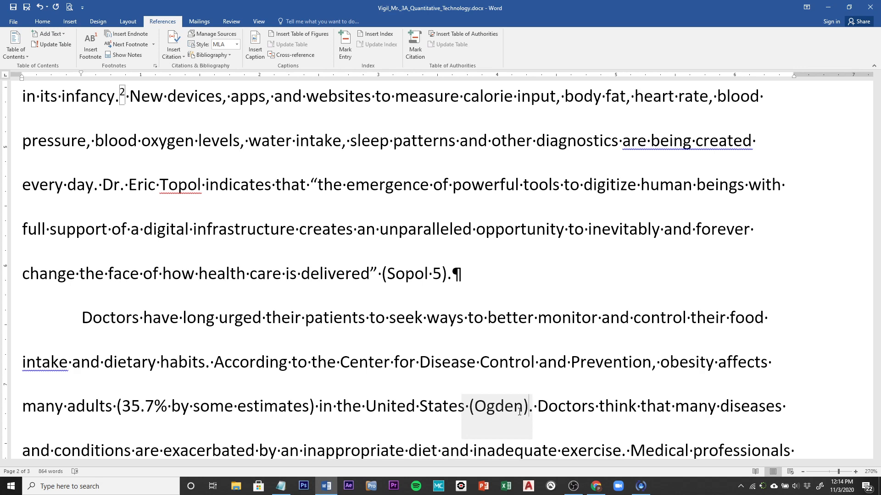
Place the insertion point at the end of the paper's last paragraph.
{"action": "scroll", "coordinate": [519, 412], "scroll_direction": "down", "scroll_amount": 3}
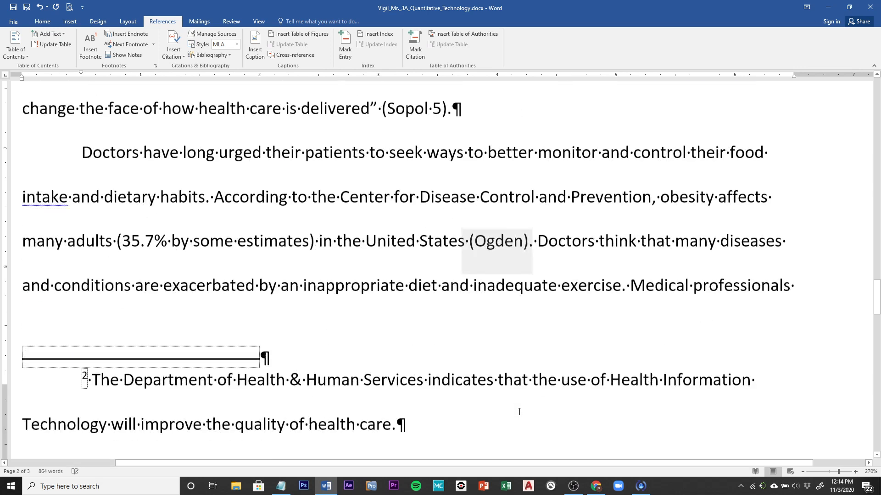
{"action": "scroll", "coordinate": [520, 412], "scroll_direction": "down", "scroll_amount": 10}
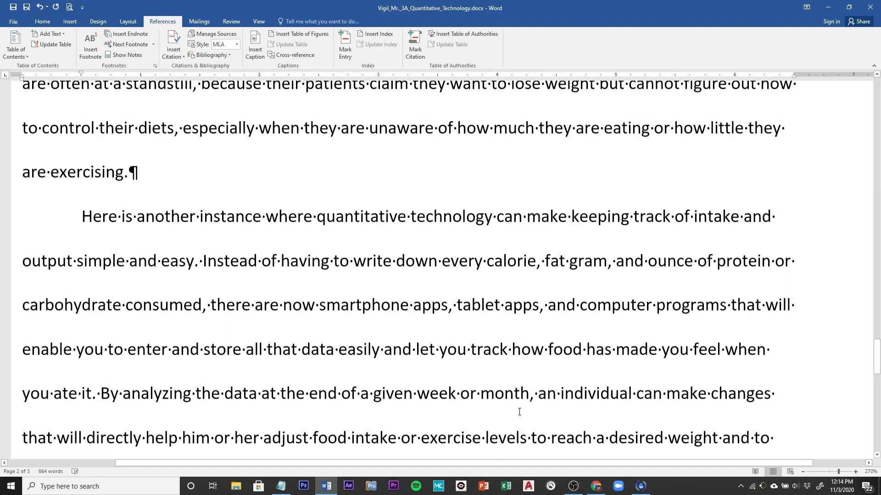
{"action": "scroll", "coordinate": [519, 412], "scroll_direction": "down", "scroll_amount": 10}
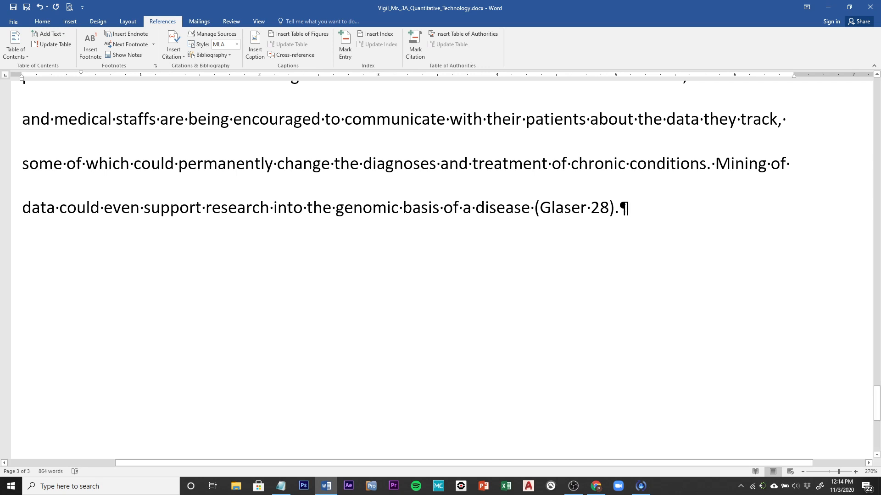
{"action": "left_click", "coordinate": [621, 207]}
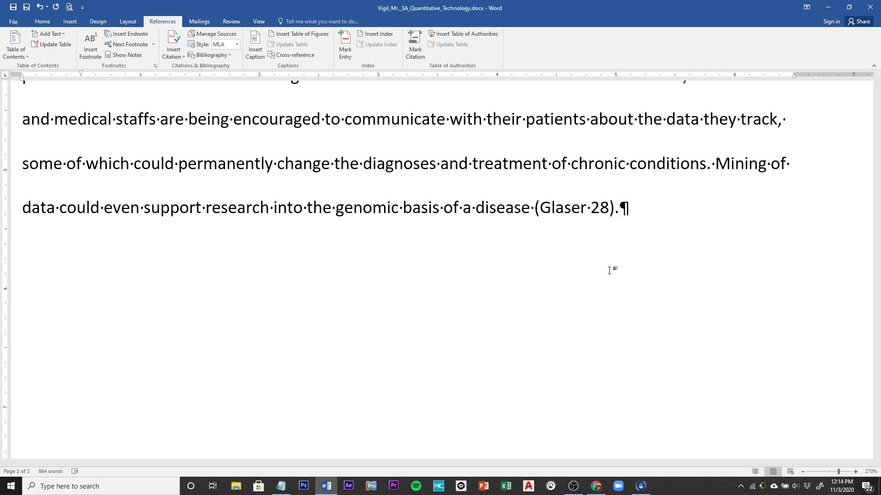
Try a page break after the paper's last paragraph and undo it.
{"action": "key", "text": "ctrl+Return"}
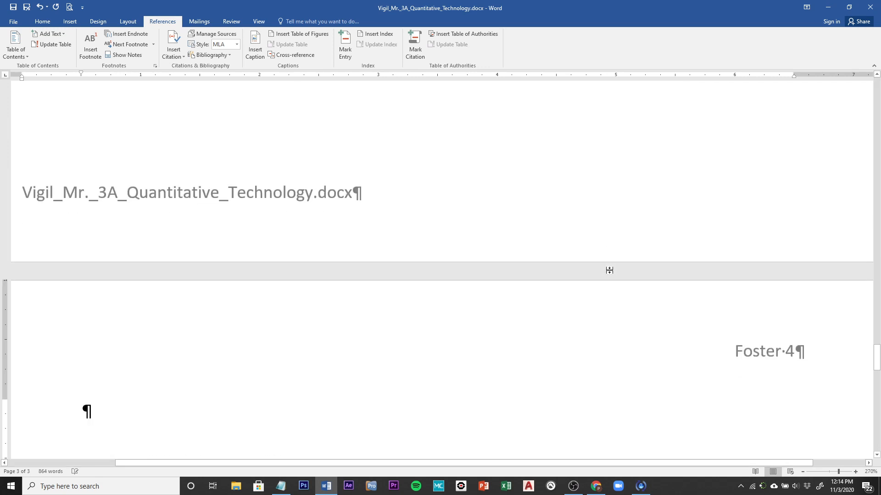
{"action": "double_click", "coordinate": [609, 270]}
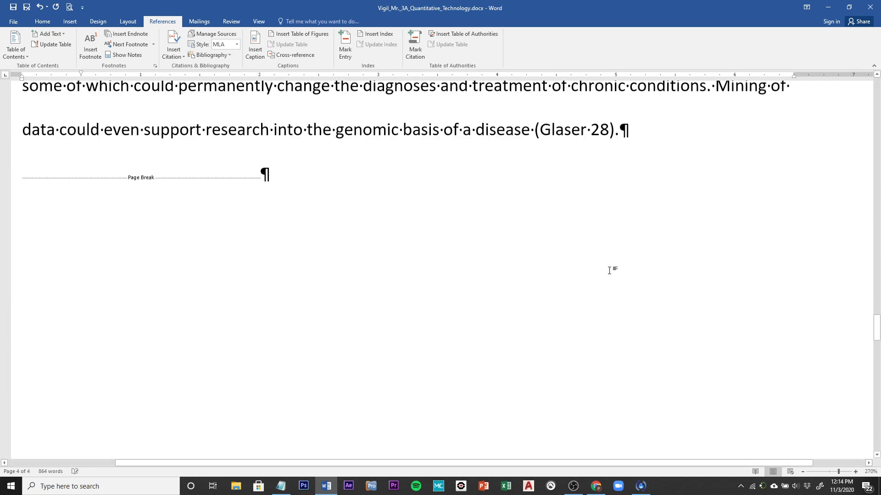
{"action": "scroll", "coordinate": [566, 280], "scroll_direction": "up", "scroll_amount": 1}
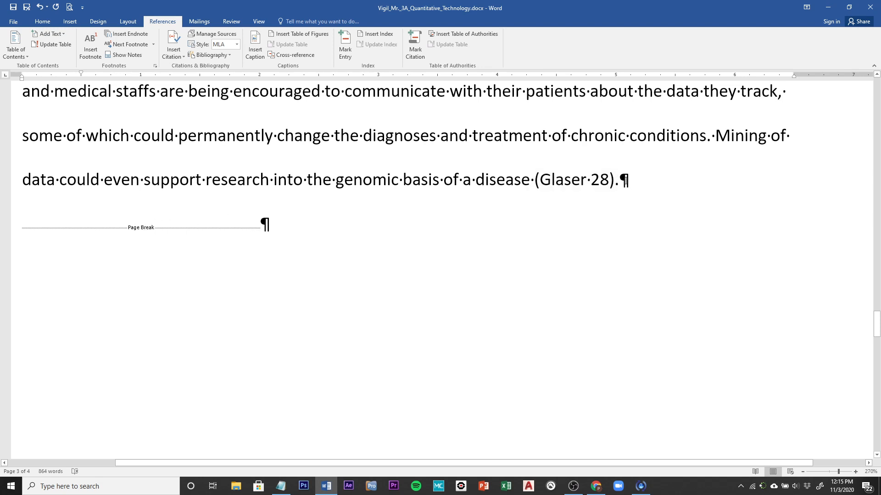
{"action": "key", "text": "ctrl+z"}
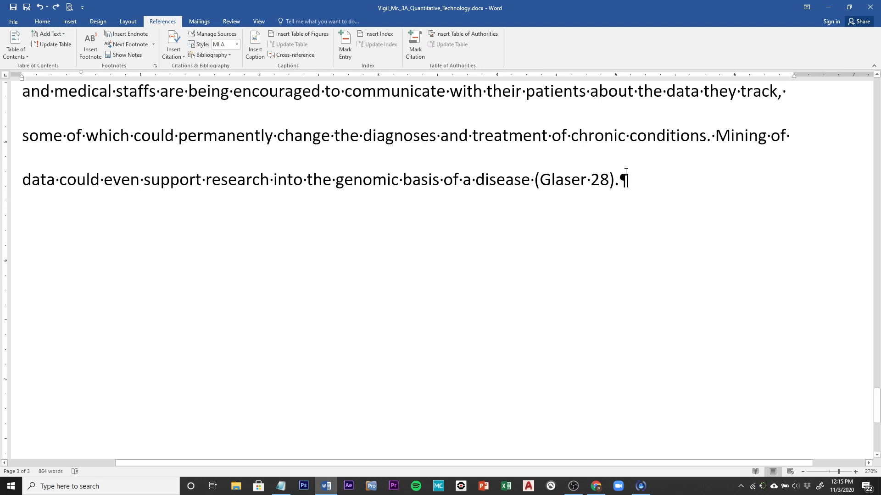
Insert a page break after the last paragraph and set the new page's blank paragraph to no special indent.
{"action": "left_click", "coordinate": [69, 23]}
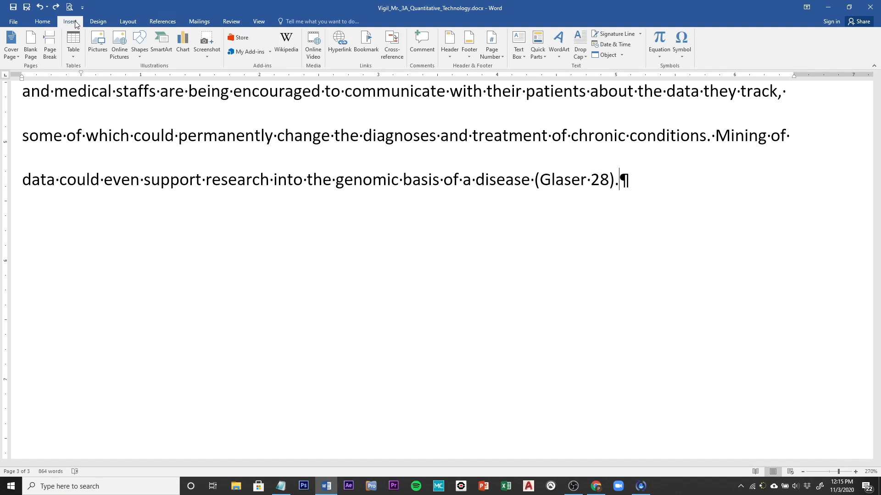
{"action": "left_click", "coordinate": [50, 49]}
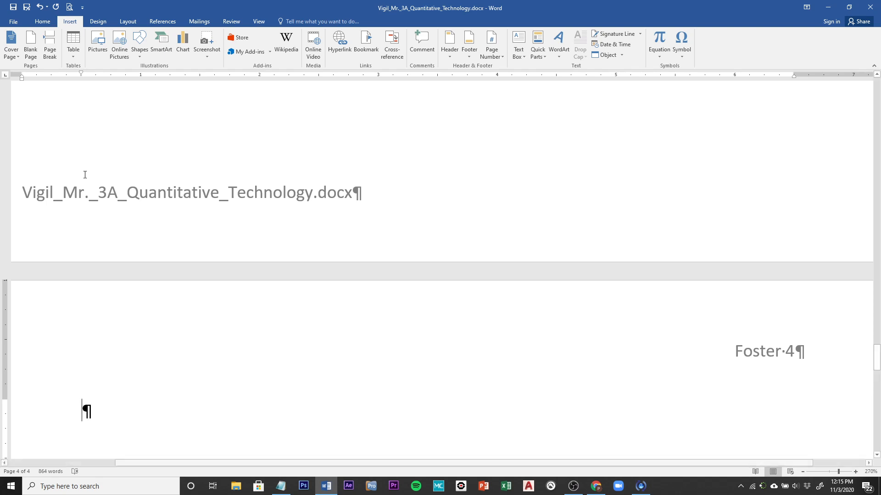
{"action": "left_click", "coordinate": [41, 24]}
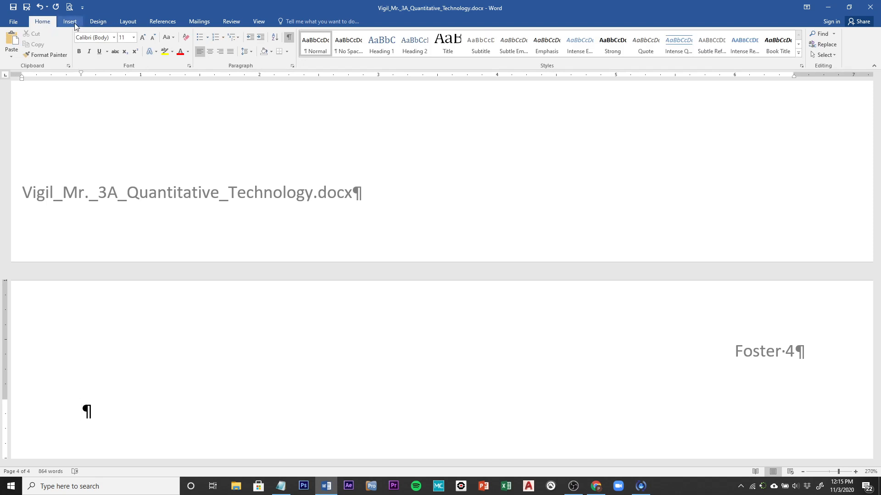
{"action": "left_click", "coordinate": [293, 68]}
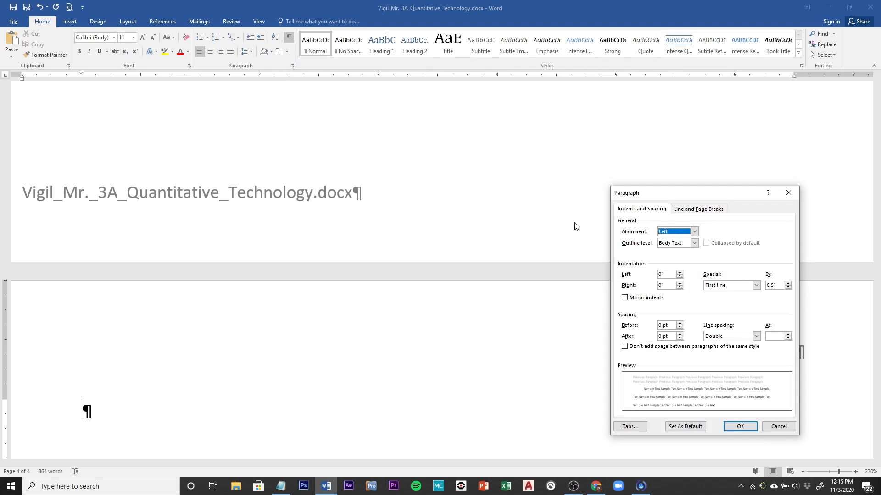
{"action": "left_click", "coordinate": [756, 285]}
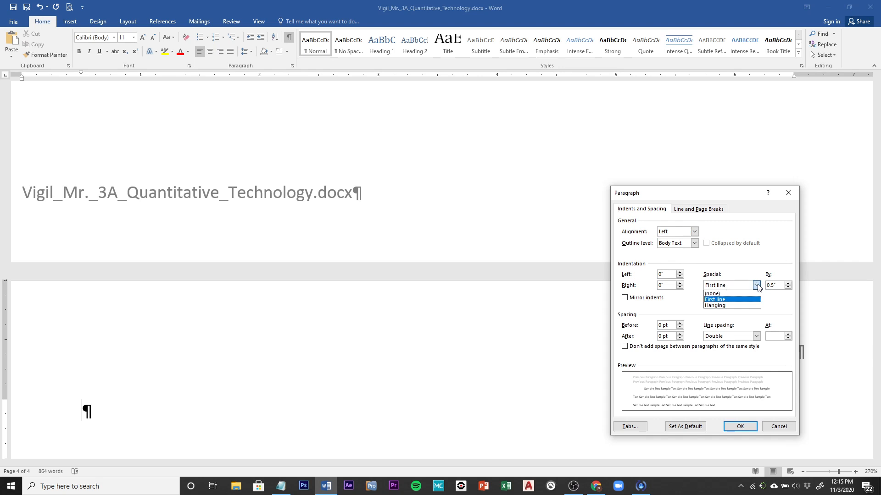
{"action": "left_click", "coordinate": [718, 295]}
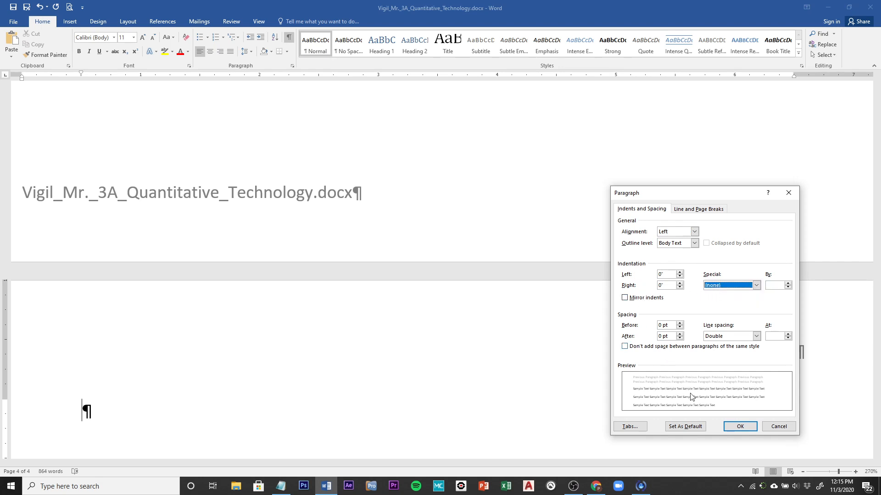
{"action": "left_click", "coordinate": [739, 427]}
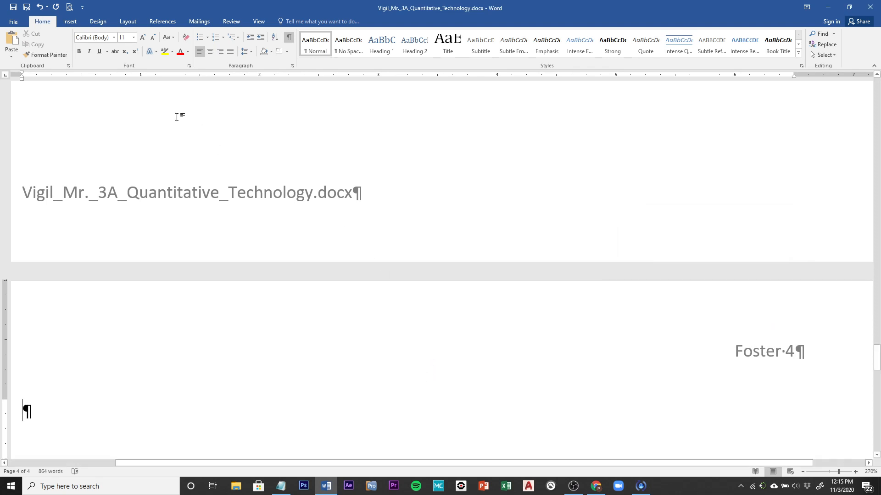
Insert a plain bibliography without a built-in heading on the new page.
{"action": "left_click", "coordinate": [163, 22]}
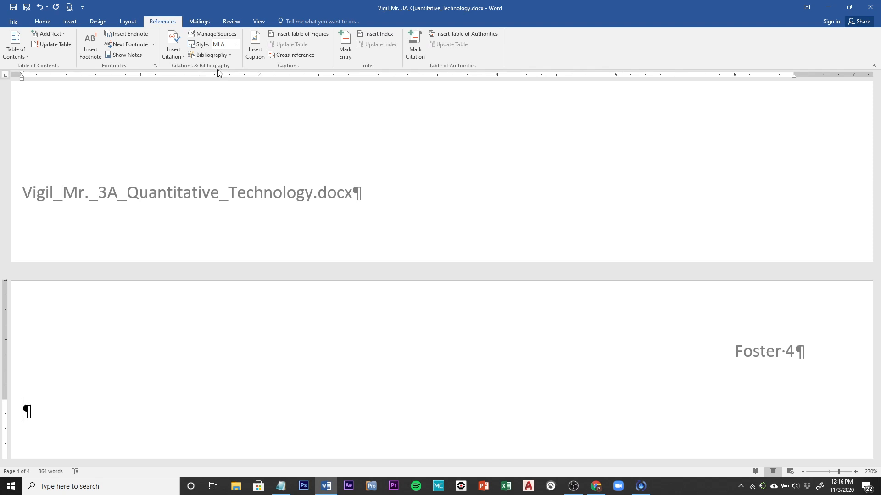
{"action": "left_click", "coordinate": [227, 55]}
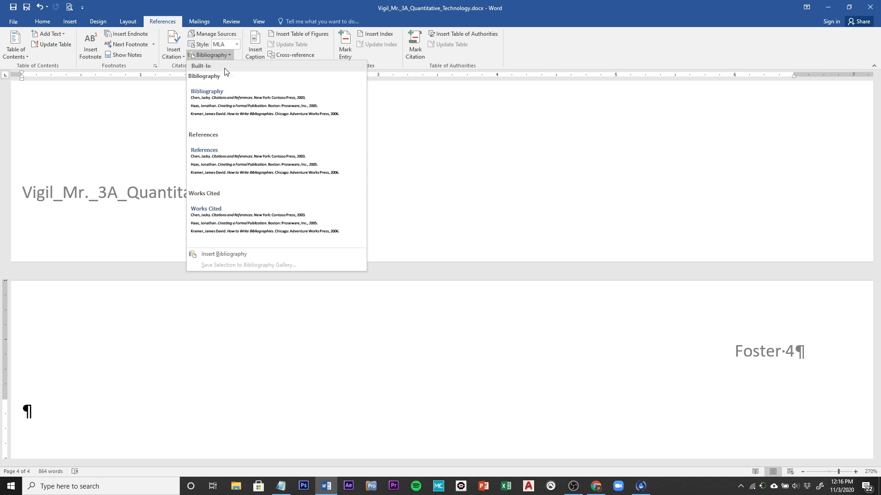
{"action": "left_click", "coordinate": [234, 260]}
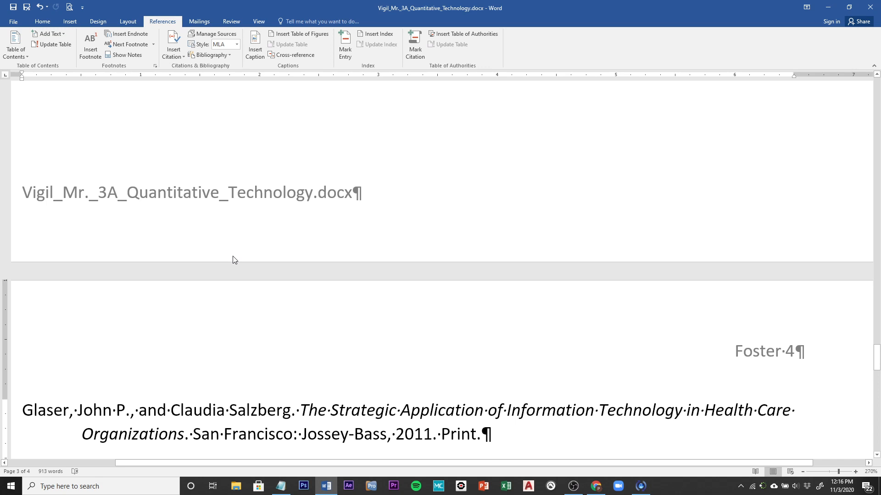
{"action": "scroll", "coordinate": [334, 285], "scroll_direction": "down", "scroll_amount": 3}
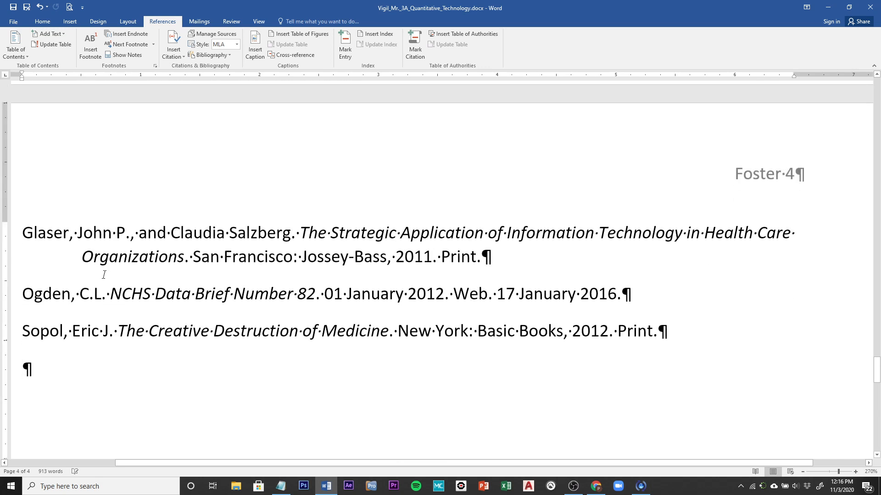
Set the first bibliography entry to 2.0 line spacing with 0 pt spacing after.
{"action": "left_click", "coordinate": [28, 233], "text": "shift"}
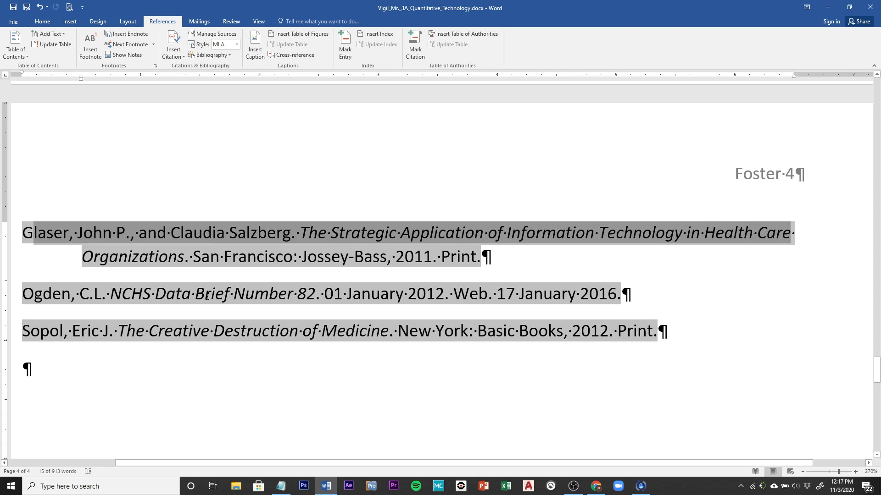
{"action": "left_click", "coordinate": [42, 22]}
{"action": "left_click", "coordinate": [246, 51]}
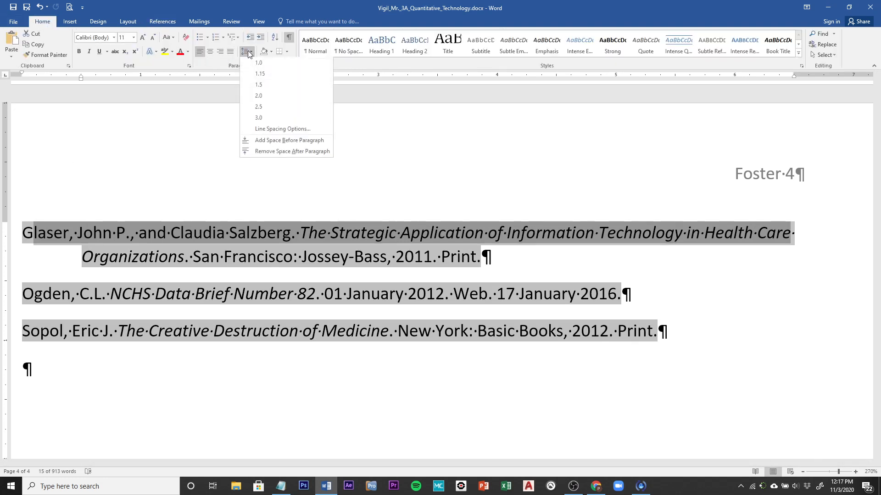
{"action": "left_click", "coordinate": [267, 97]}
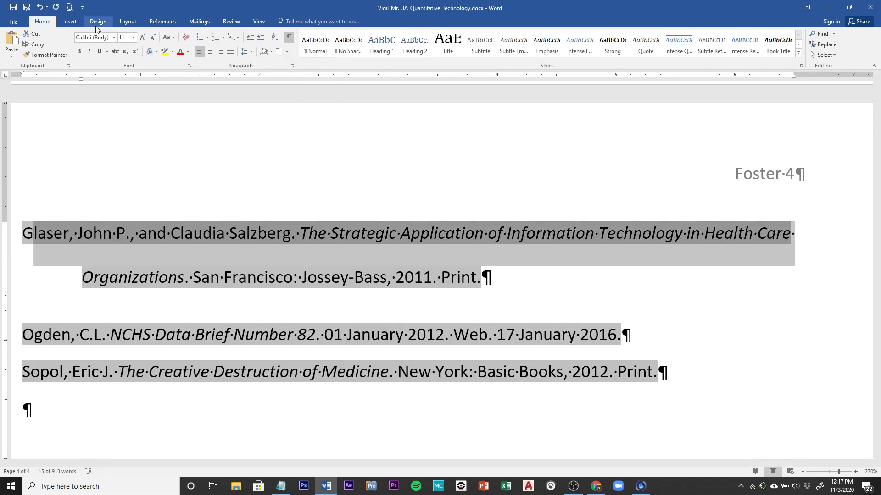
{"action": "left_click", "coordinate": [125, 23]}
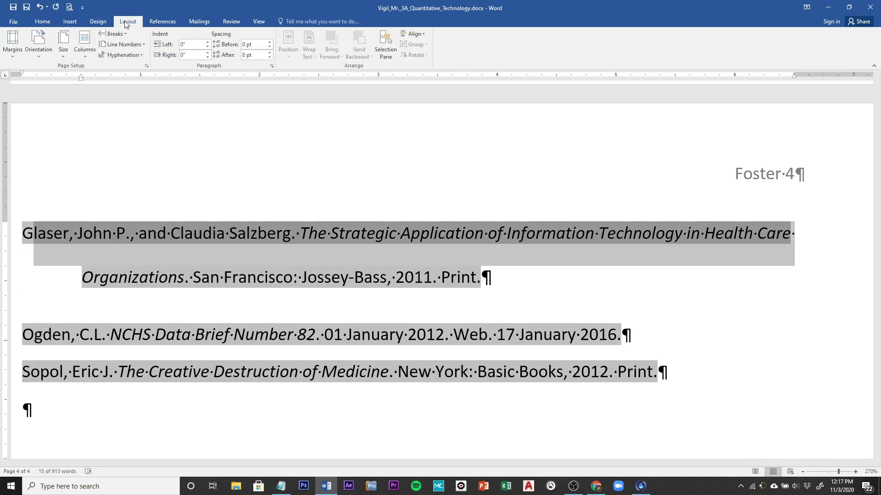
{"action": "left_click", "coordinate": [269, 58]}
{"action": "left_click", "coordinate": [270, 57]}
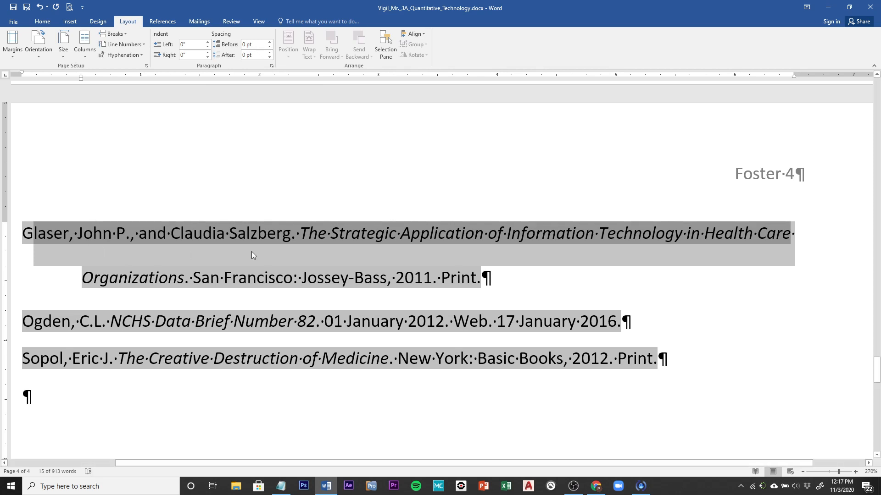
Add a blank paragraph above the first bibliography entry.
{"action": "left_click", "coordinate": [78, 219]}
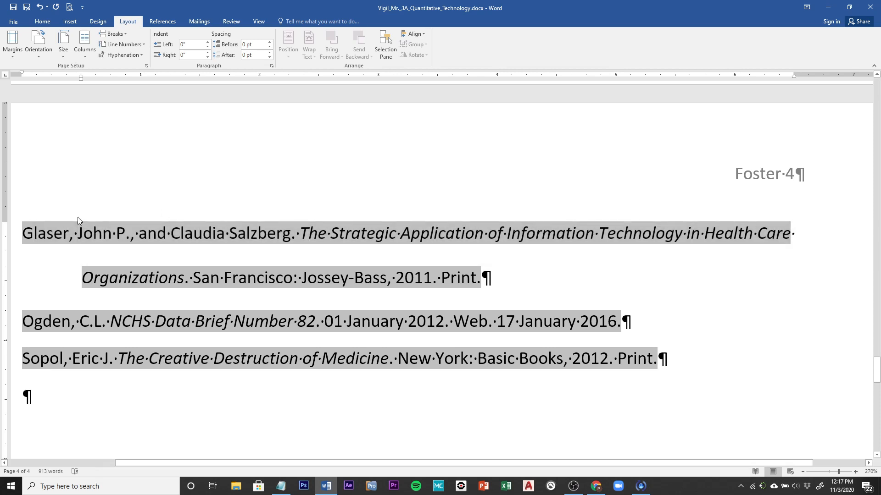
{"action": "left_click", "coordinate": [30, 236]}
{"action": "scroll", "coordinate": [143, 236], "scroll_direction": "up", "scroll_amount": 3}
{"action": "scroll", "coordinate": [142, 239], "scroll_direction": "down", "scroll_amount": 3}
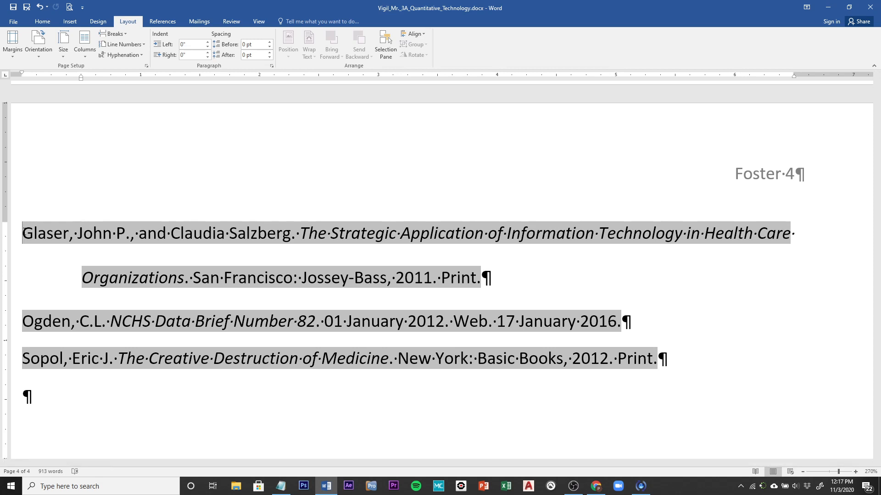
{"action": "key", "text": "ctrl+z"}
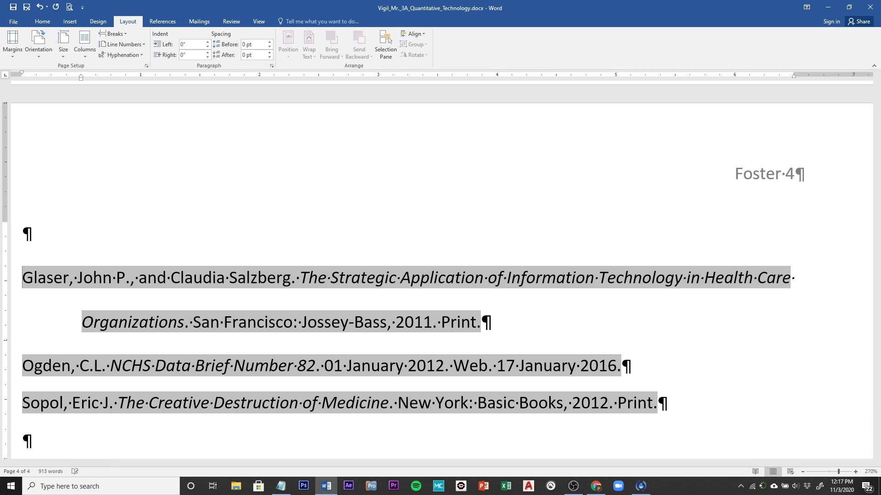
Add the centered title "Works Cited" in the blank paragraph above the bibliography and save the document.
{"action": "left_click", "coordinate": [61, 223]}
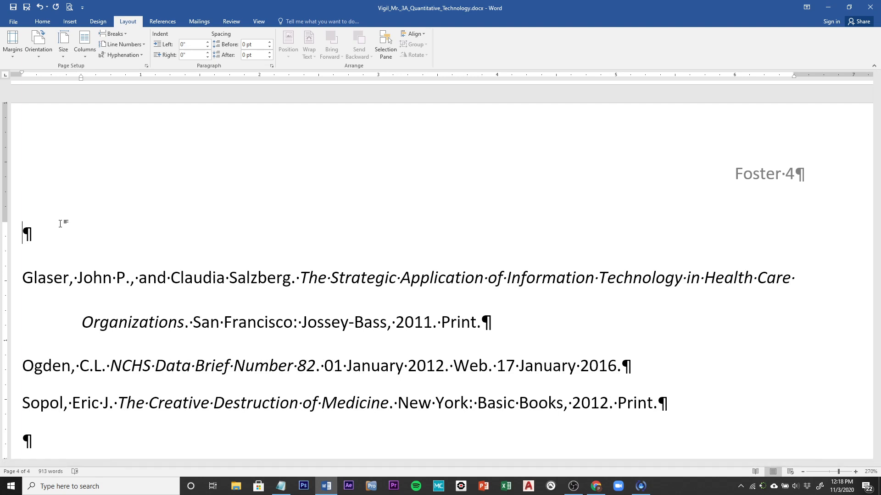
{"action": "type", "text": "Works"}
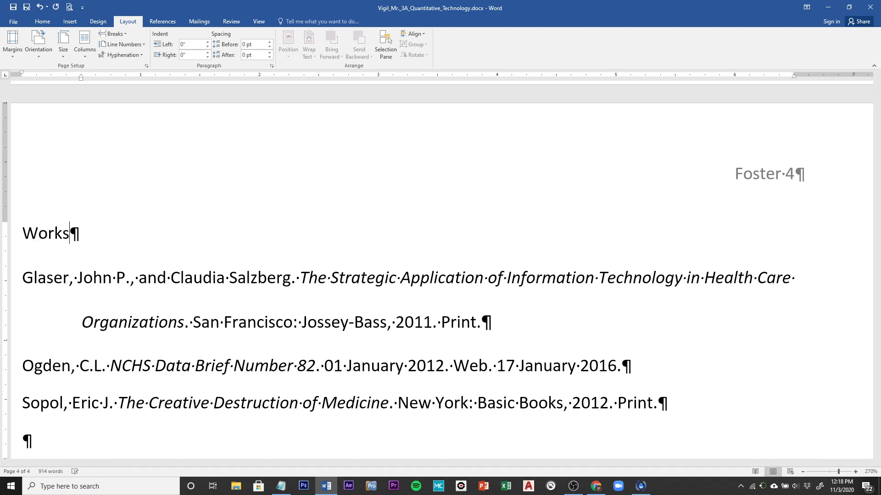
{"action": "type", "text": " Cited"}
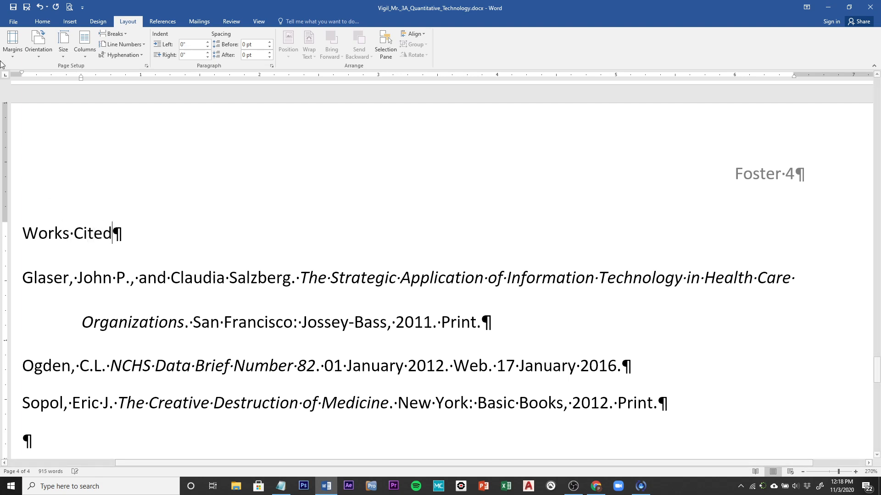
{"action": "left_click", "coordinate": [40, 23]}
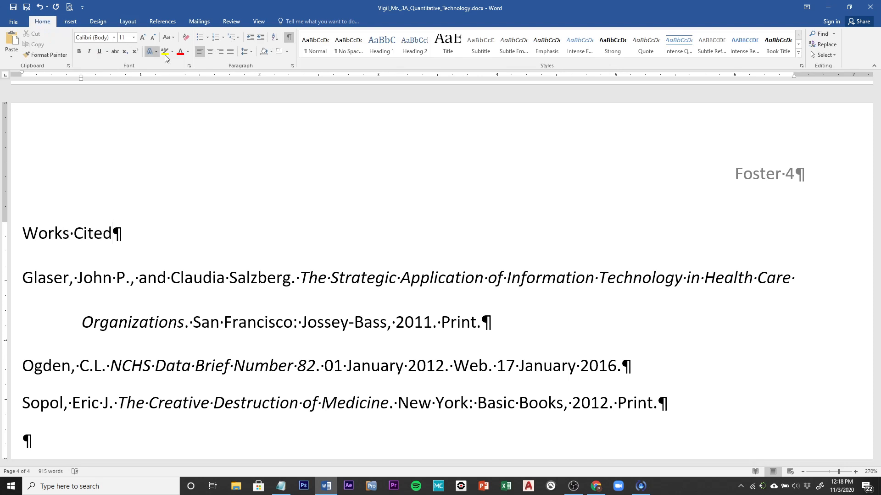
{"action": "left_click", "coordinate": [210, 52]}
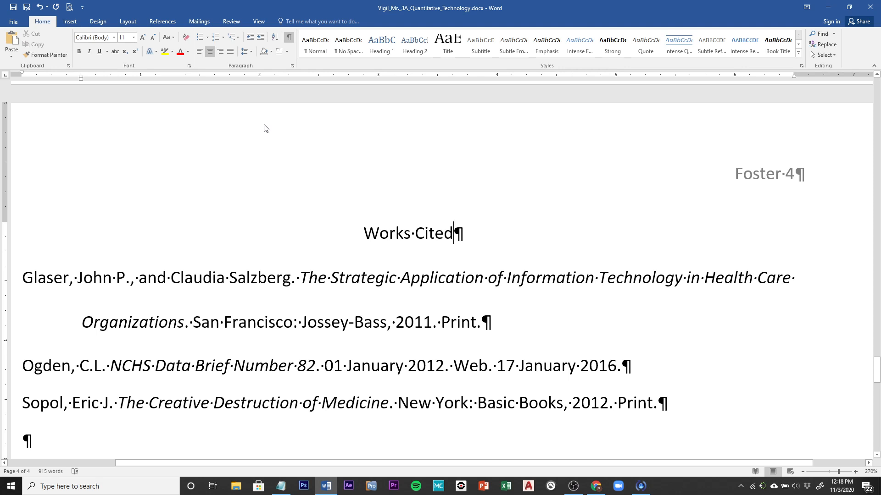
{"action": "left_click", "coordinate": [12, 8]}
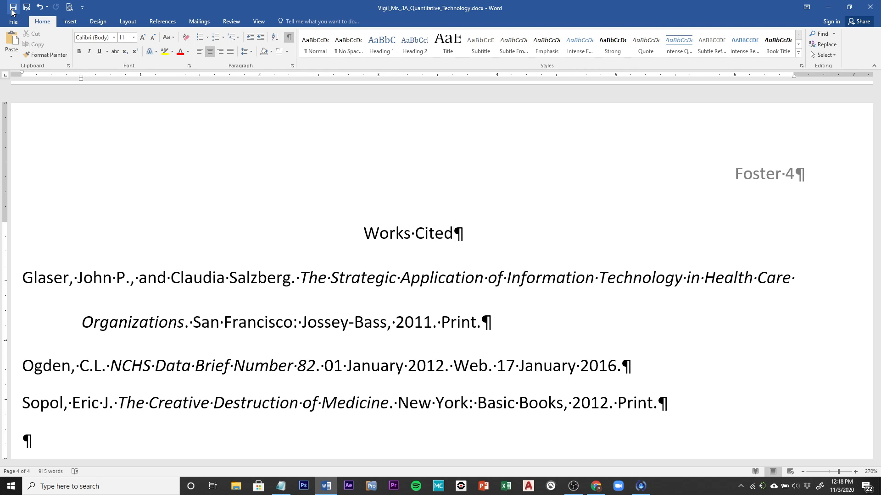
In the source manager's master list, correct the author surname's first letter to T for a duplicate The Creative Destruction of Medicine (2012) entry.
{"action": "left_click", "coordinate": [164, 22]}
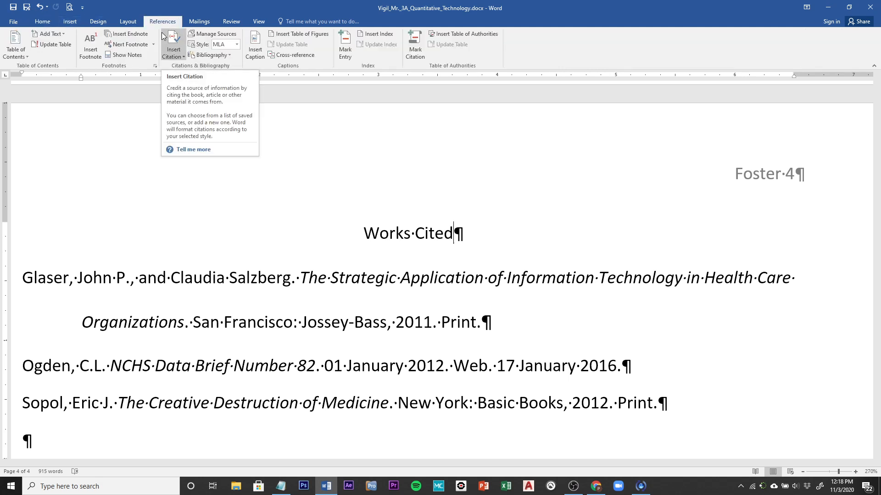
{"action": "left_click", "coordinate": [211, 35]}
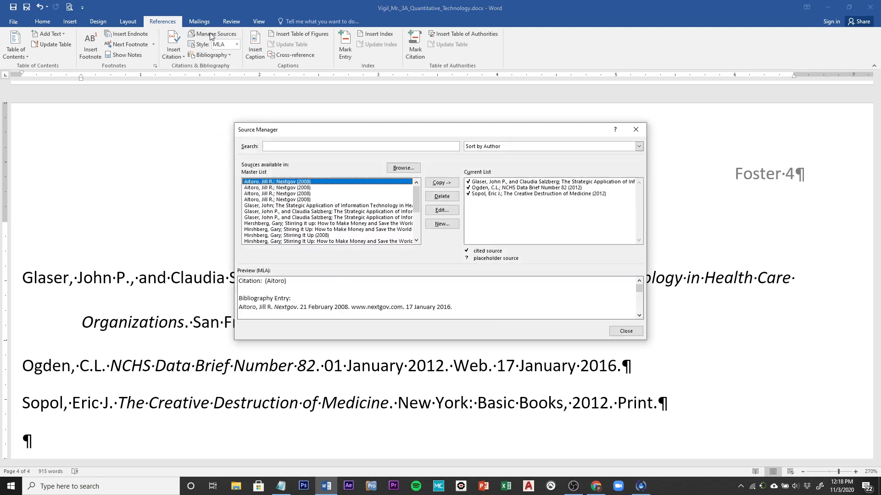
{"action": "left_click_drag", "start_coordinate": [334, 130], "coordinate": [298, 103]}
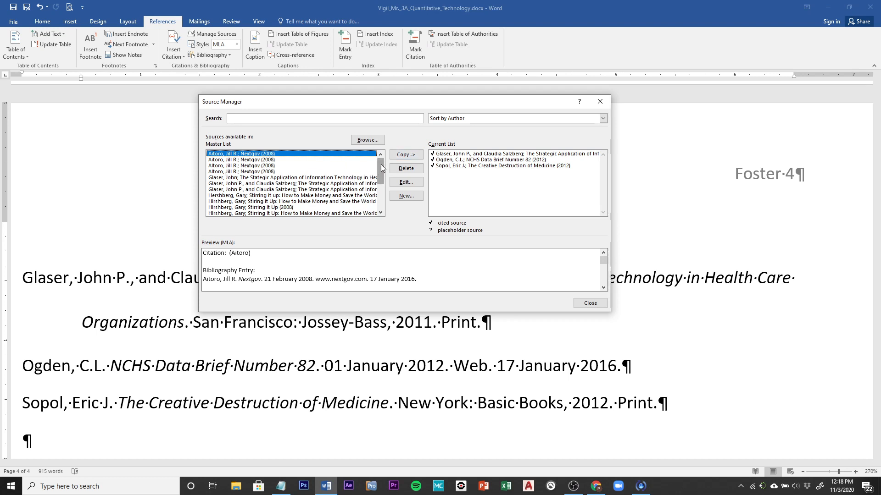
{"action": "left_click_drag", "start_coordinate": [382, 163], "coordinate": [379, 191]}
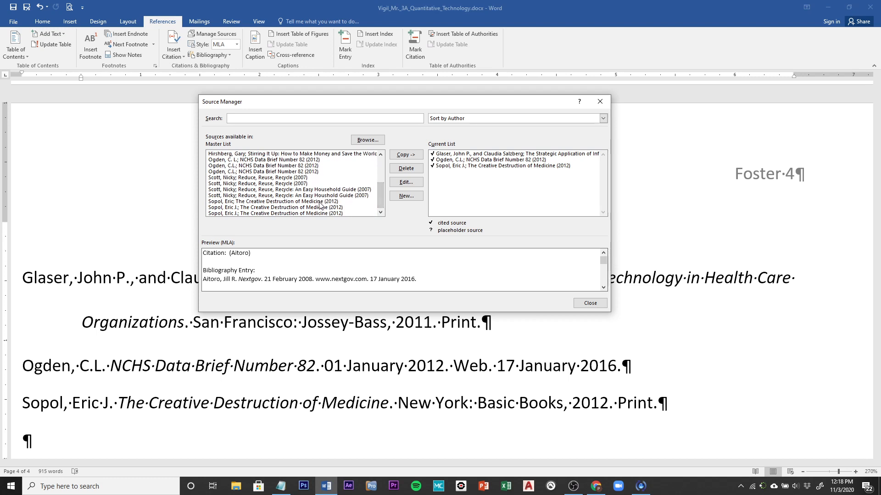
{"action": "left_click", "coordinate": [292, 208]}
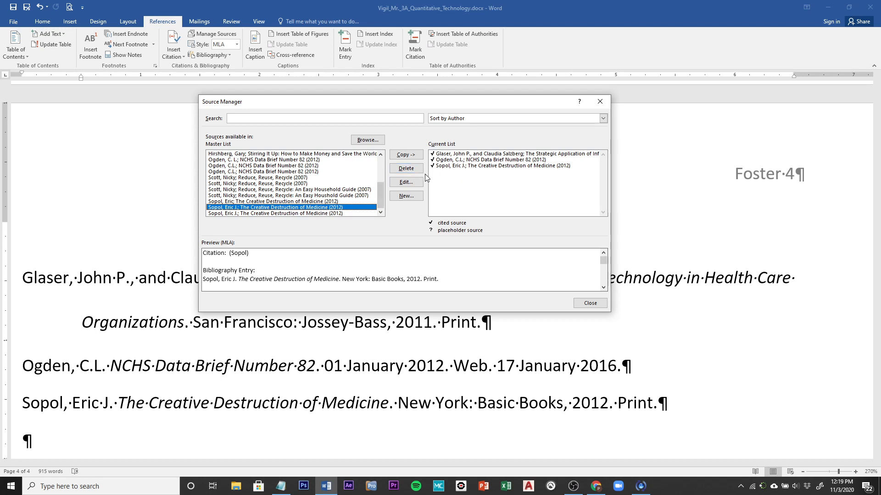
{"action": "left_click", "coordinate": [403, 183]}
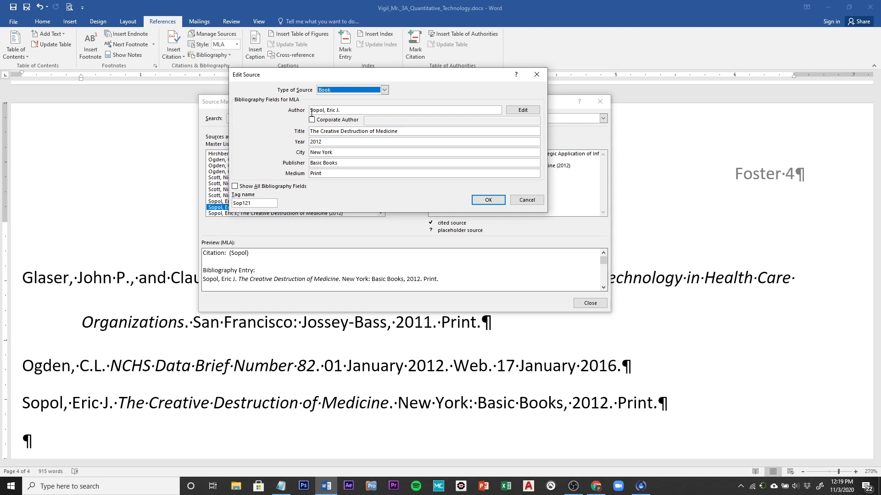
{"action": "left_click", "coordinate": [312, 111]}
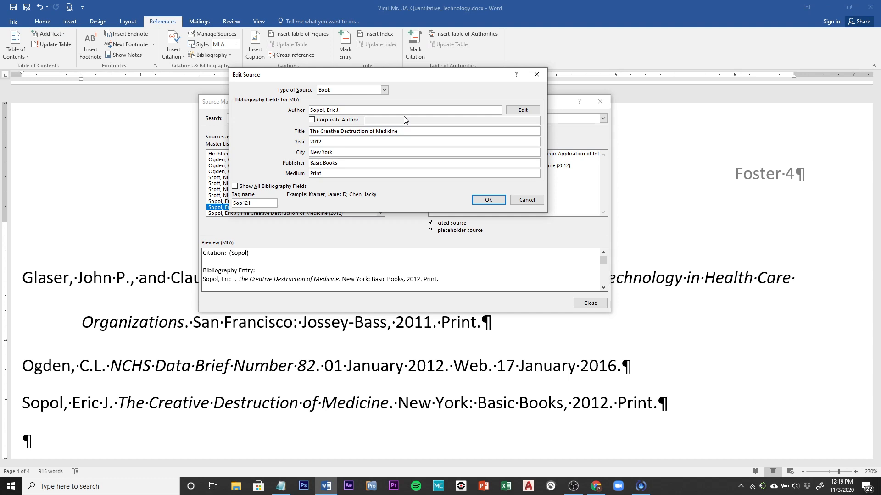
{"action": "key", "text": "BackSpace"}
{"action": "type", "text": "T"}
{"action": "left_click", "coordinate": [488, 200]}
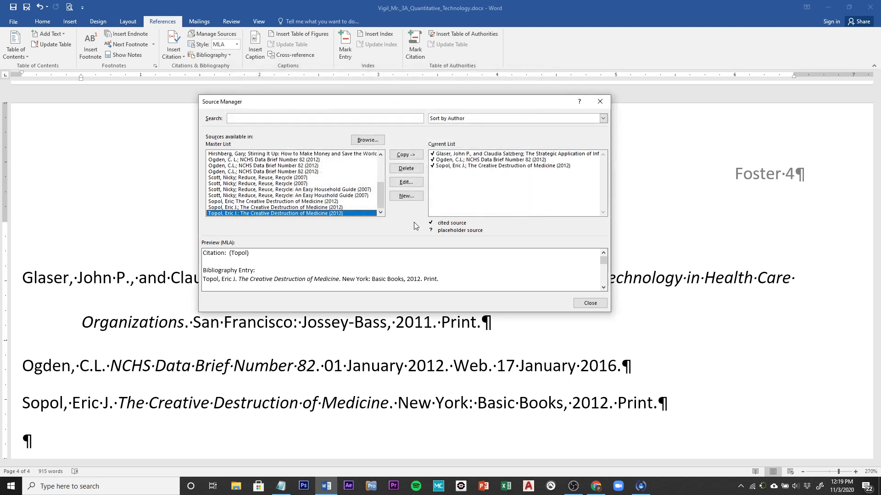
{"action": "left_click", "coordinate": [588, 303]}
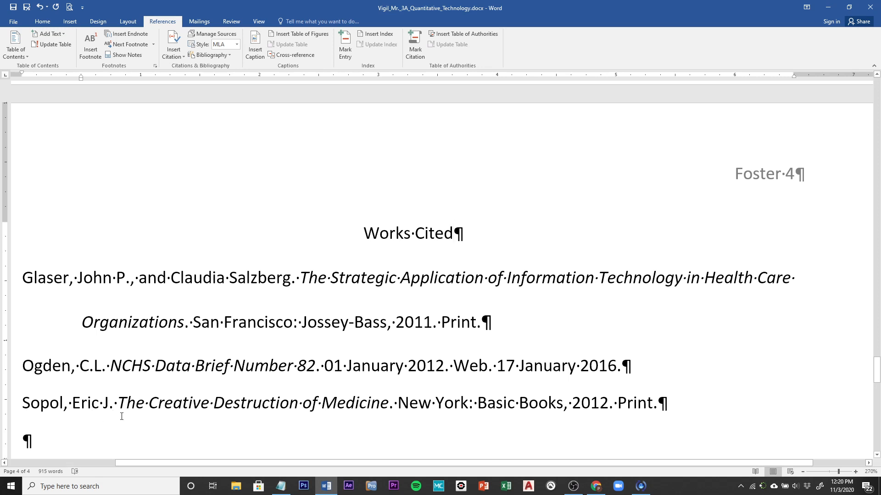
Update the citations and bibliography from the page 5 citation just before the paragraph starting "Doctors have long urged".
{"action": "scroll", "coordinate": [121, 416], "scroll_direction": "up", "scroll_amount": 5}
{"action": "scroll", "coordinate": [121, 417], "scroll_direction": "up", "scroll_amount": 15}
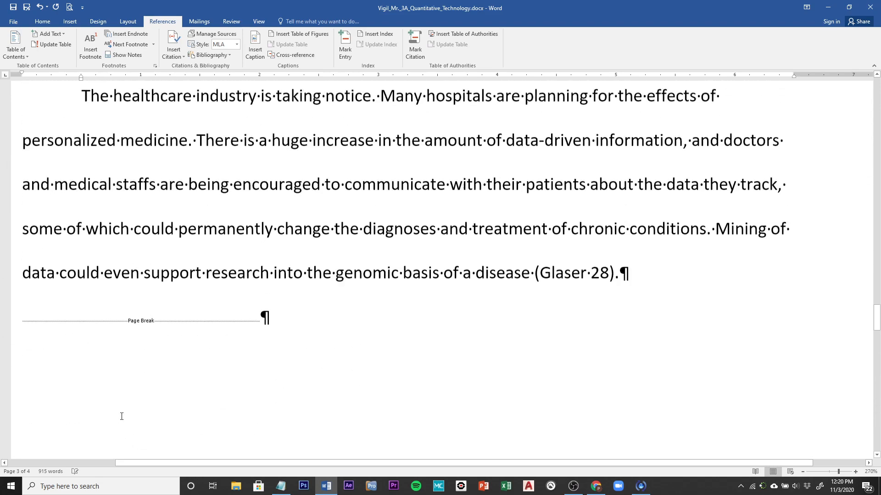
{"action": "scroll", "coordinate": [127, 416], "scroll_direction": "up", "scroll_amount": 10}
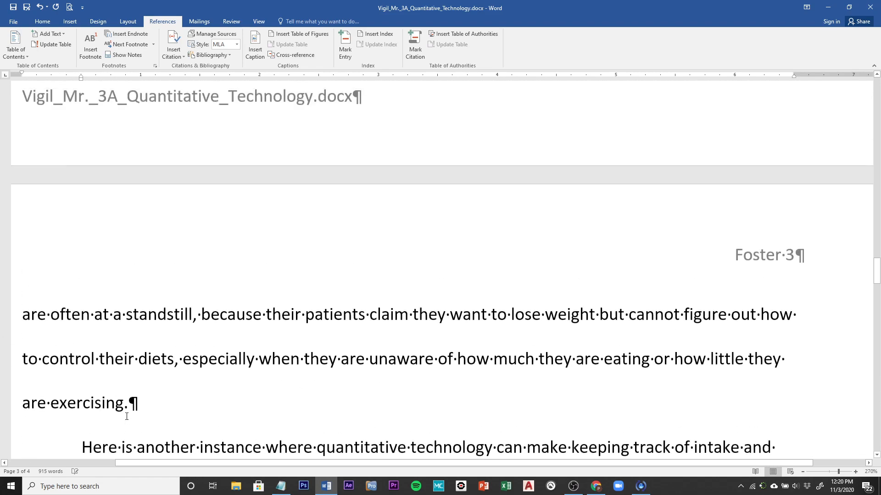
{"action": "scroll", "coordinate": [125, 417], "scroll_direction": "up", "scroll_amount": 4}
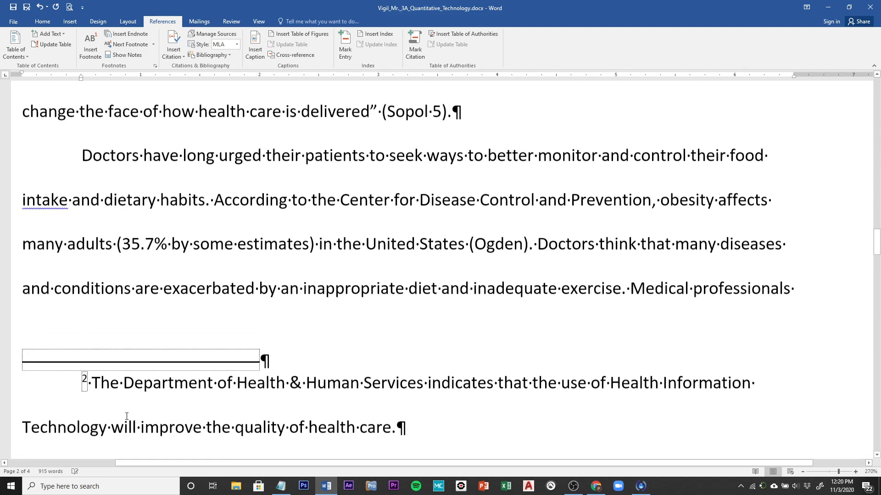
{"action": "scroll", "coordinate": [126, 416], "scroll_direction": "up", "scroll_amount": 4}
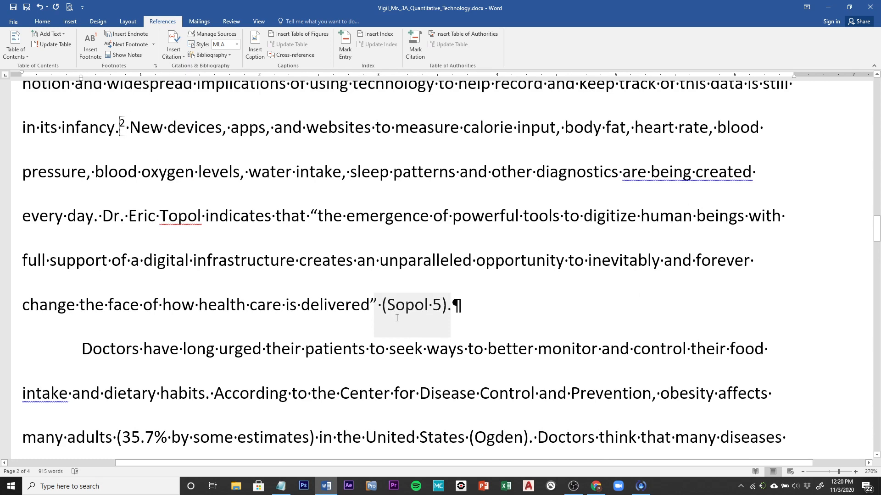
{"action": "left_click", "coordinate": [397, 316]}
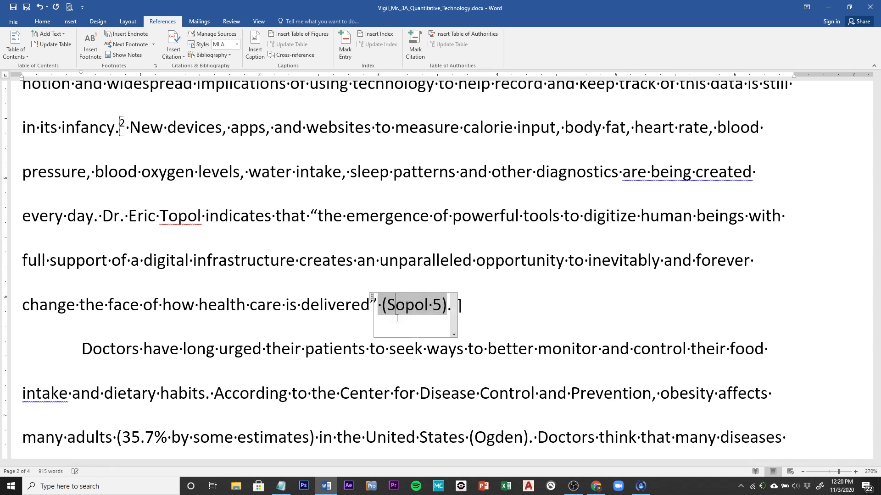
{"action": "left_click", "coordinate": [453, 313]}
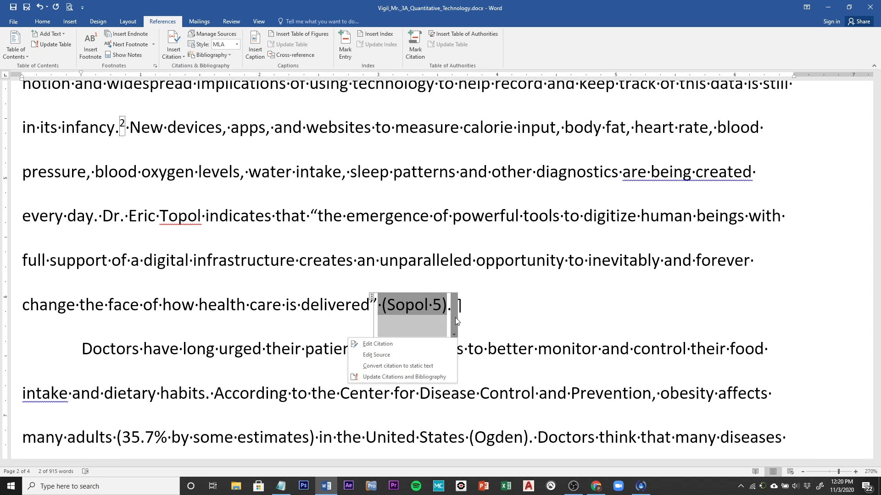
{"action": "left_click", "coordinate": [392, 379]}
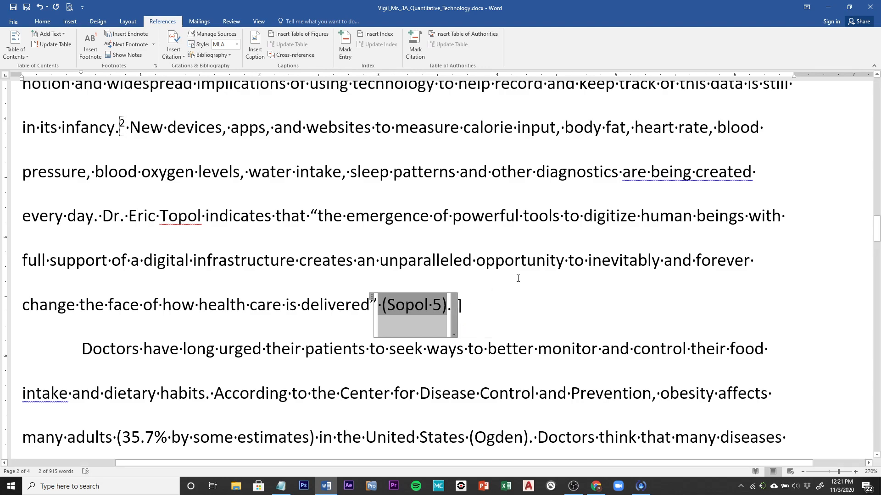
Return to the beginning of the document and show the Navigation pane.
{"action": "scroll", "coordinate": [517, 278], "scroll_direction": "up", "scroll_amount": 7}
{"action": "scroll", "coordinate": [517, 278], "scroll_direction": "up", "scroll_amount": 10}
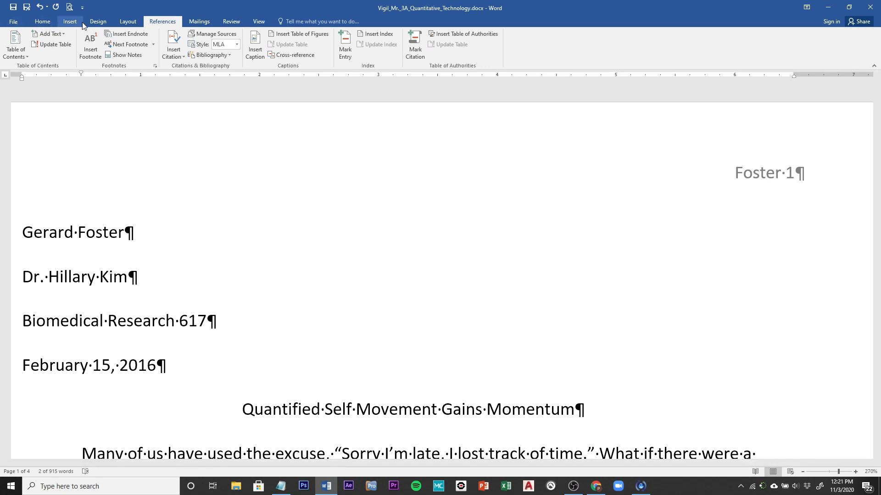
{"action": "left_click", "coordinate": [260, 21]}
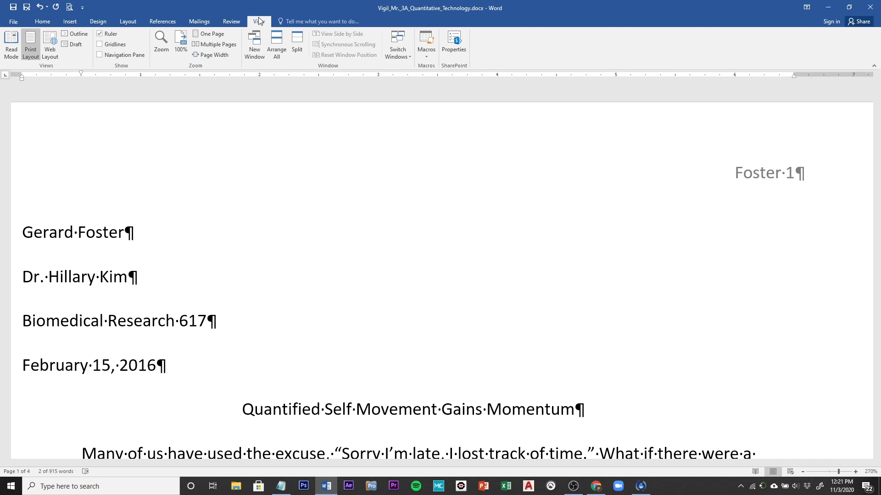
{"action": "left_click", "coordinate": [100, 55]}
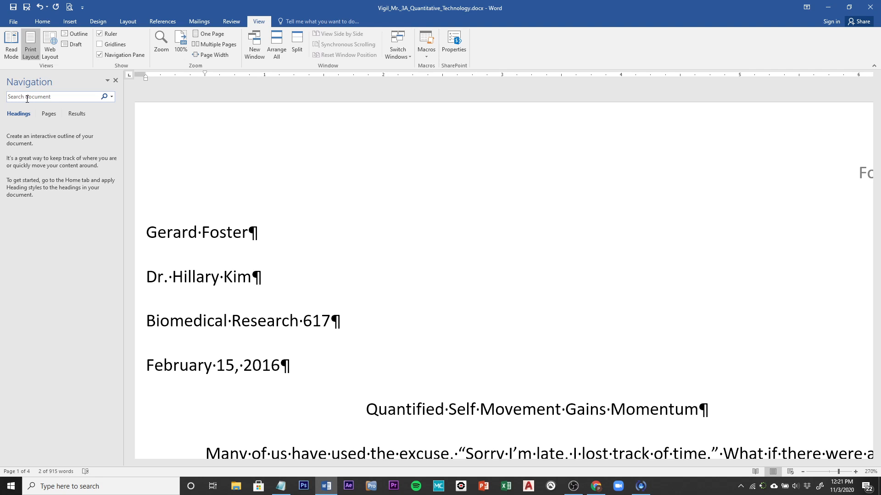
Find the document's footnotes and endnotes, move to the second result, and preview its note text.
{"action": "left_click", "coordinate": [112, 97]}
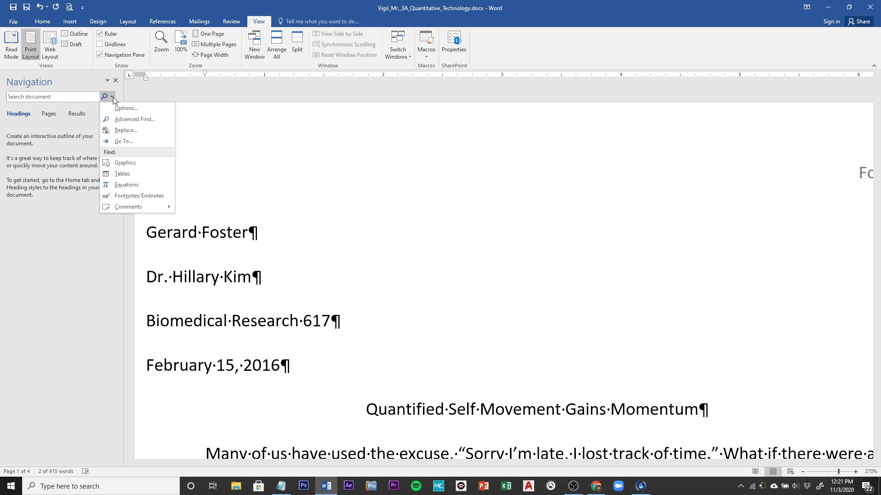
{"action": "left_click", "coordinate": [68, 97]}
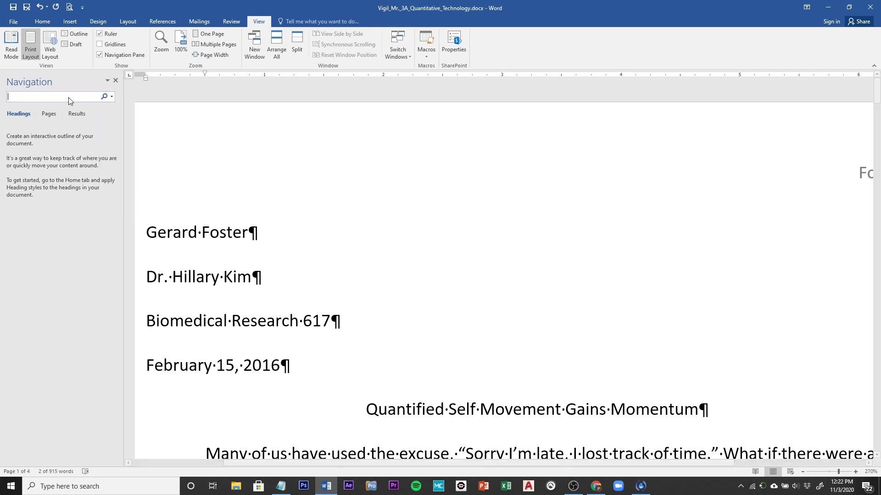
{"action": "left_click", "coordinate": [112, 97]}
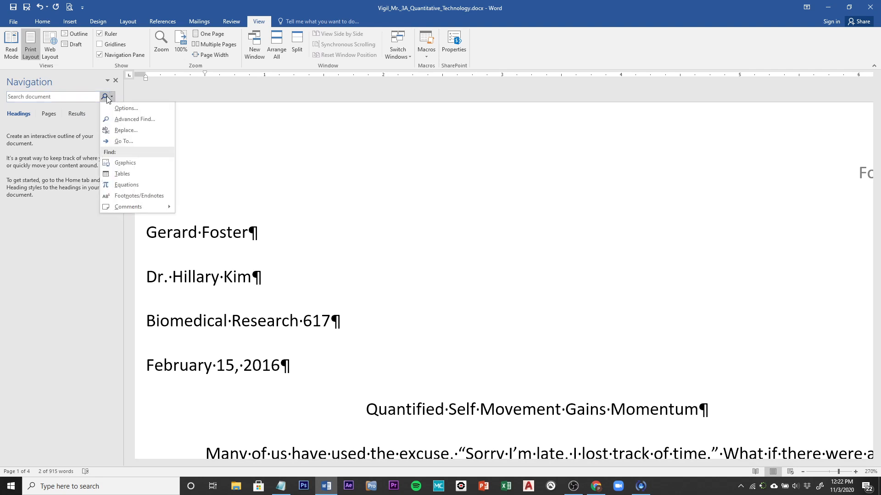
{"action": "left_click", "coordinate": [83, 97]}
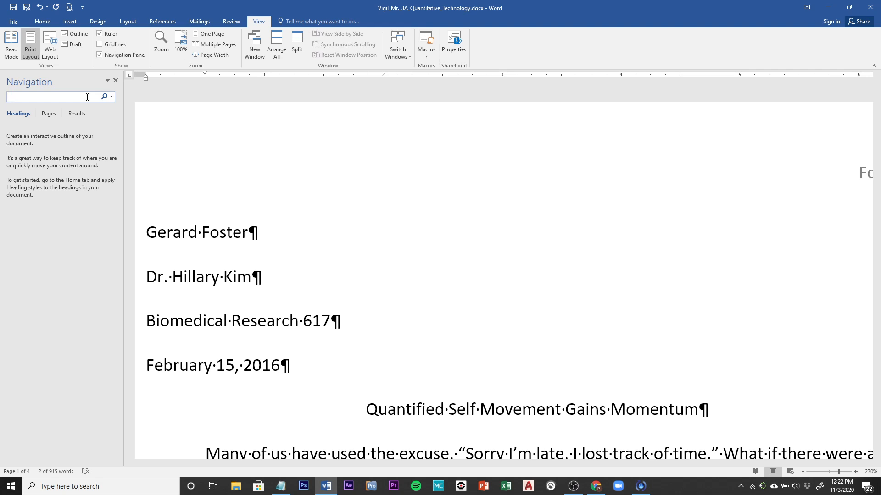
{"action": "left_click", "coordinate": [112, 99]}
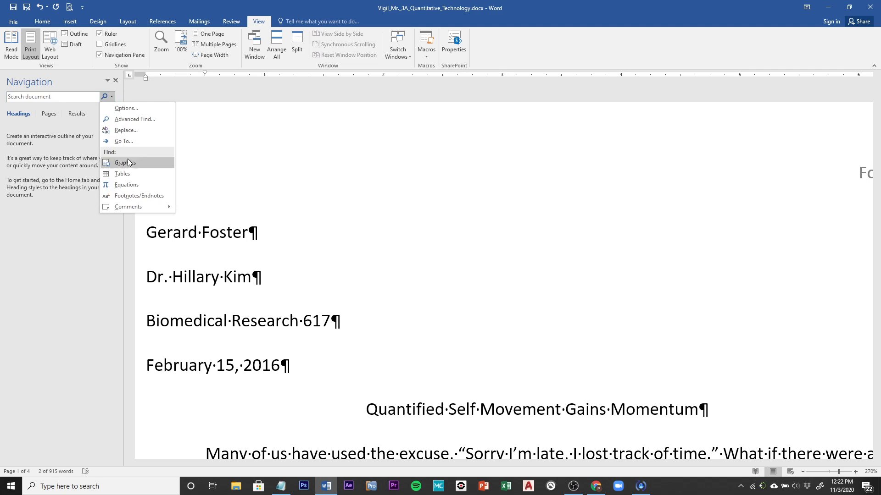
{"action": "left_click", "coordinate": [145, 196]}
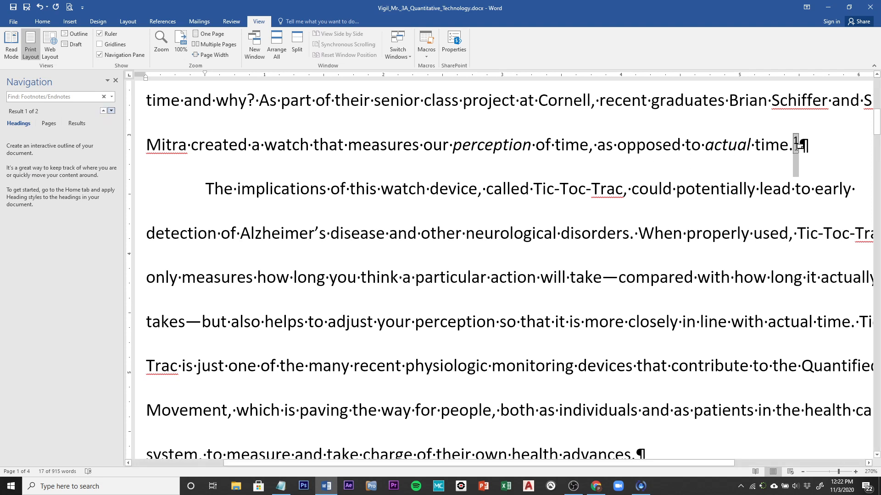
{"action": "left_click", "coordinate": [112, 112]}
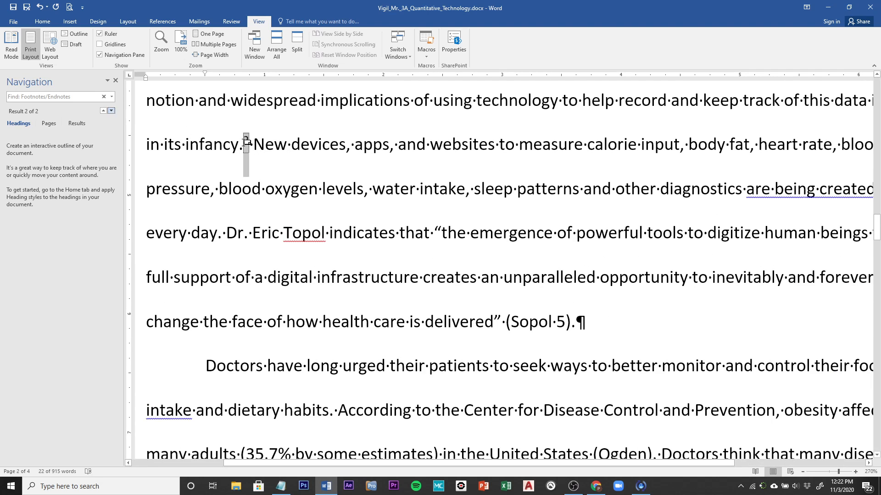
{"action": "mouse_move", "coordinate": [246, 141]}
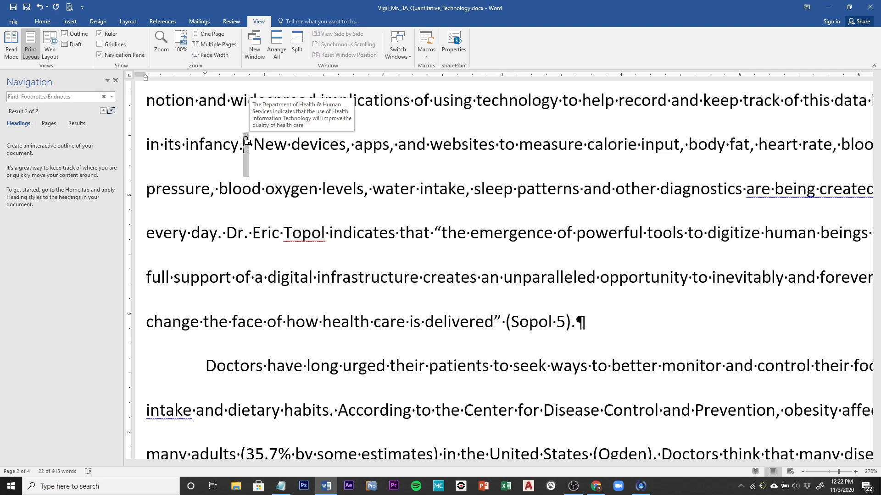
Show the text replacement options of Find and Replace, and close the dialog without replacing anything.
{"action": "left_click", "coordinate": [112, 98]}
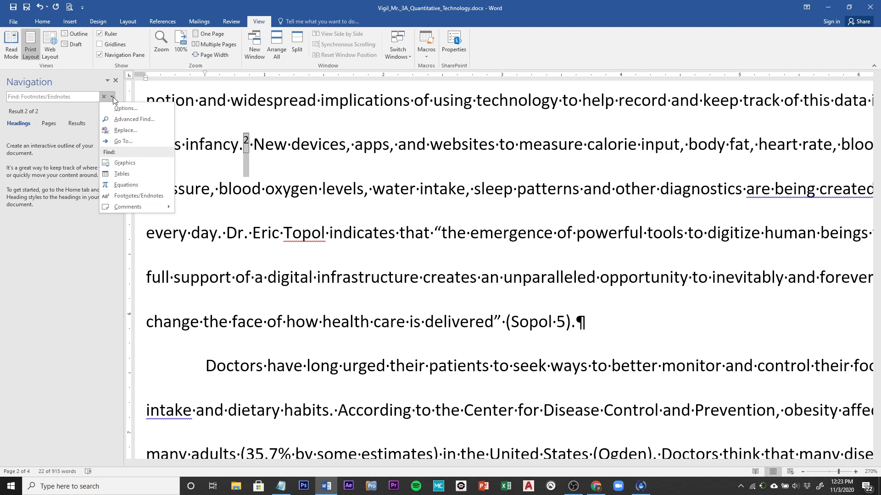
{"action": "left_click", "coordinate": [124, 131]}
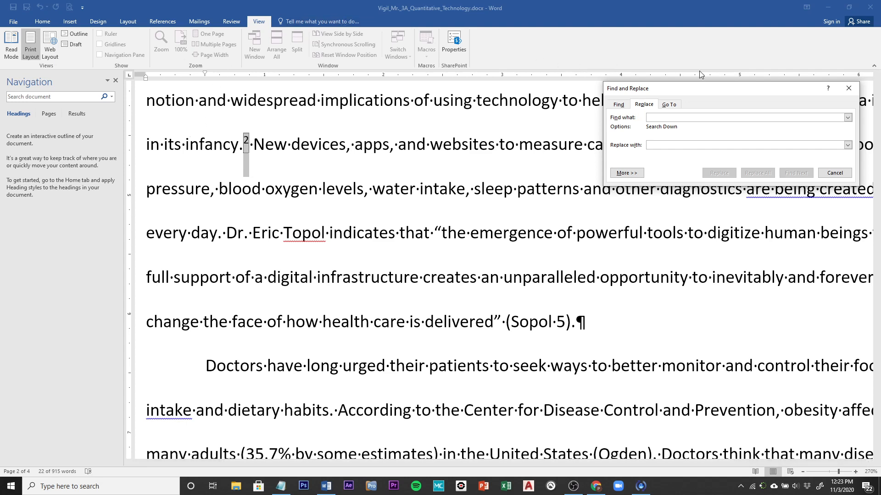
{"action": "left_click", "coordinate": [848, 88]}
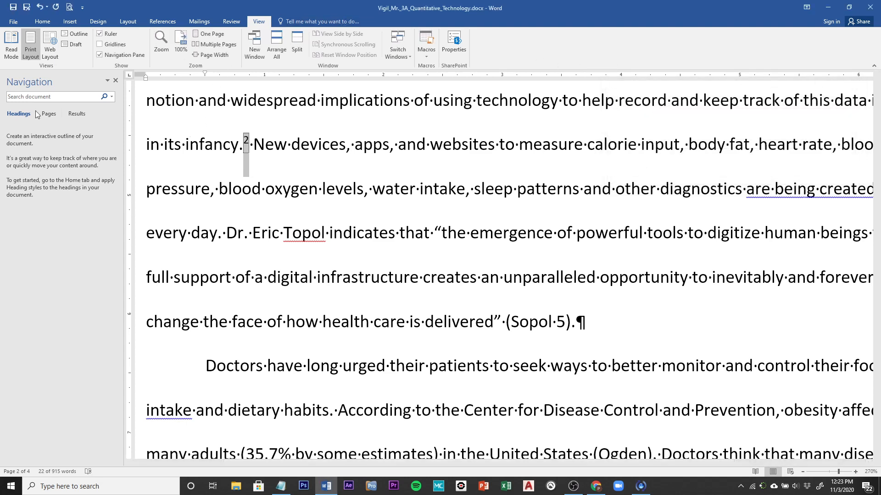
Hide the Navigation pane and return to the beginning of the document.
{"action": "left_click", "coordinate": [116, 81]}
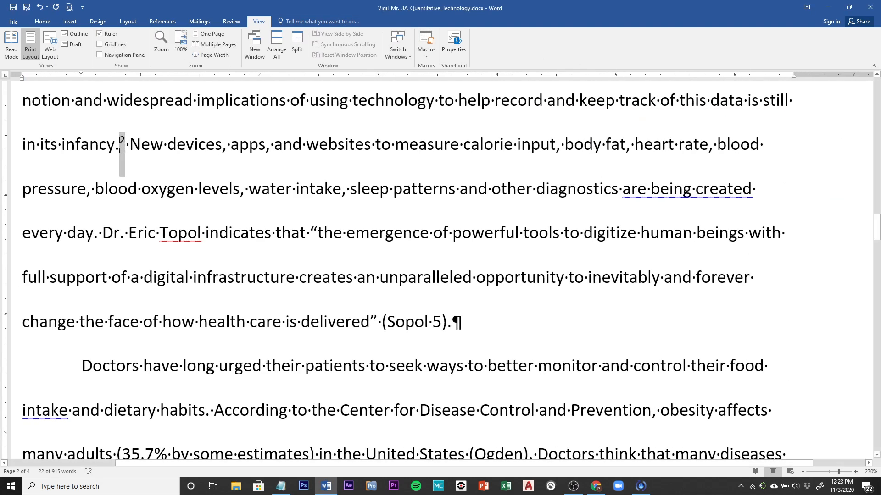
{"action": "scroll", "coordinate": [324, 185], "scroll_direction": "up", "scroll_amount": 20}
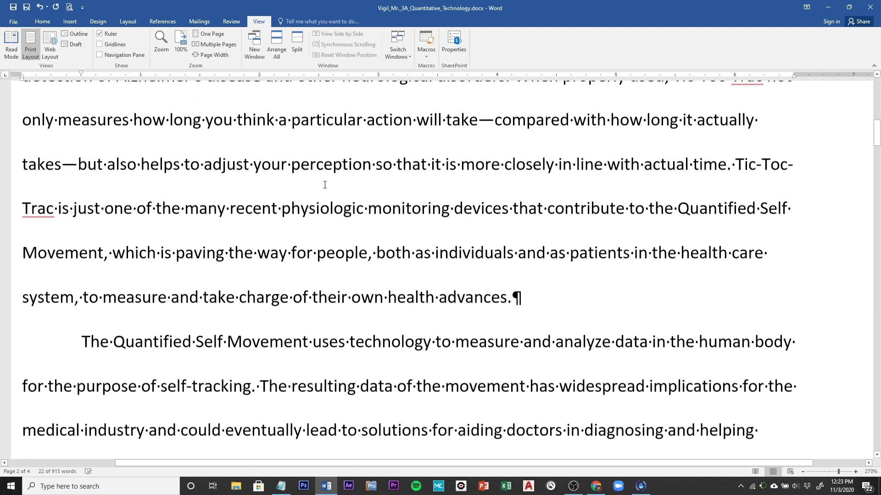
{"action": "scroll", "coordinate": [325, 185], "scroll_direction": "up", "scroll_amount": 15}
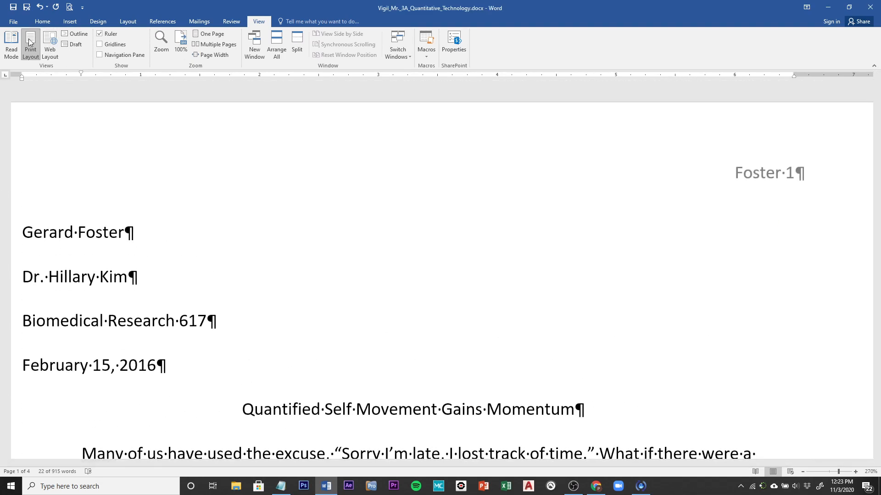
Review the print preview of all pages through the Works Cited page, and return to the first page of the document for editing.
{"action": "left_click", "coordinate": [13, 22]}
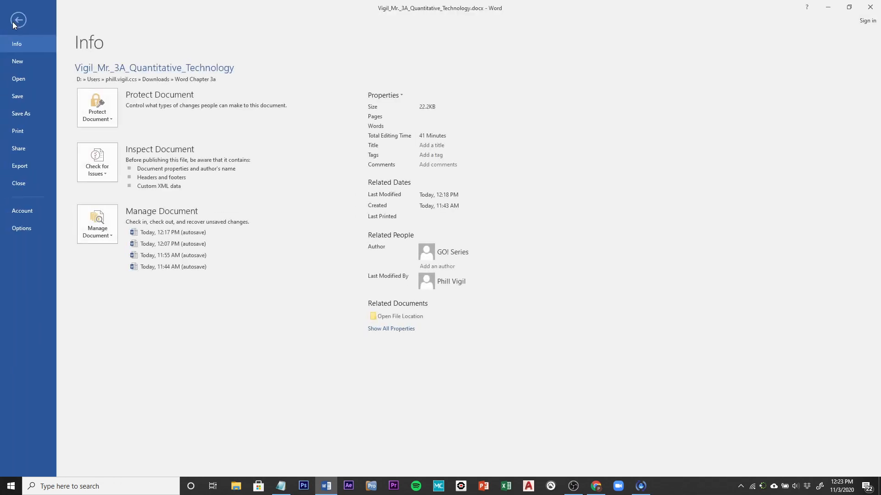
{"action": "left_click", "coordinate": [20, 131]}
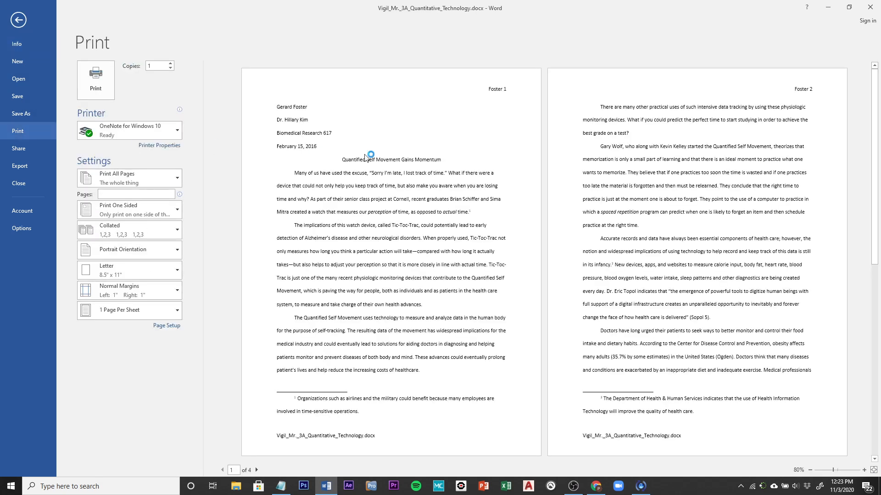
{"action": "scroll", "coordinate": [512, 175], "scroll_direction": "down", "scroll_amount": 1}
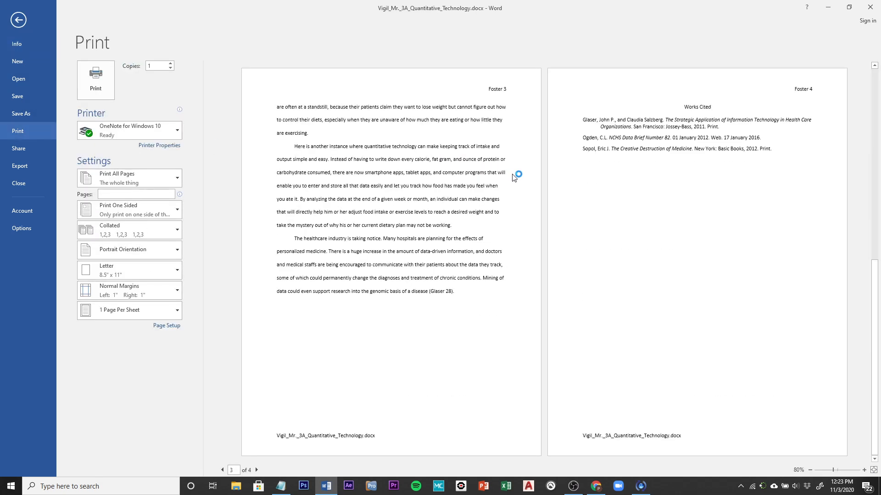
{"action": "scroll", "coordinate": [514, 177], "scroll_direction": "up", "scroll_amount": 2}
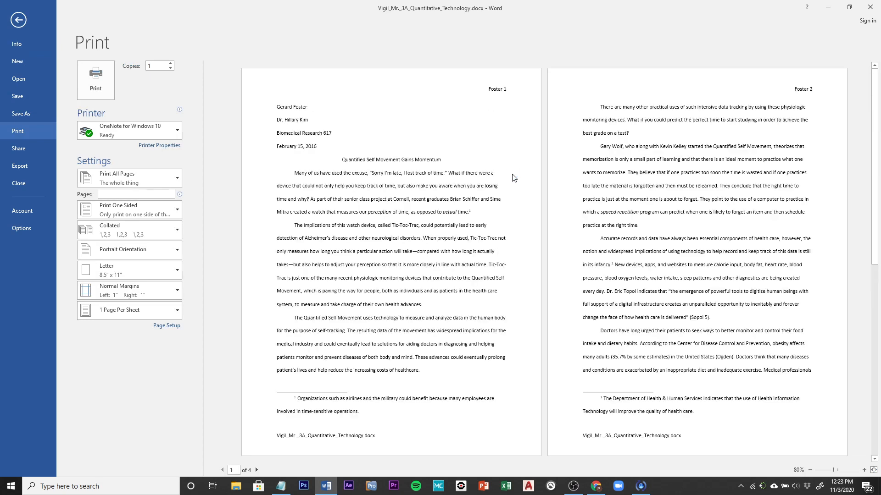
{"action": "scroll", "coordinate": [514, 177], "scroll_direction": "down", "scroll_amount": 1}
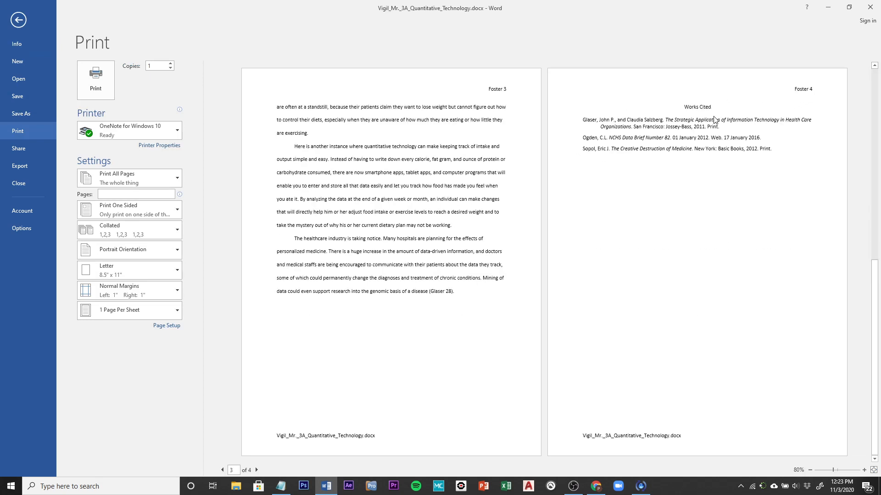
{"action": "scroll", "coordinate": [693, 253], "scroll_direction": "up", "scroll_amount": 1}
{"action": "scroll", "coordinate": [693, 252], "scroll_direction": "up", "scroll_amount": 1}
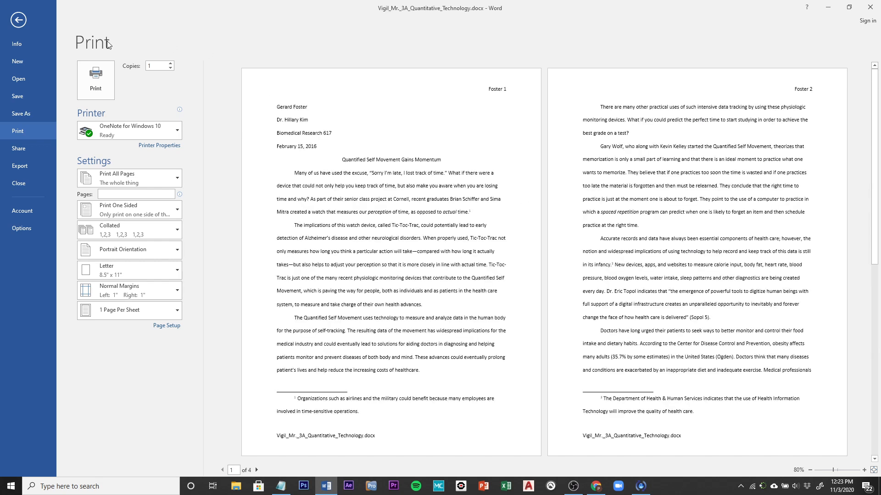
{"action": "left_click", "coordinate": [19, 21]}
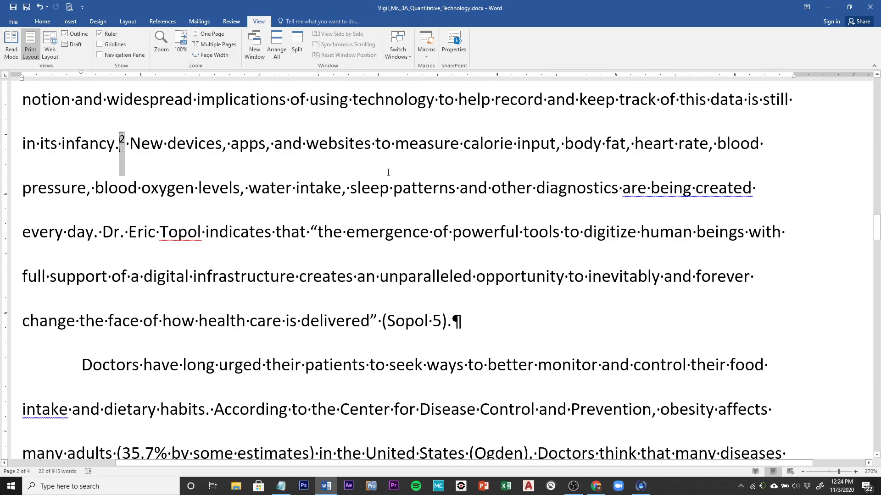
{"action": "left_click_drag", "start_coordinate": [877, 227], "coordinate": [877, 85]}
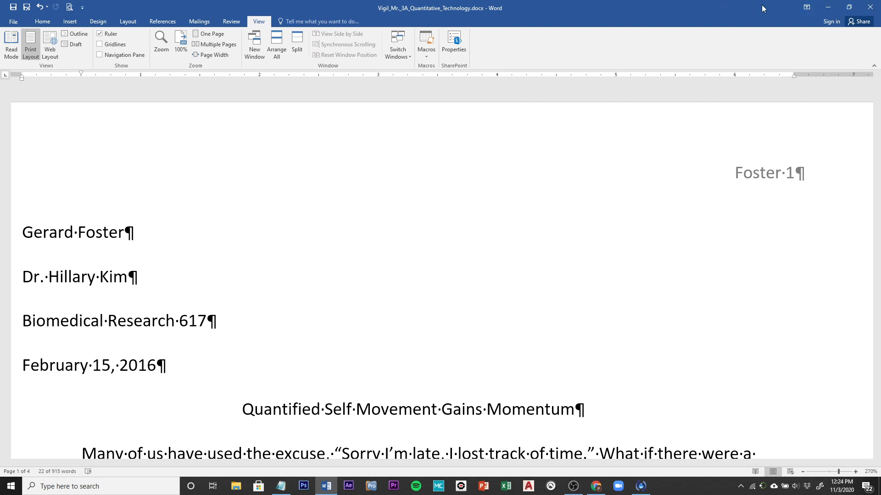
{"action": "left_click", "coordinate": [574, 486]}
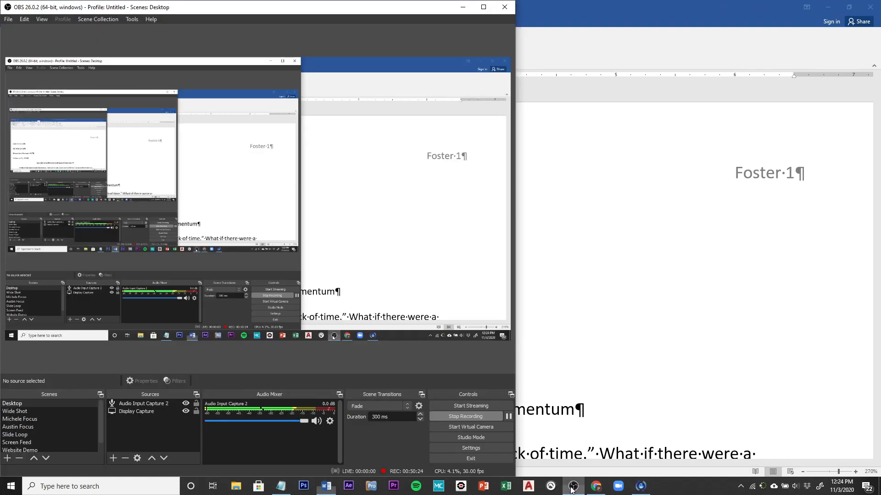